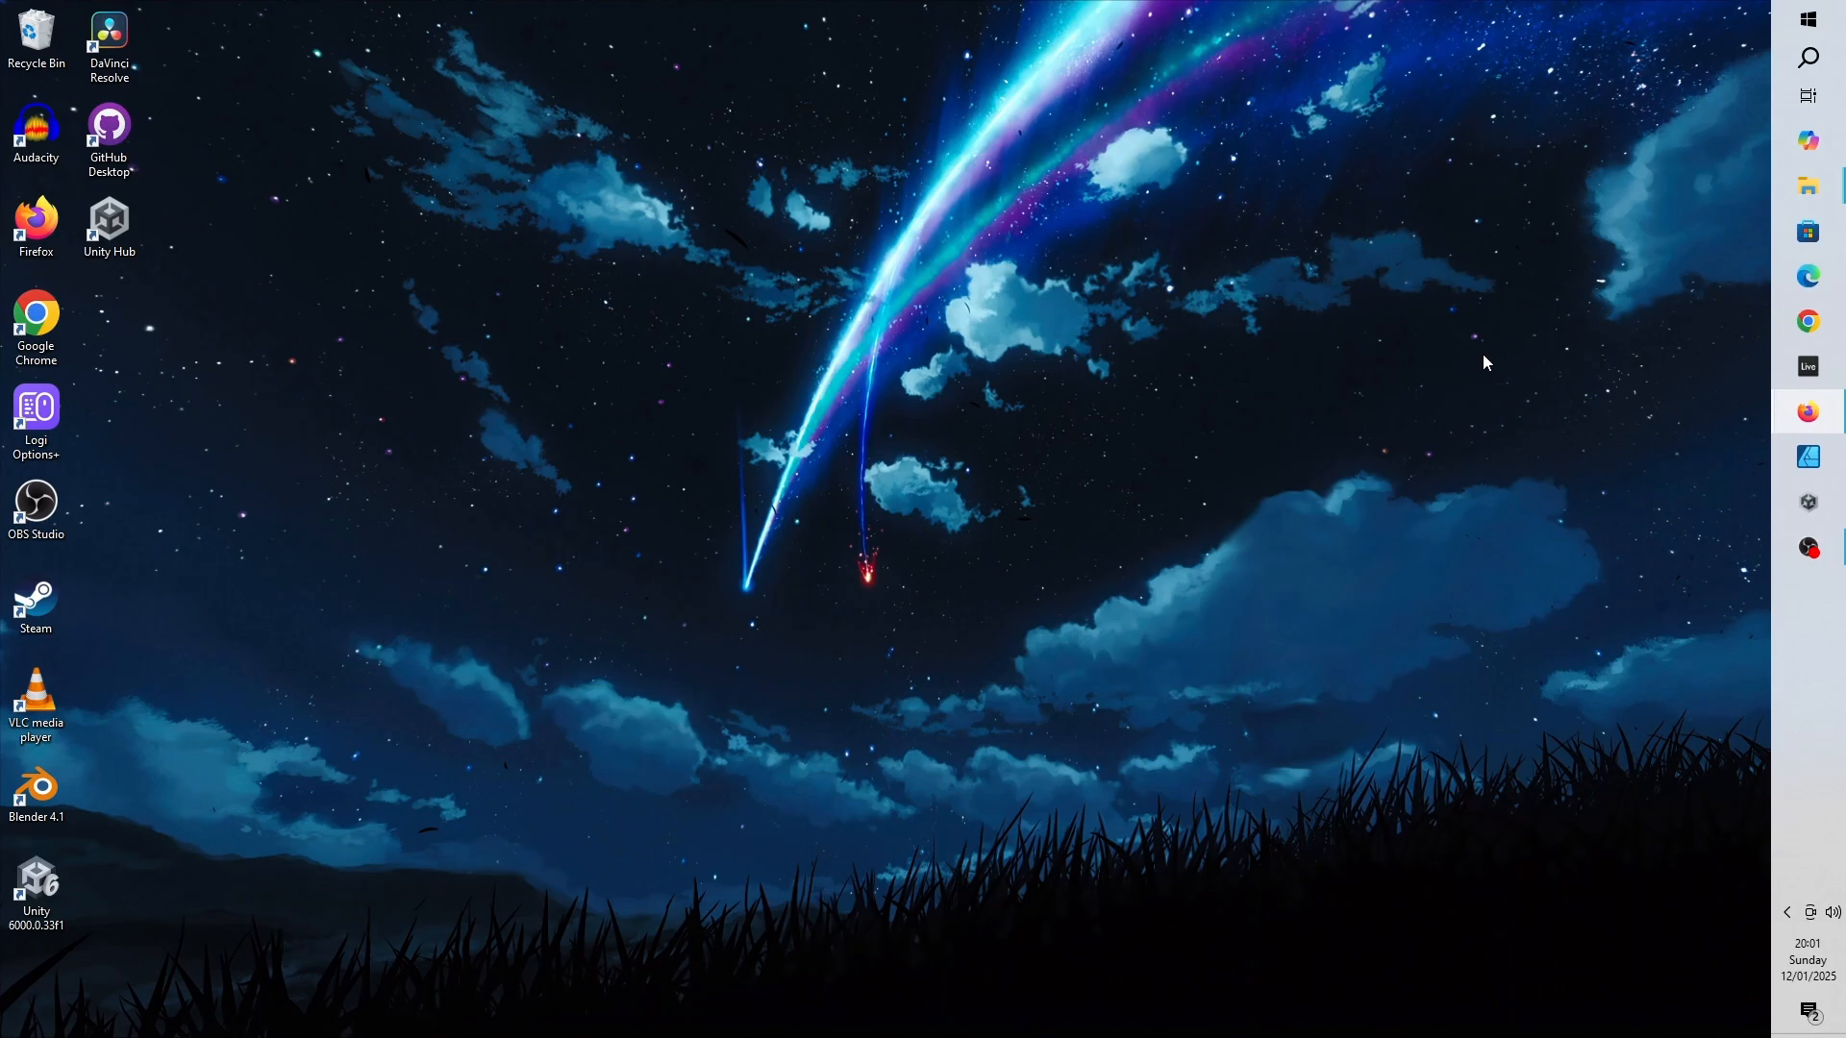
- Open Firefox and go to unity.com
{"action": "mouse_move", "coordinate": [1809, 412]}
{"action": "left_click", "coordinate": [1594, 477]}
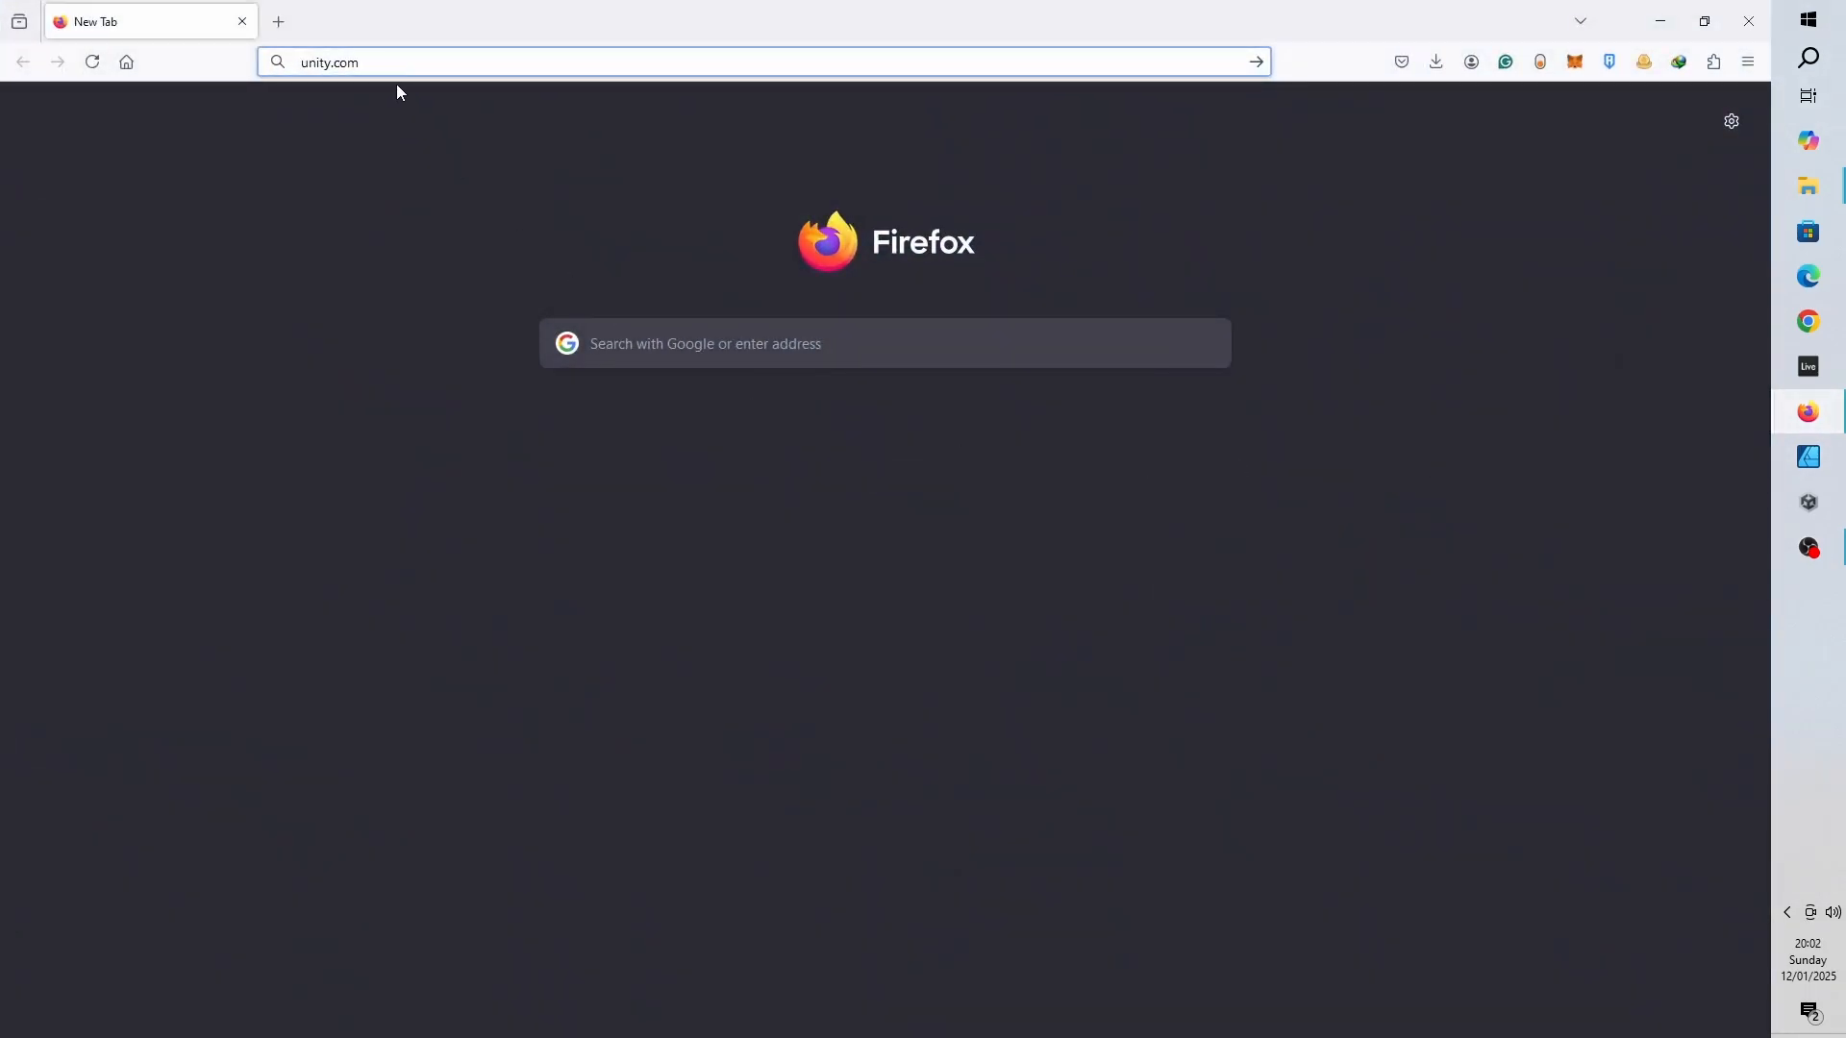
{"action": "left_click", "coordinate": [403, 64]}
{"action": "key", "text": "Return"}
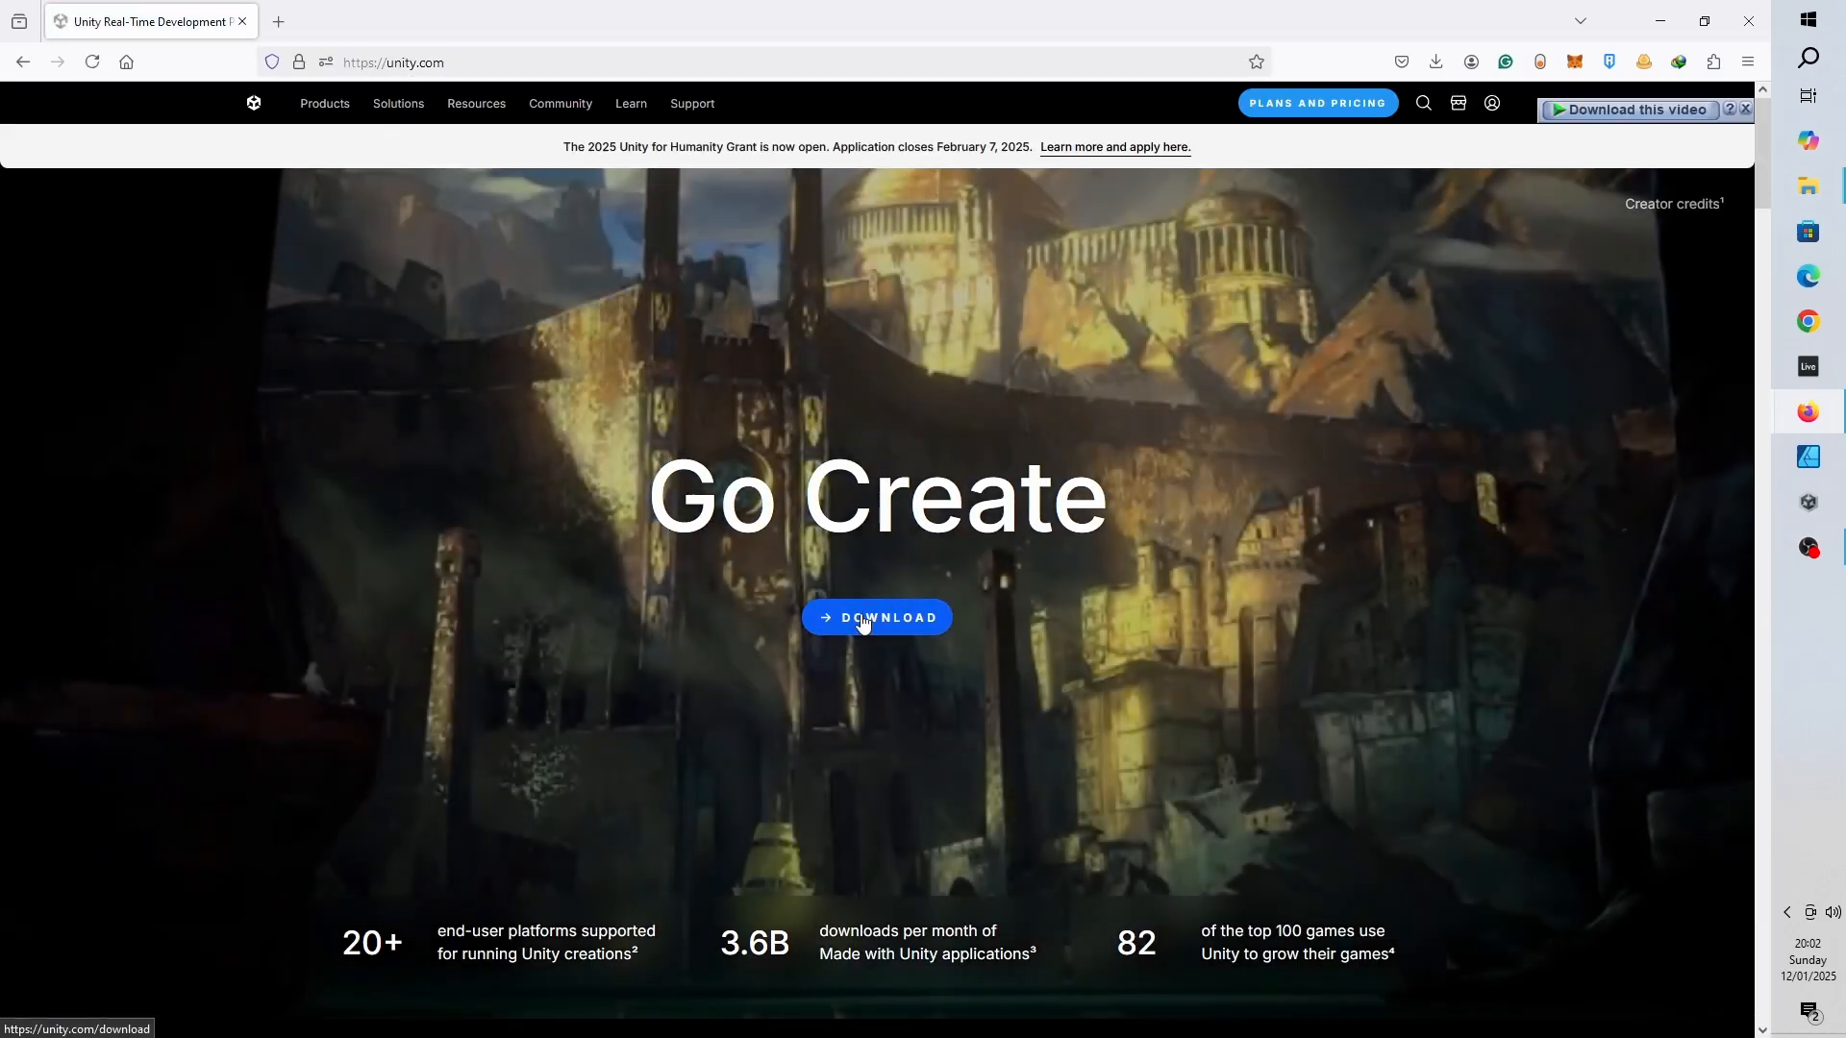
- Download the Unity Hub installer, overwriting the existing file, and start the download
{"action": "left_click", "coordinate": [862, 620]}
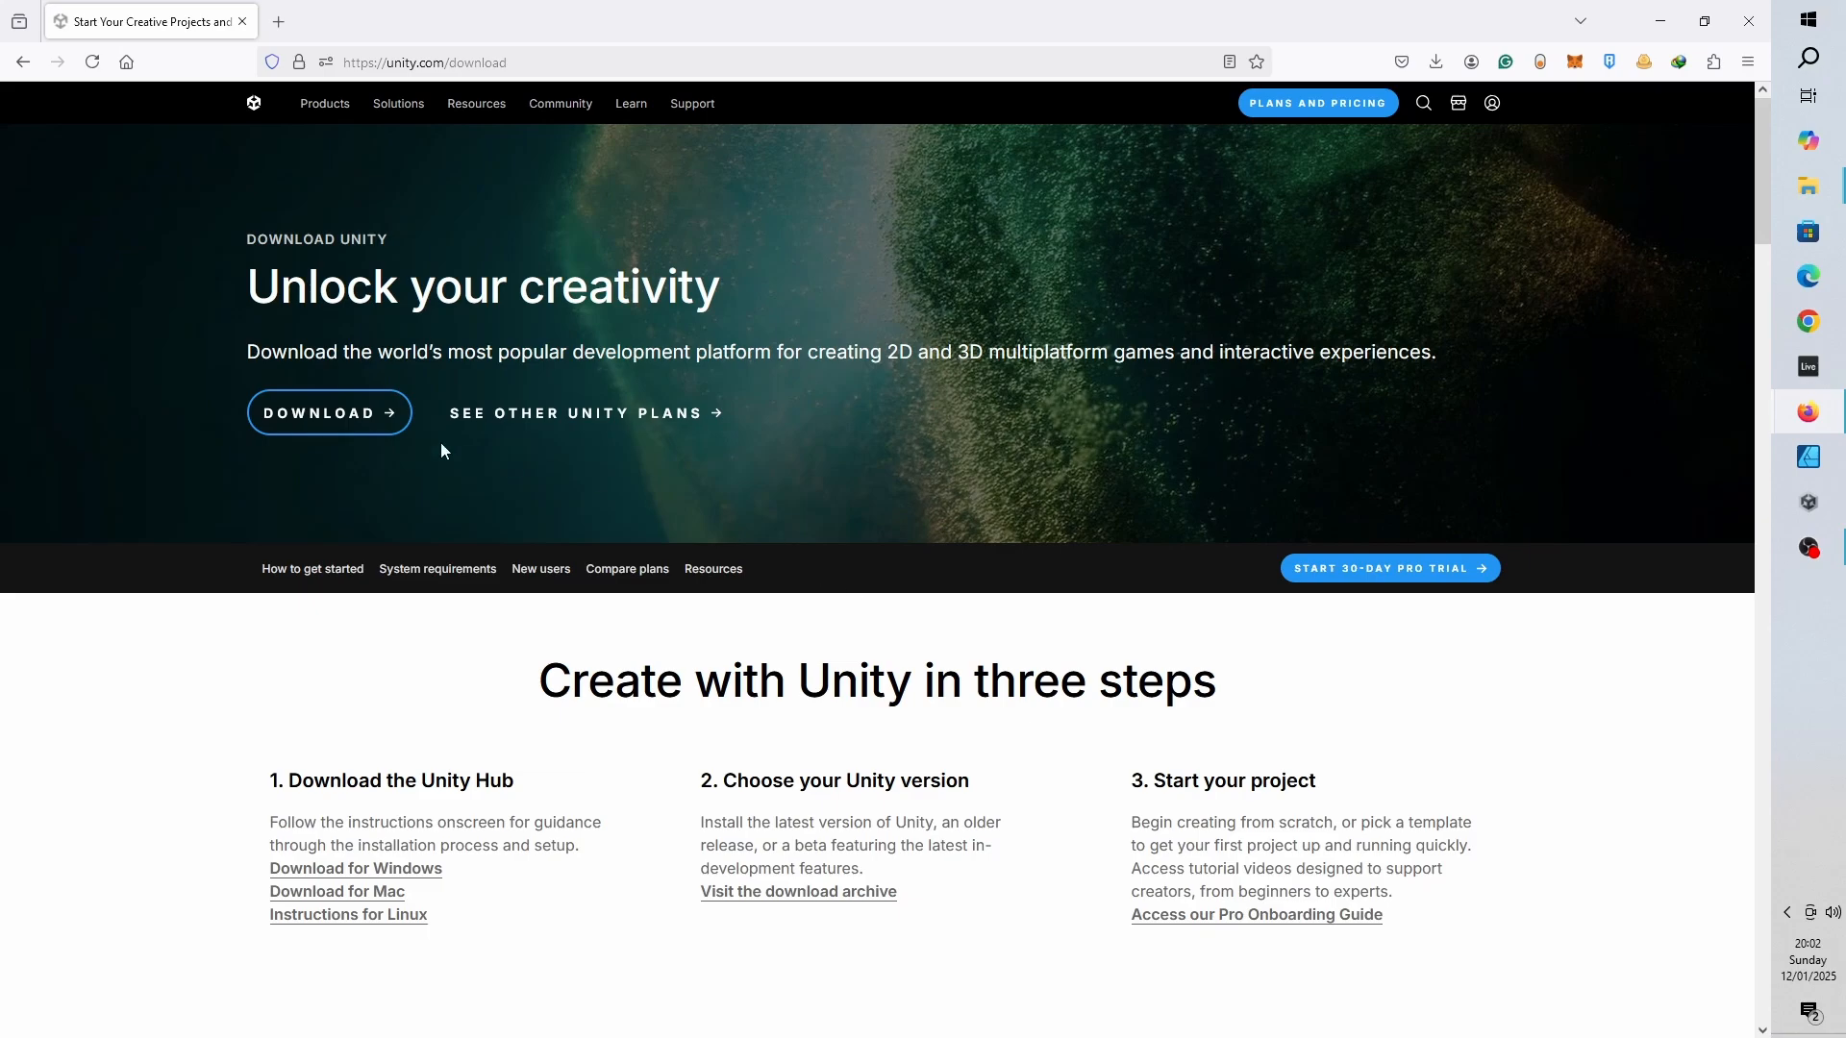
{"action": "left_click", "coordinate": [361, 425]}
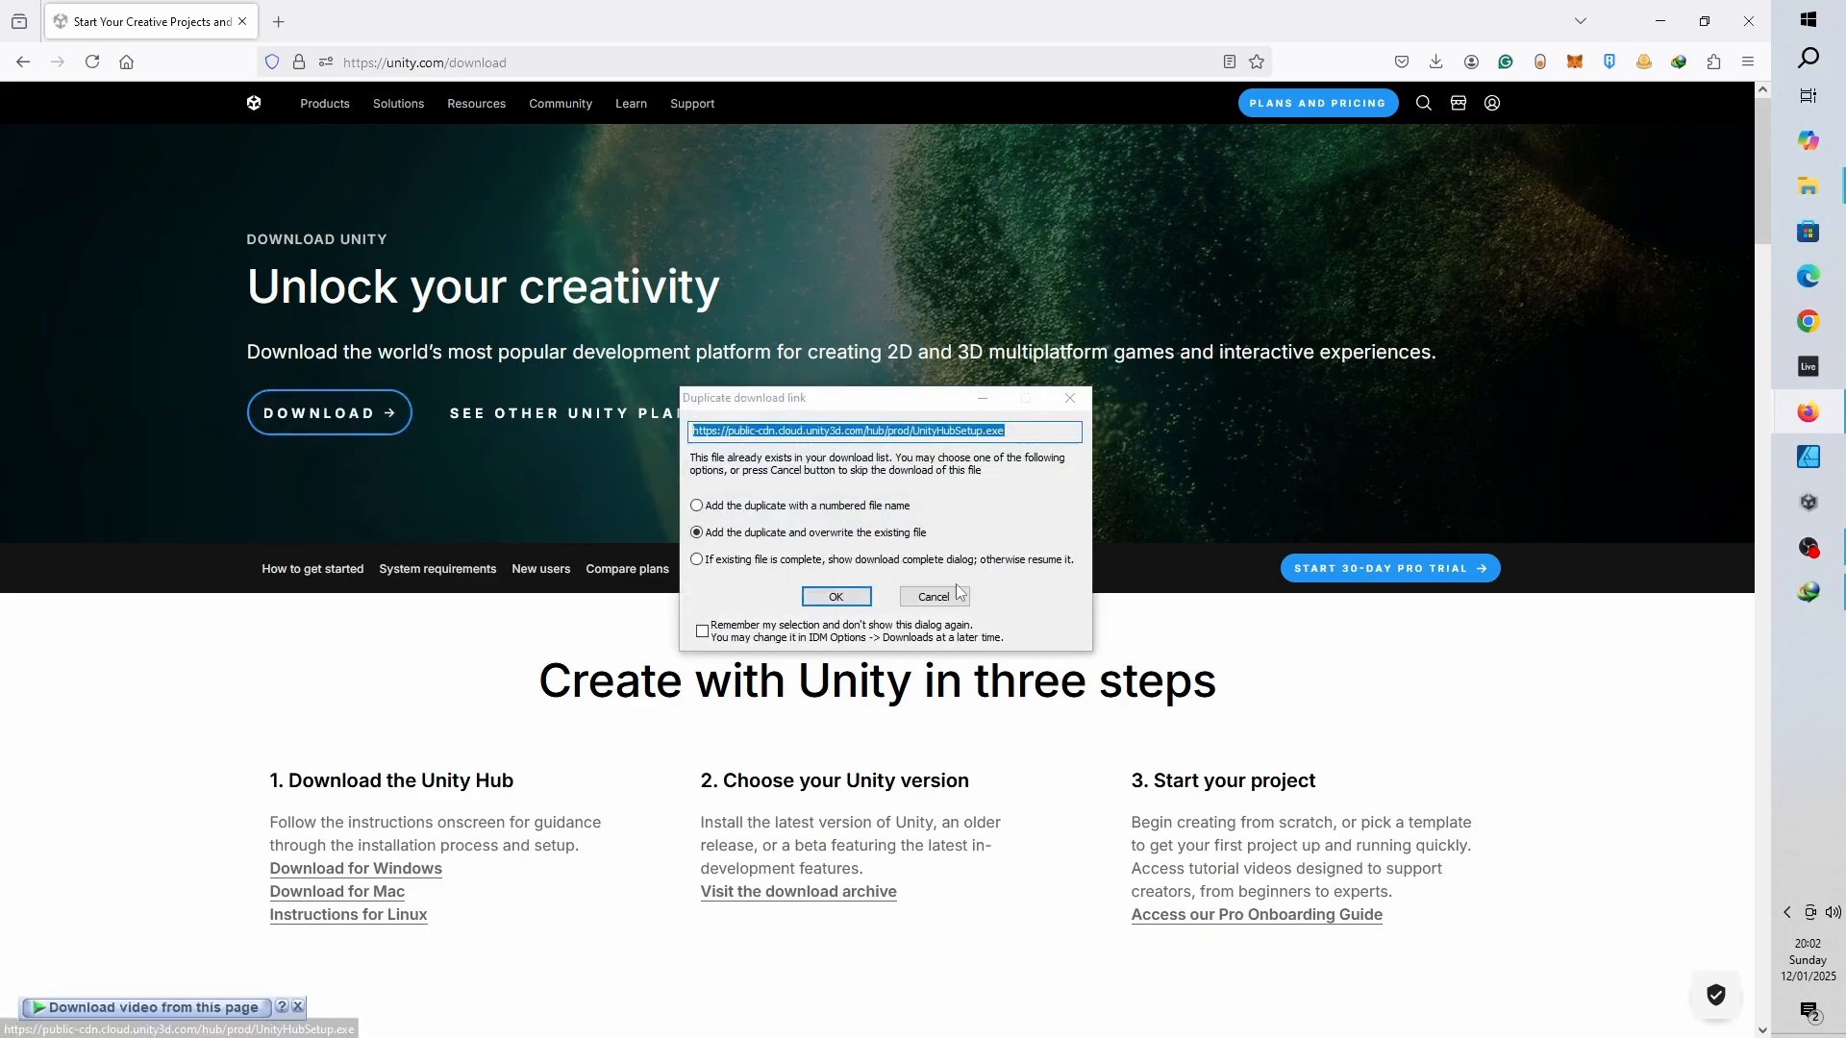
{"action": "left_click", "coordinate": [836, 597]}
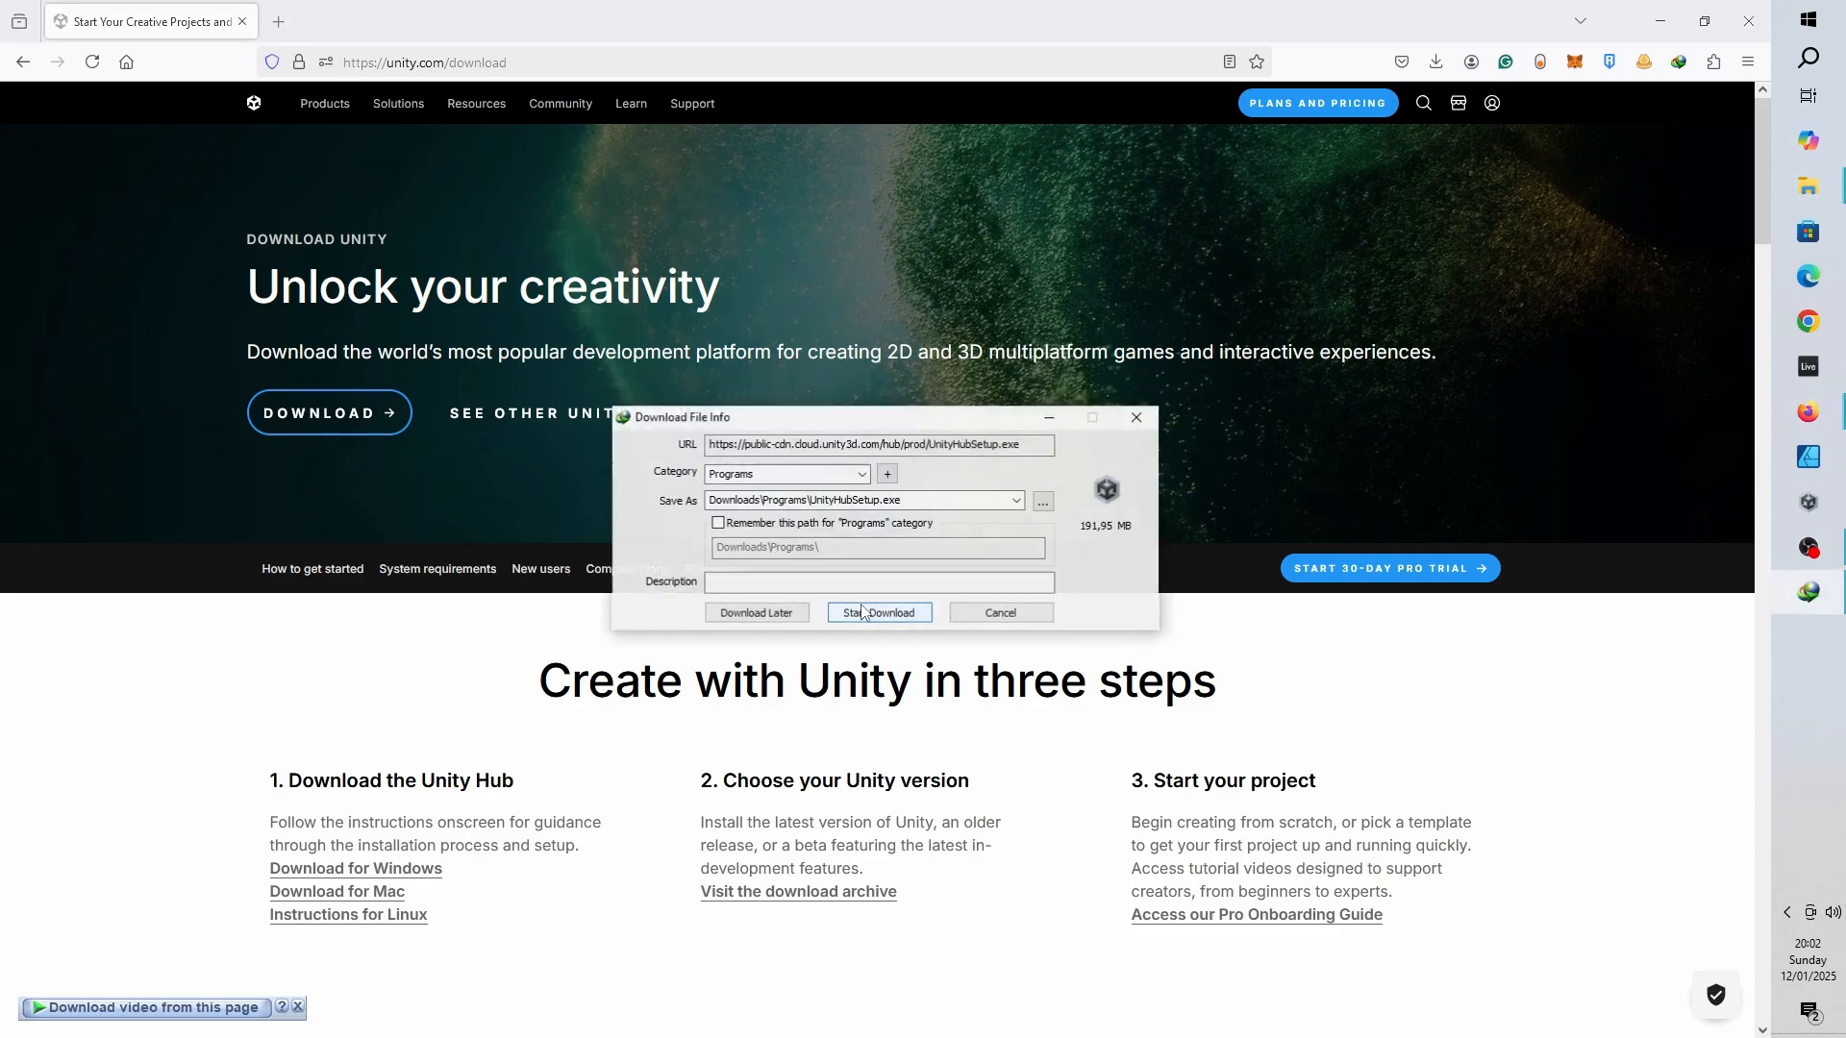
{"action": "left_click", "coordinate": [875, 614]}
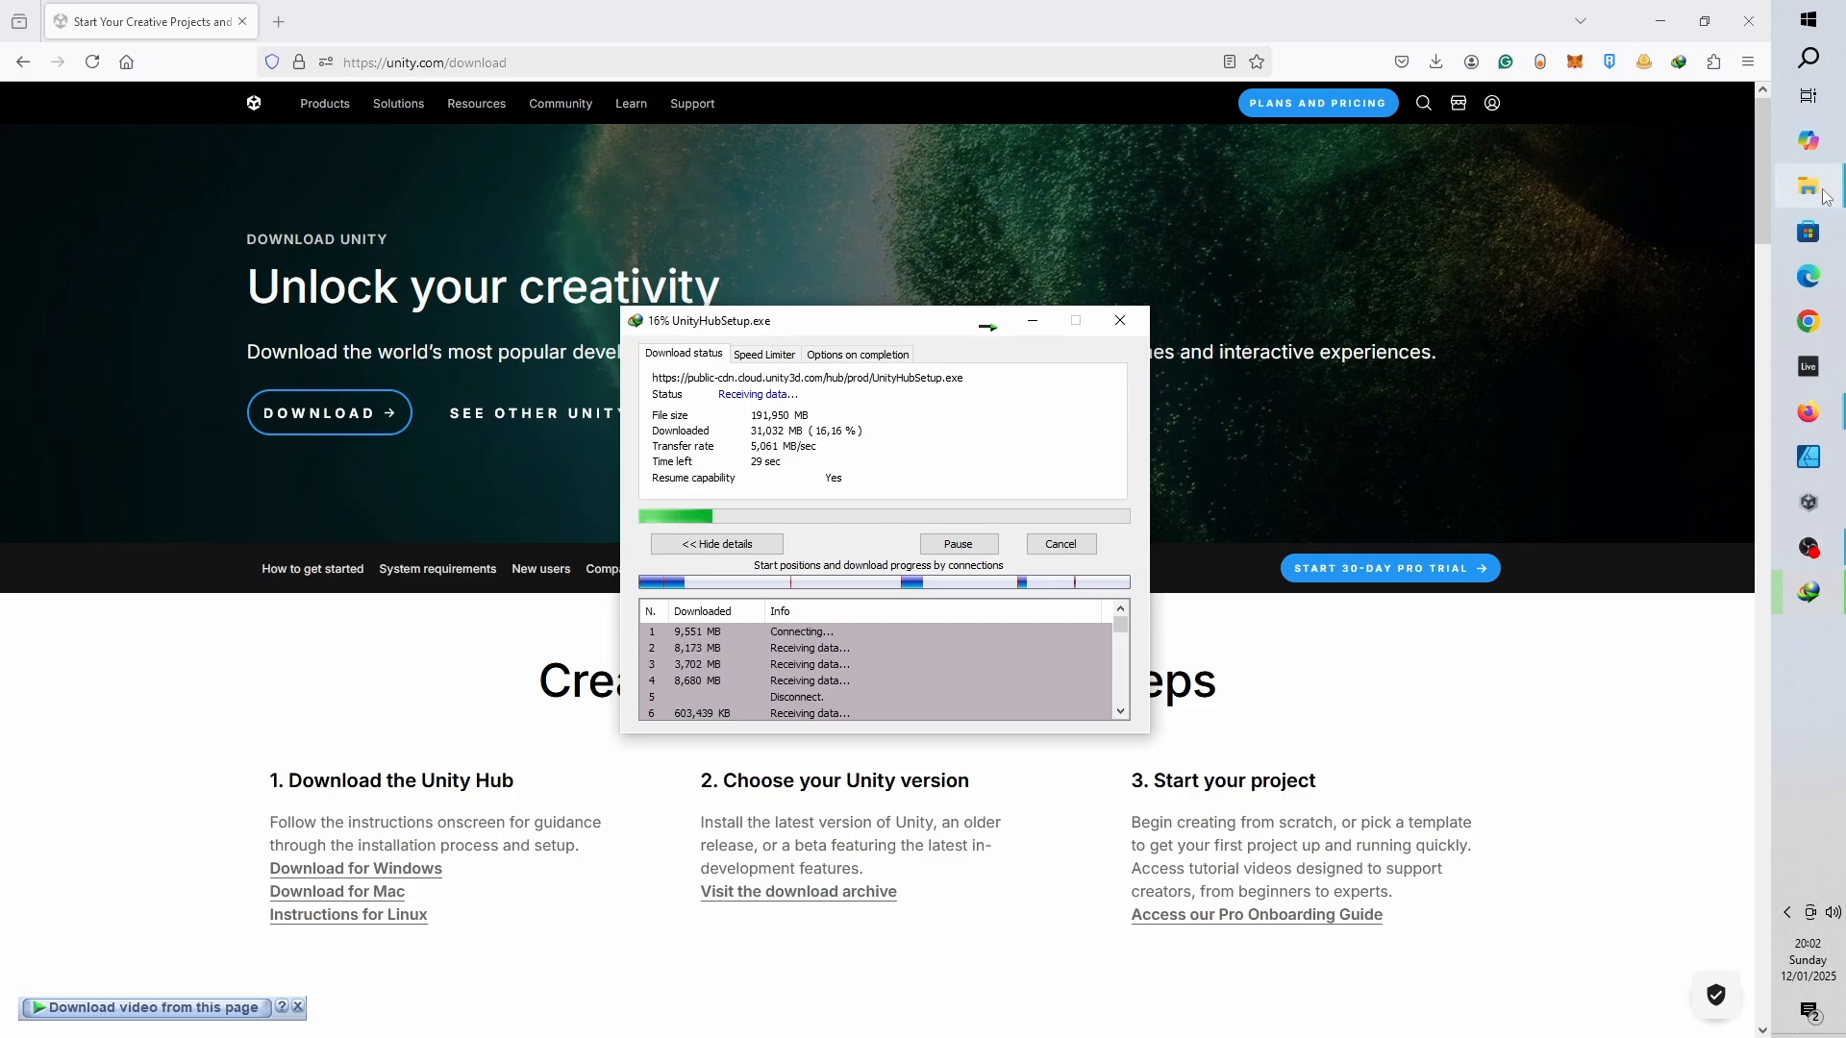
- Run UnityHubSetup from the Downloads\Programs folder and install it to the default Unity Hub folder
{"action": "mouse_move", "coordinate": [1807, 186]}
{"action": "left_click", "coordinate": [1652, 147]}
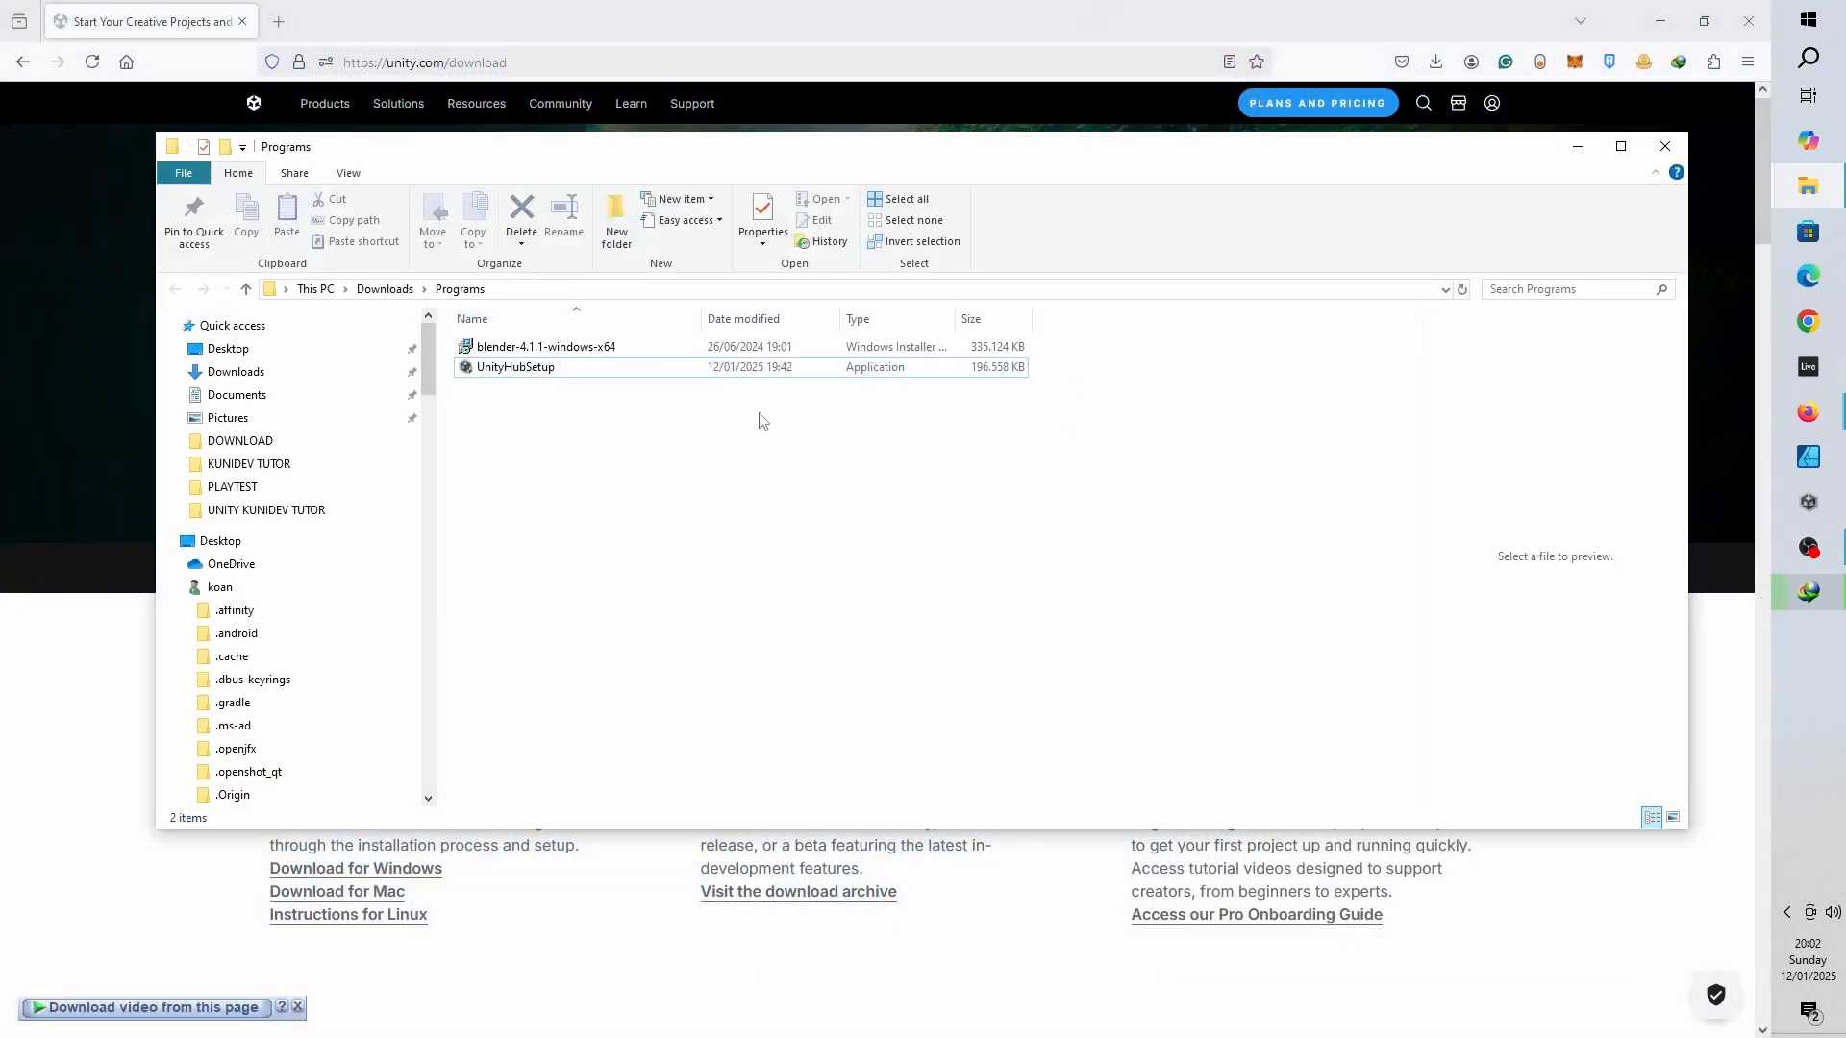
{"action": "double_click", "coordinate": [522, 370]}
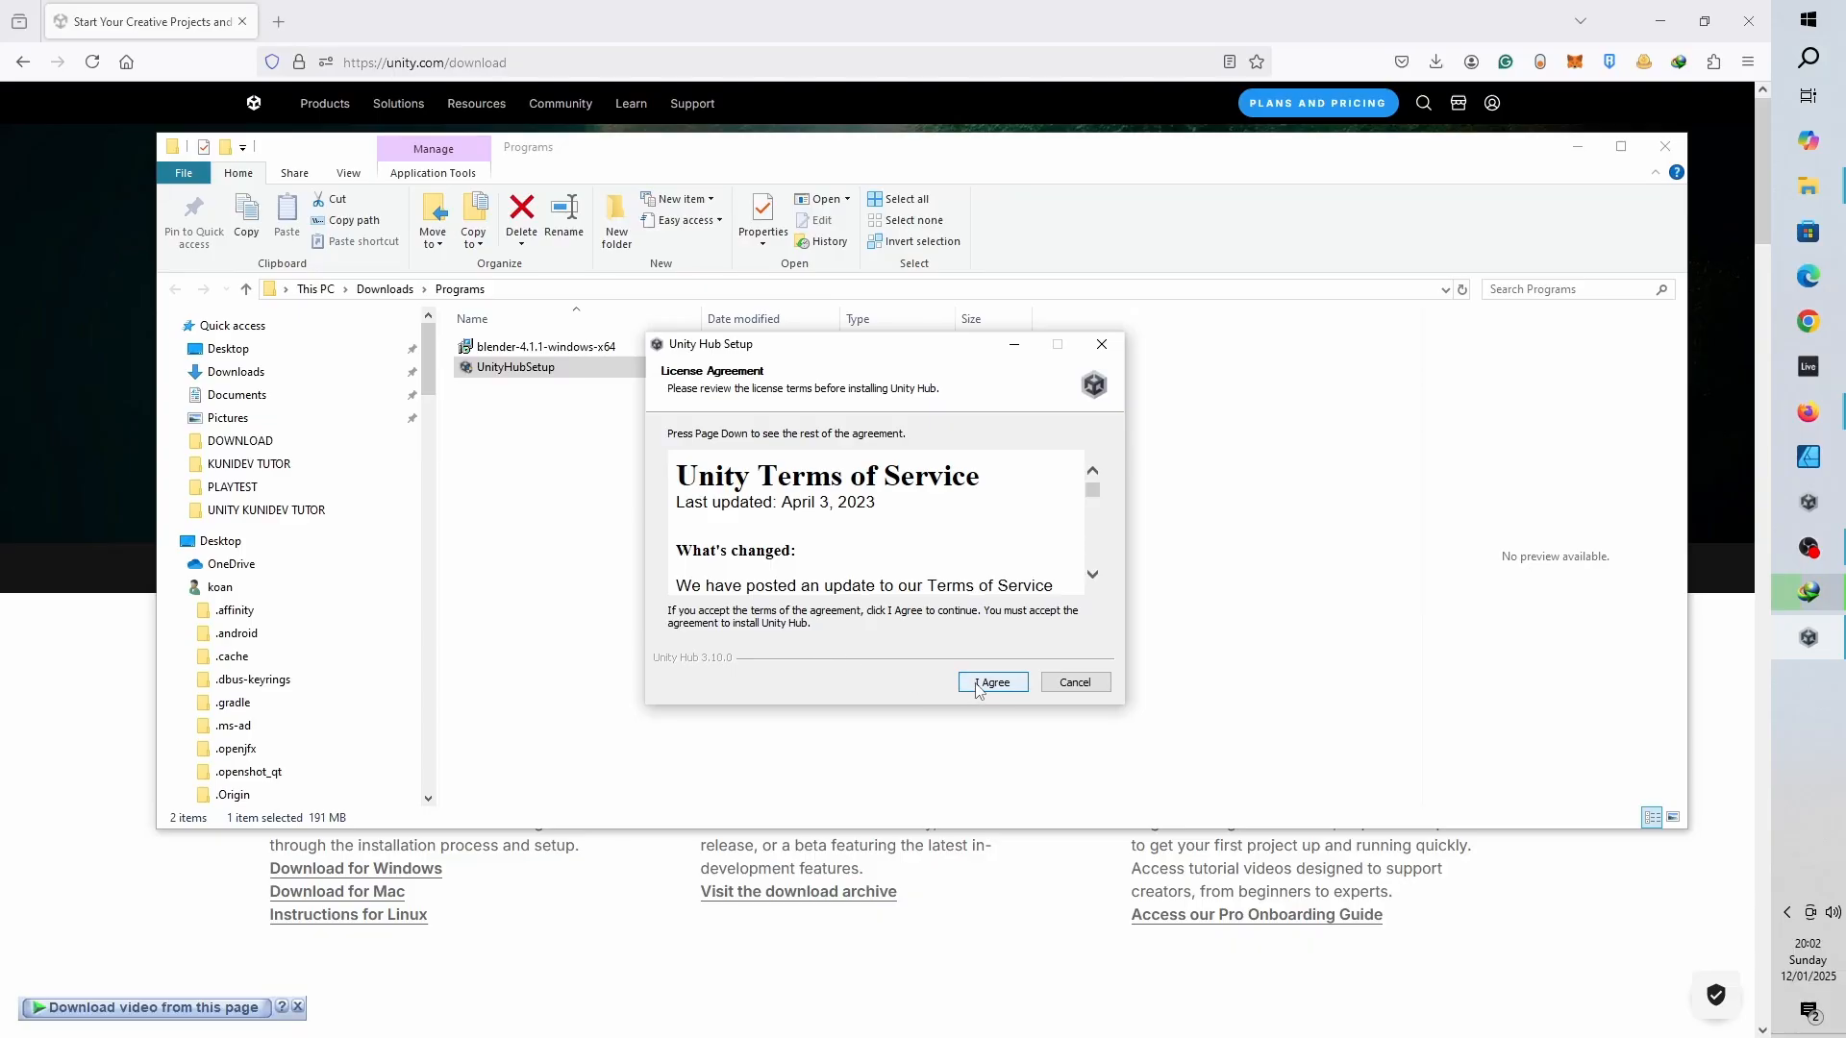
{"action": "left_click", "coordinate": [976, 688]}
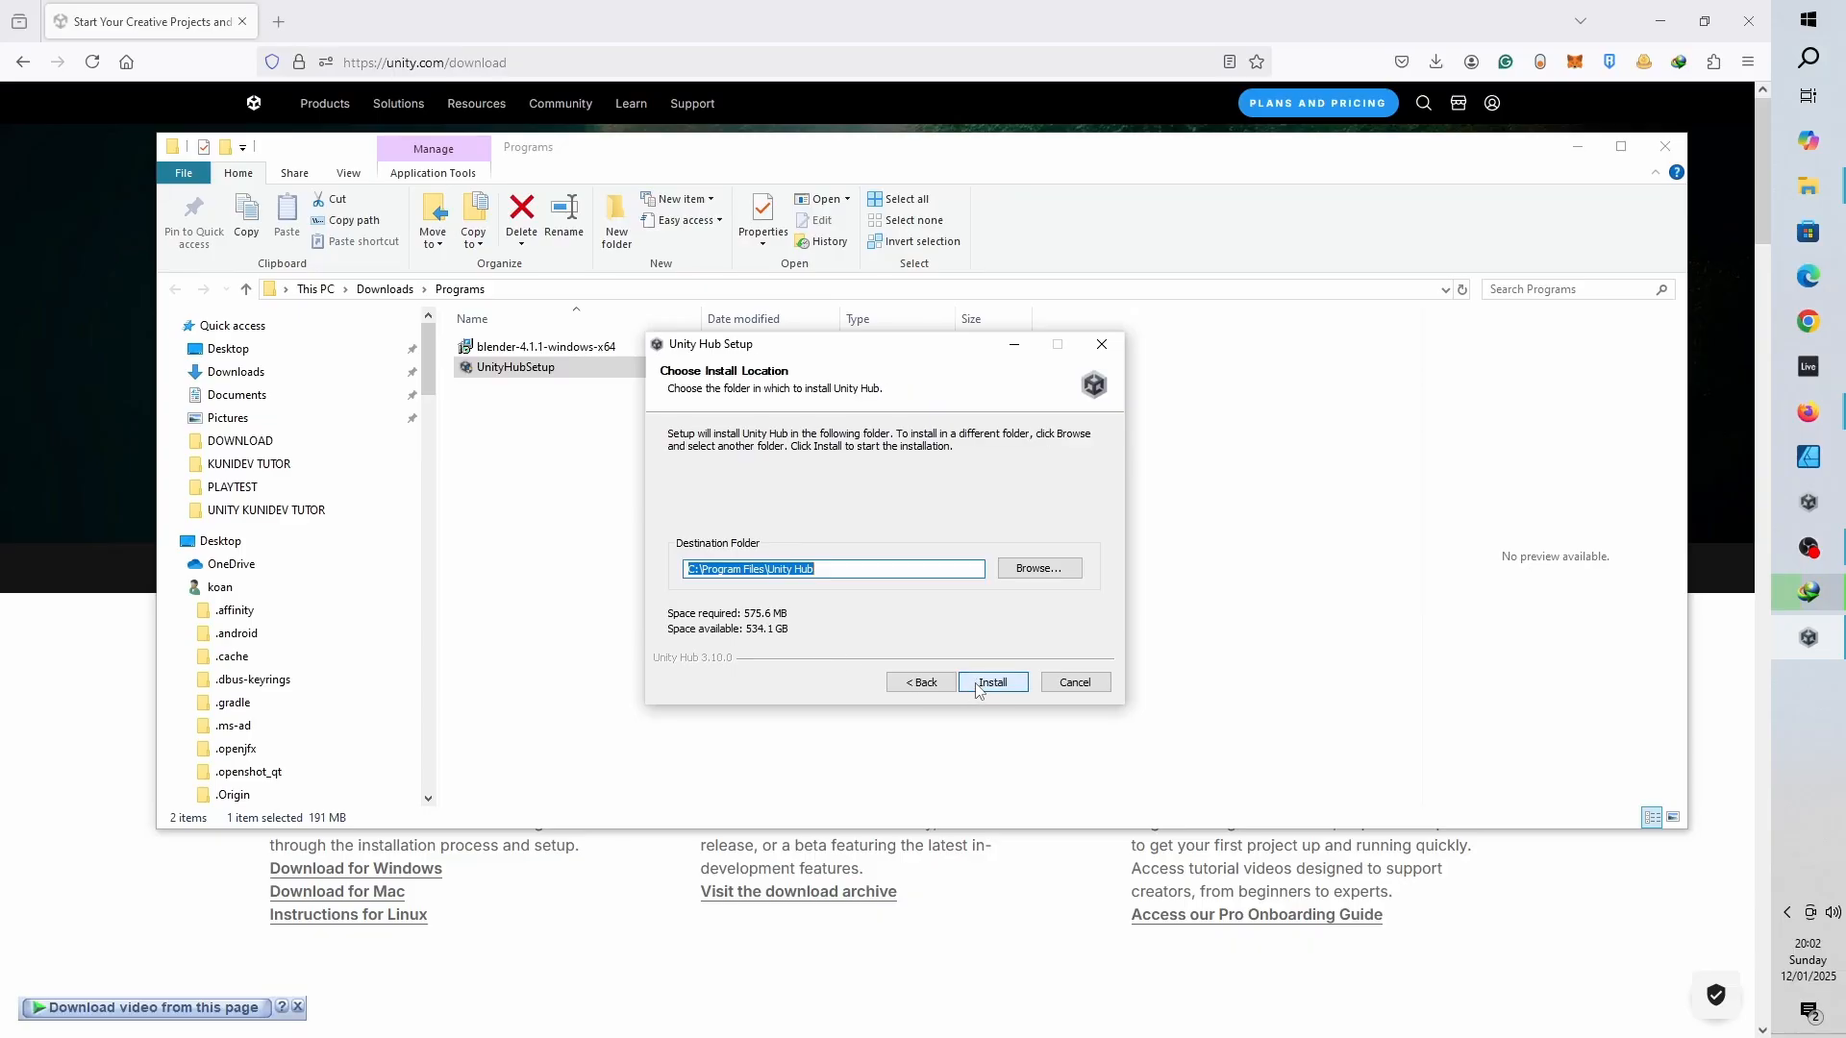
{"action": "left_click", "coordinate": [977, 685]}
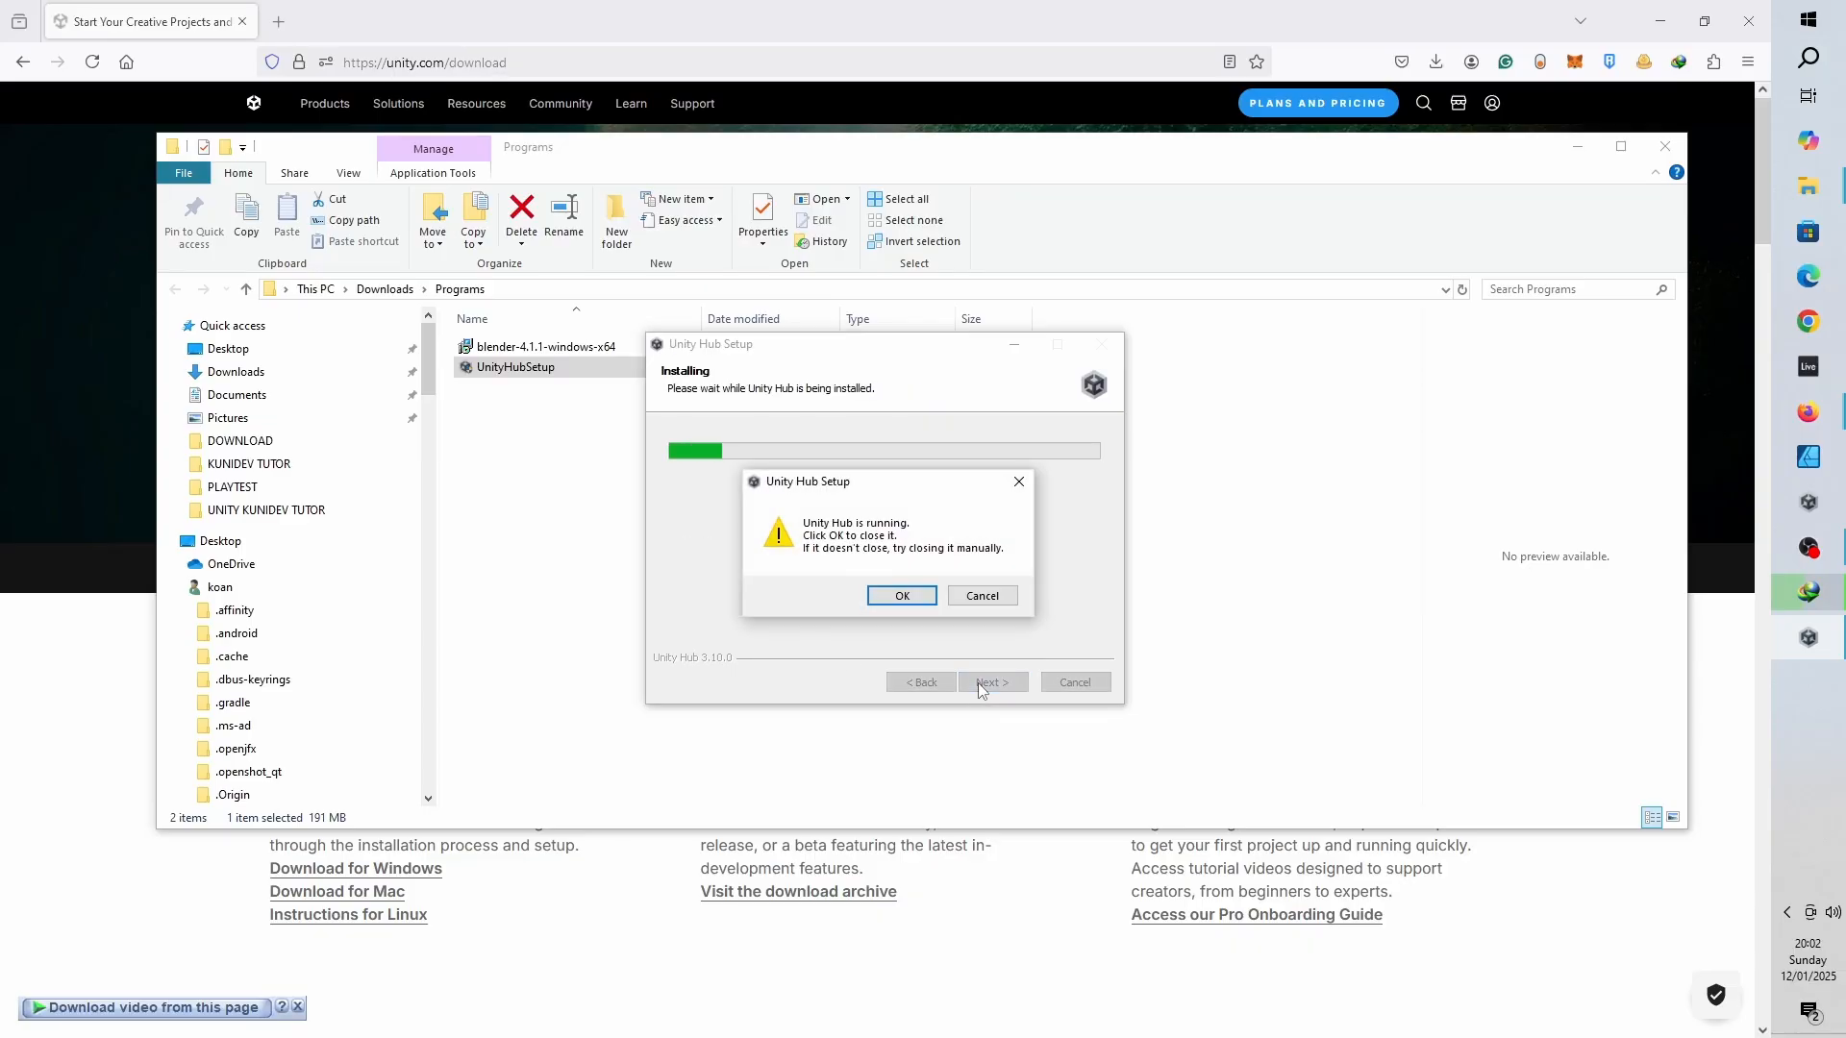
{"action": "left_click", "coordinate": [998, 598]}
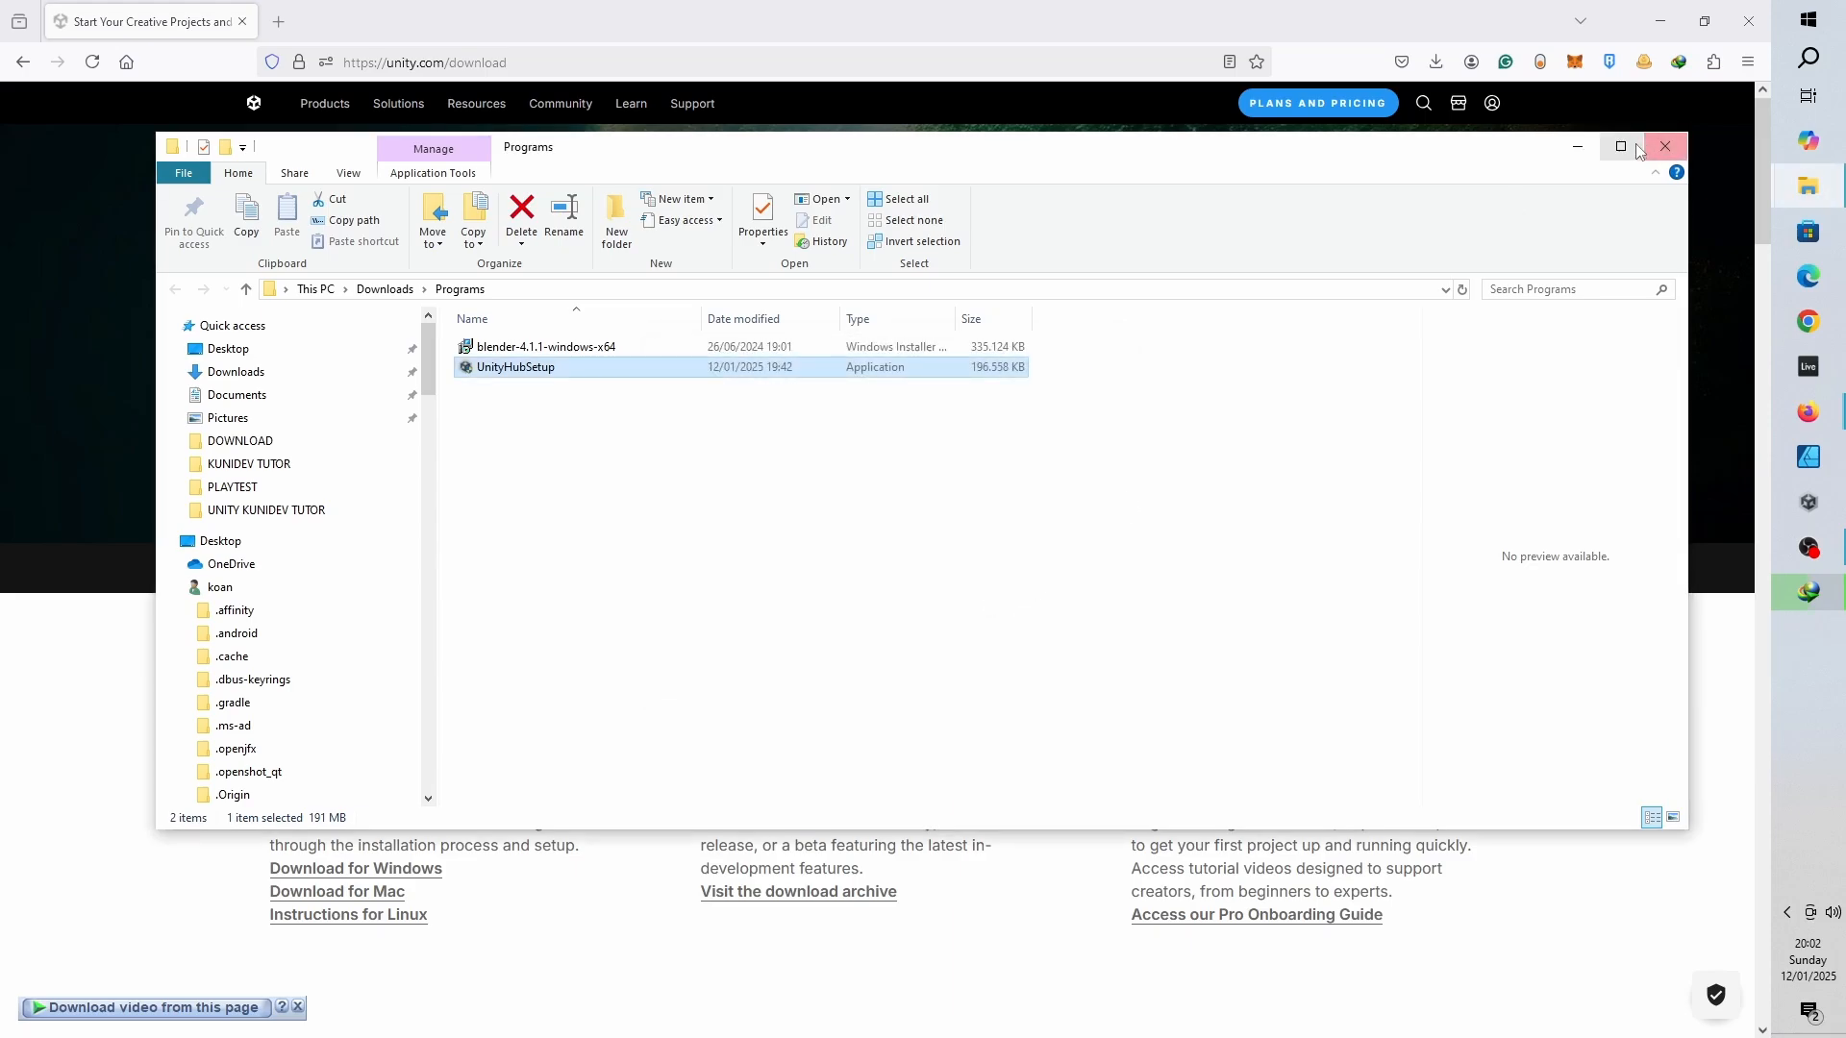
- Close the file window, minimize the browser and launch Unity Hub from the desktop
{"action": "left_click", "coordinate": [1581, 154]}
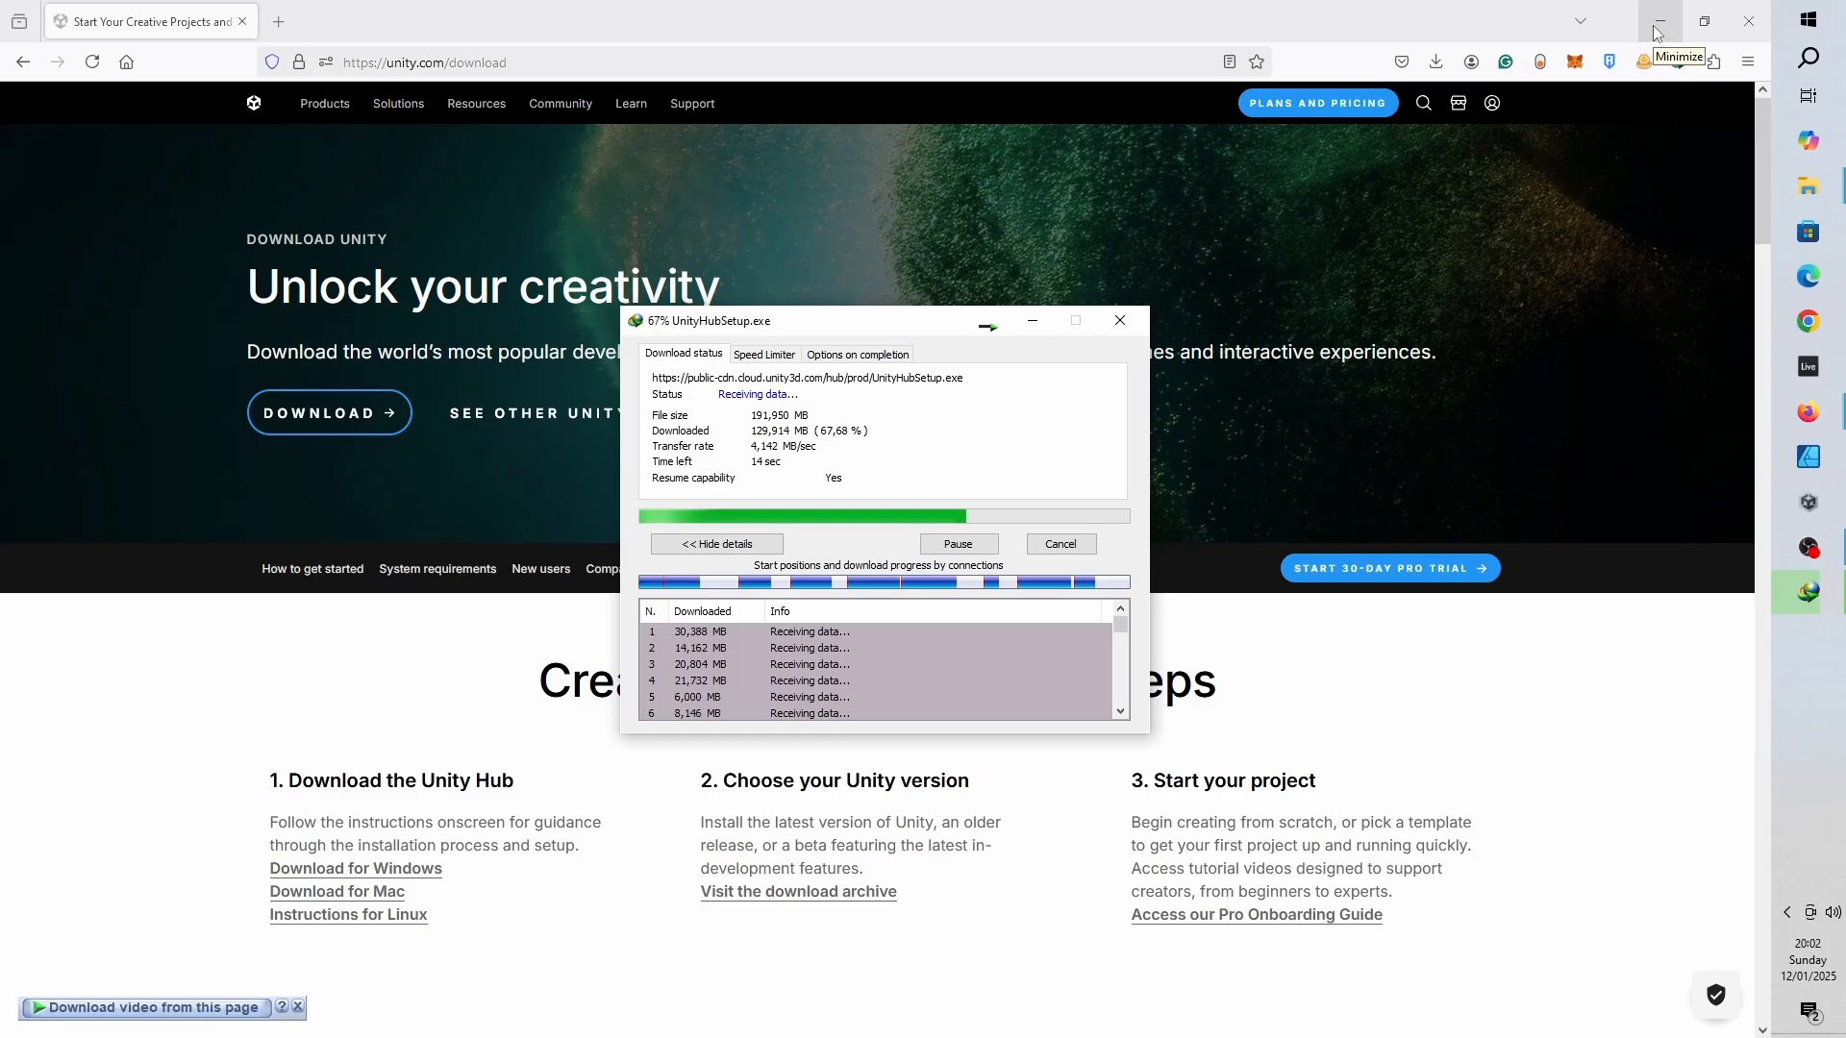
{"action": "left_click", "coordinate": [1656, 24]}
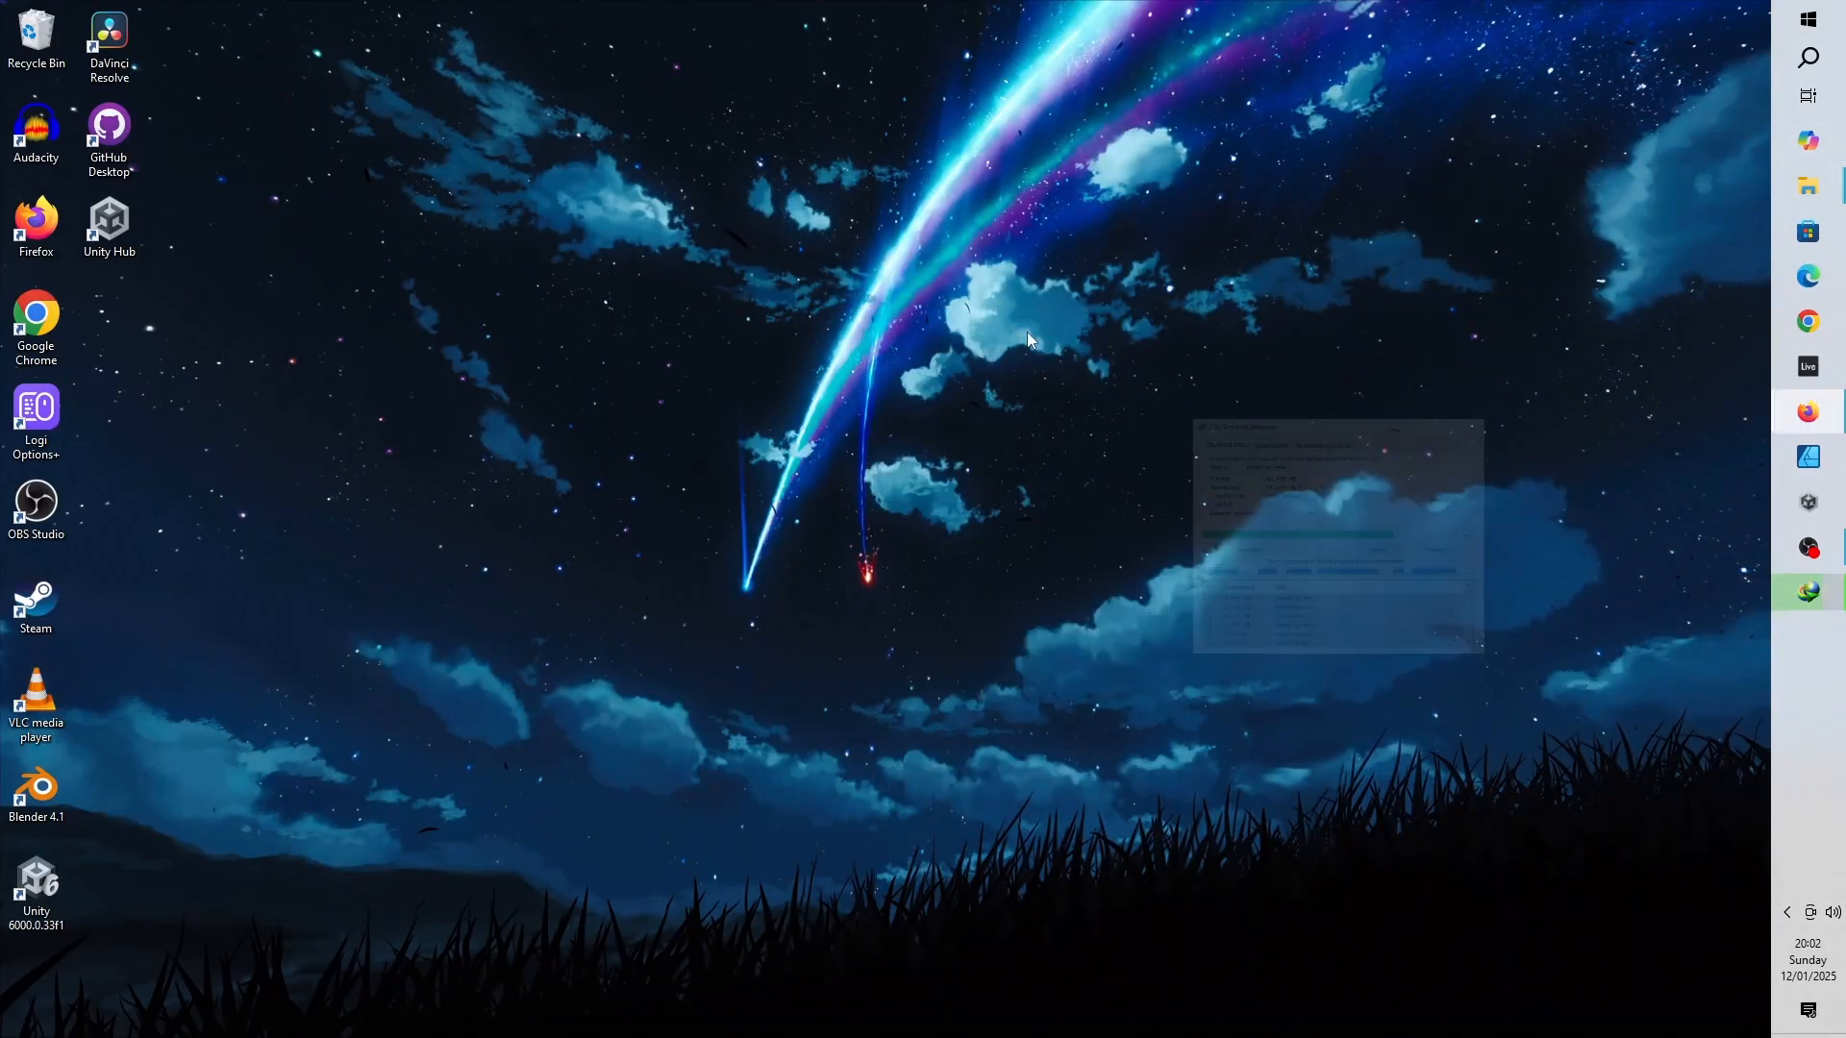
{"action": "left_click", "coordinate": [1036, 321]}
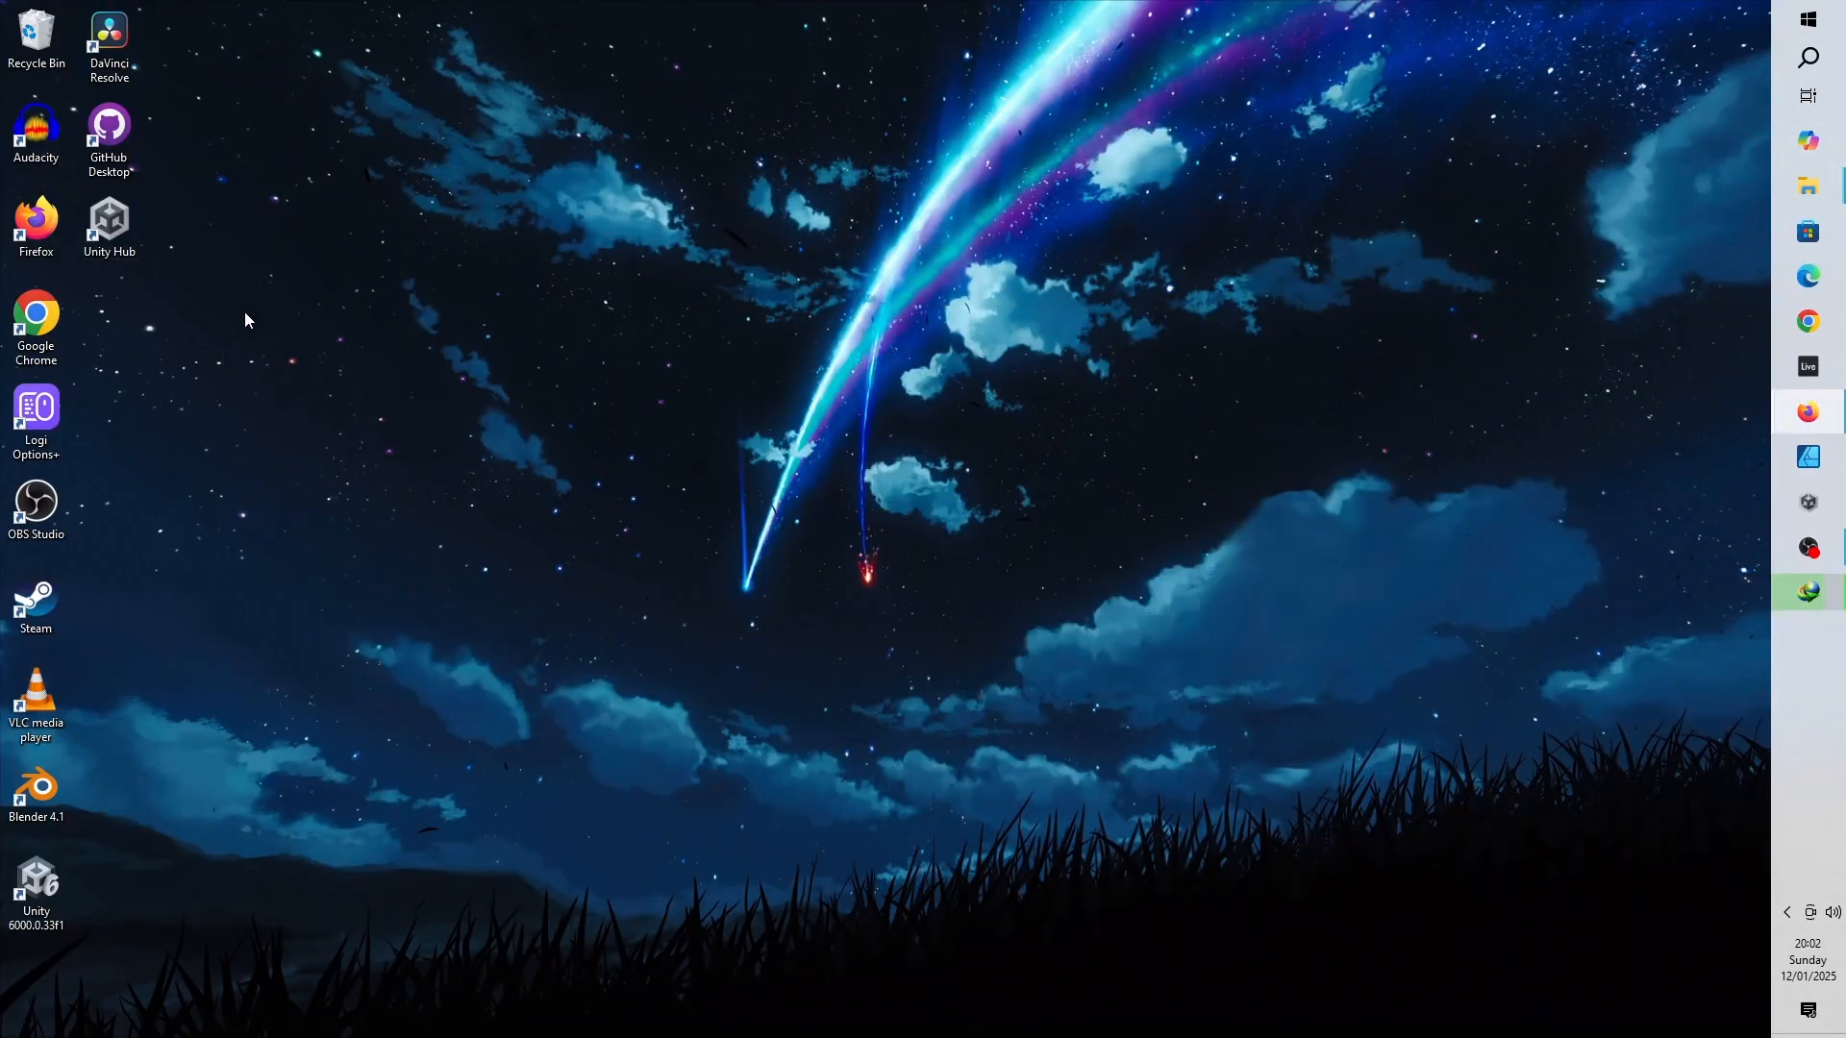
{"action": "double_click", "coordinate": [128, 243]}
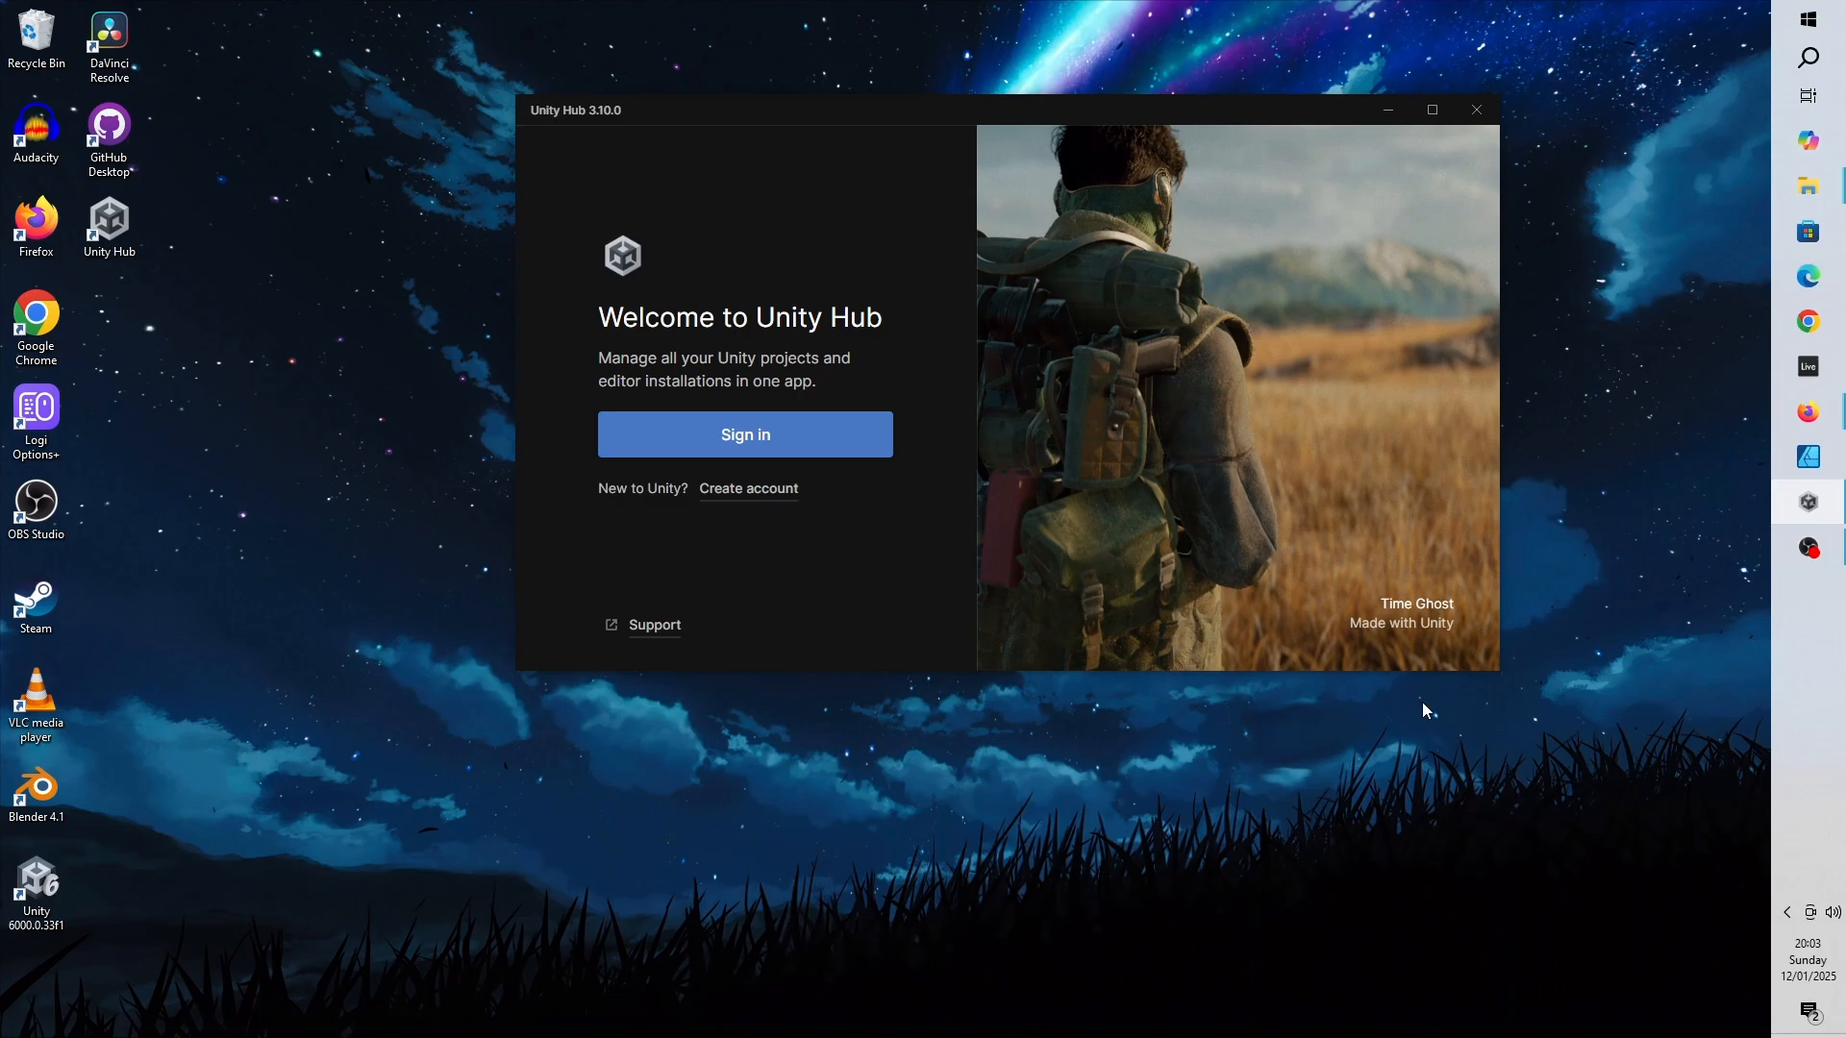
{"action": "left_click", "coordinate": [779, 504]}
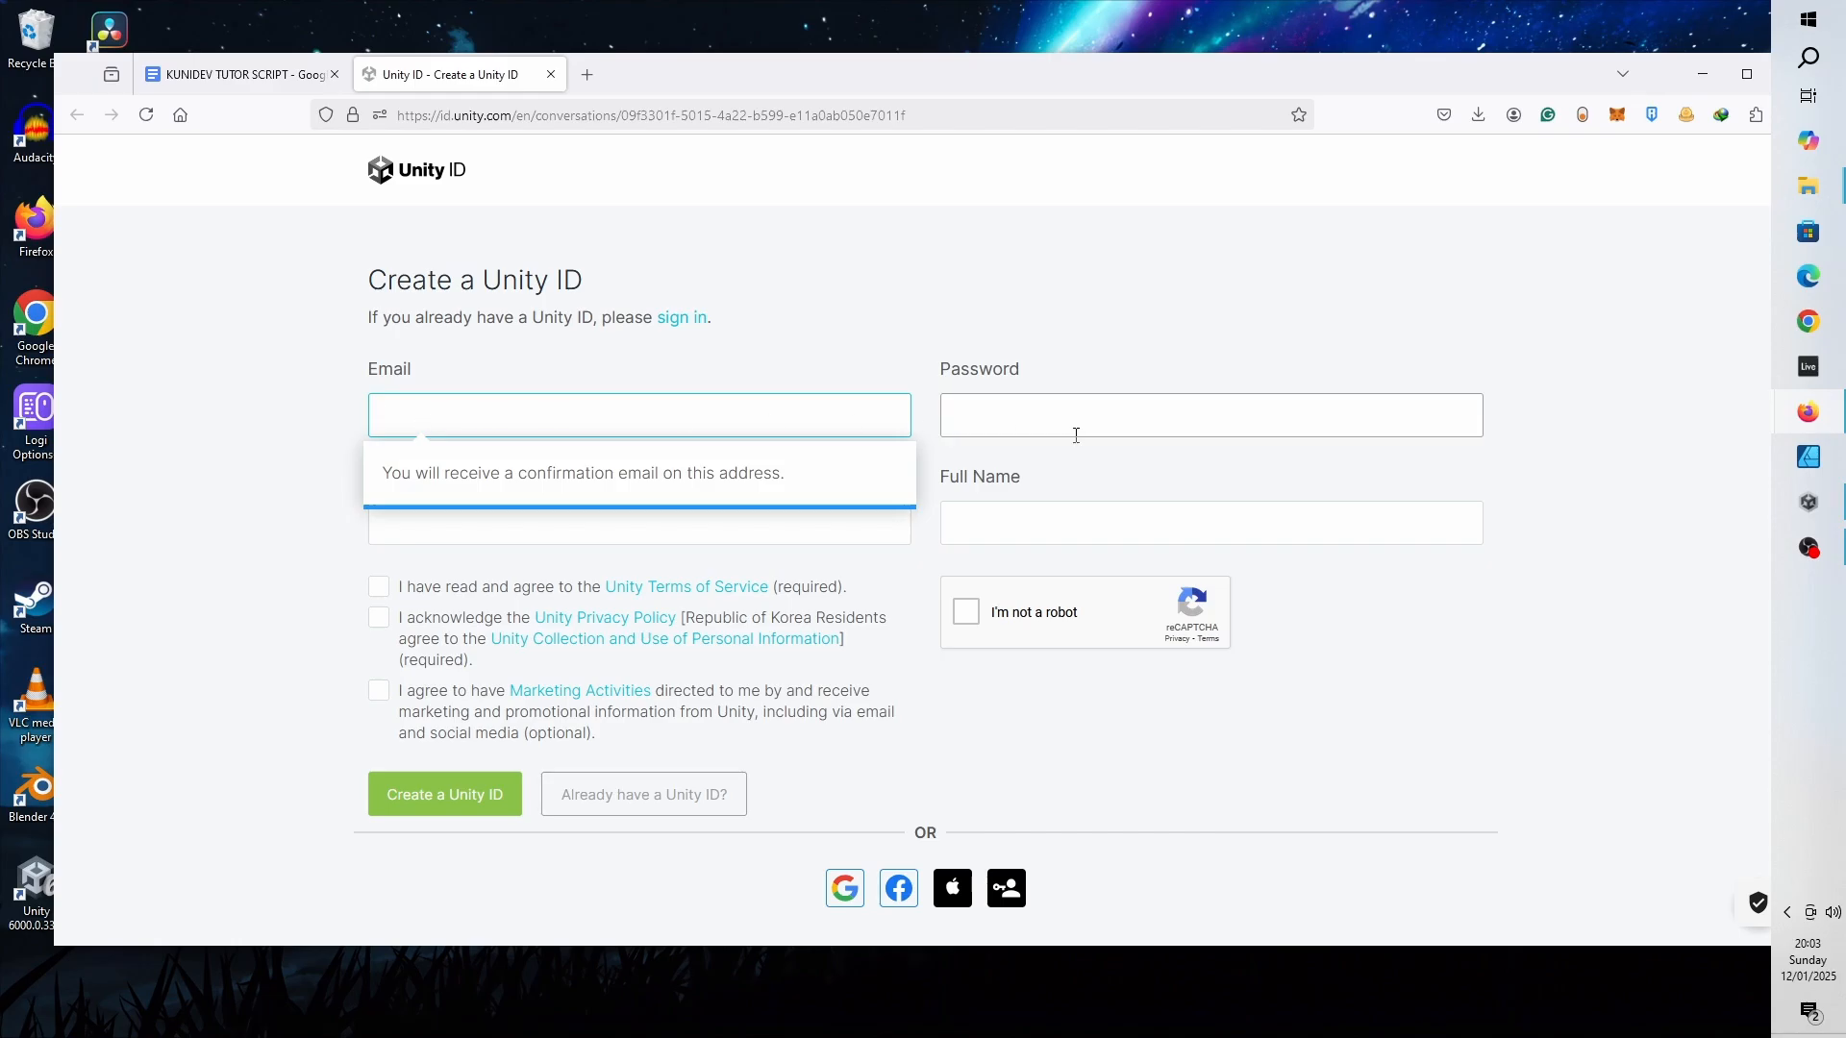
{"action": "left_click", "coordinate": [452, 535]}
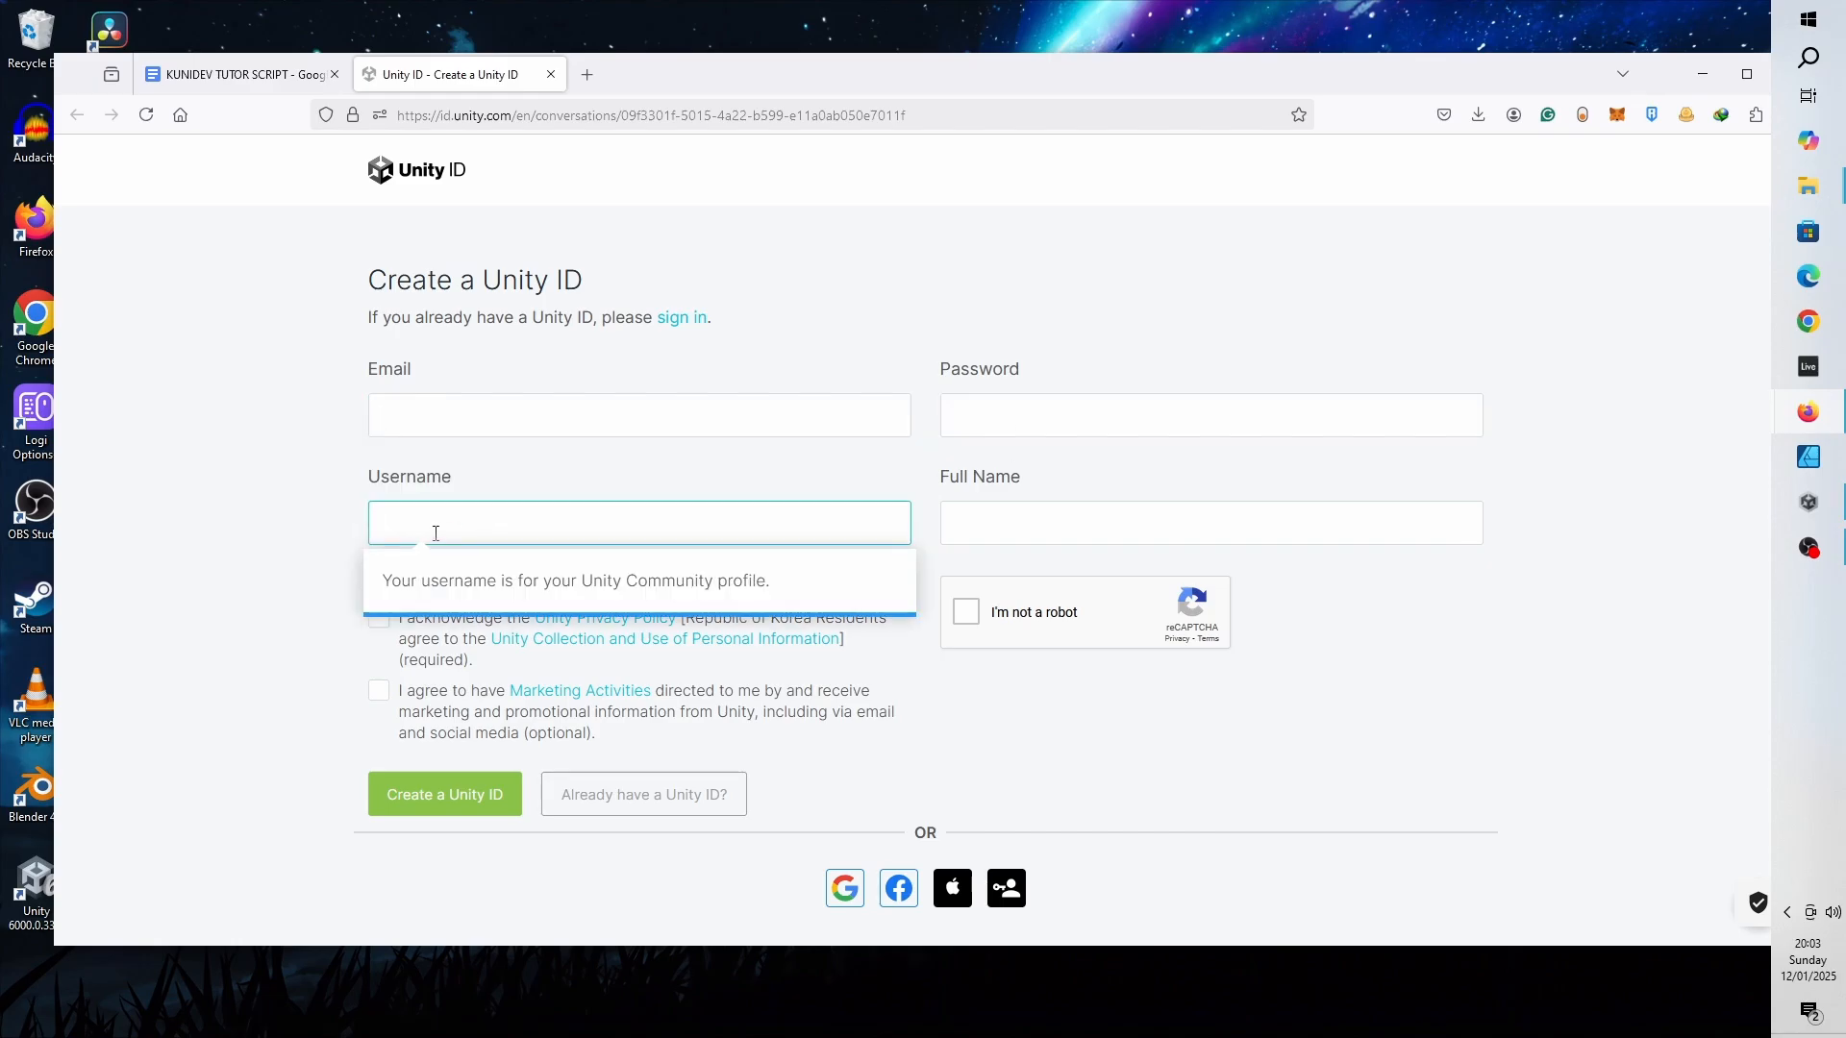
{"action": "left_click", "coordinate": [1143, 532]}
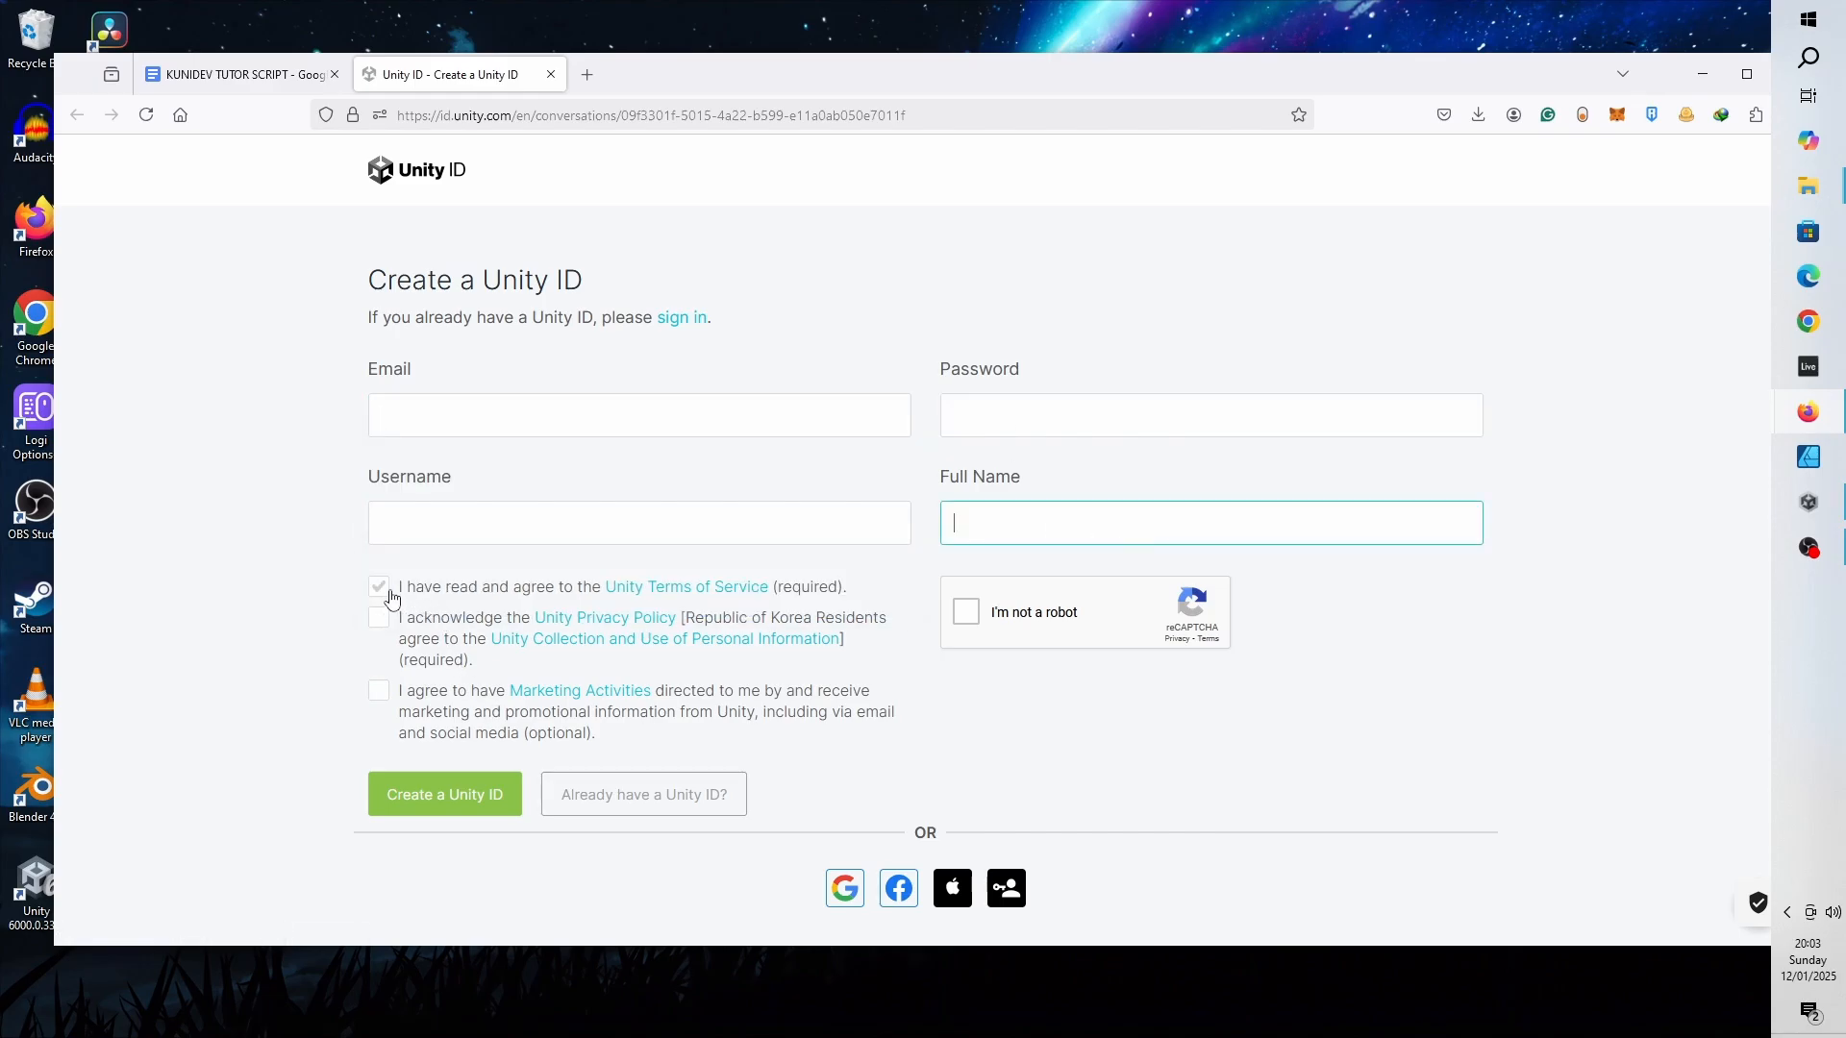
{"action": "left_click", "coordinate": [384, 591]}
{"action": "left_click", "coordinate": [383, 623]}
{"action": "left_click", "coordinate": [383, 694]}
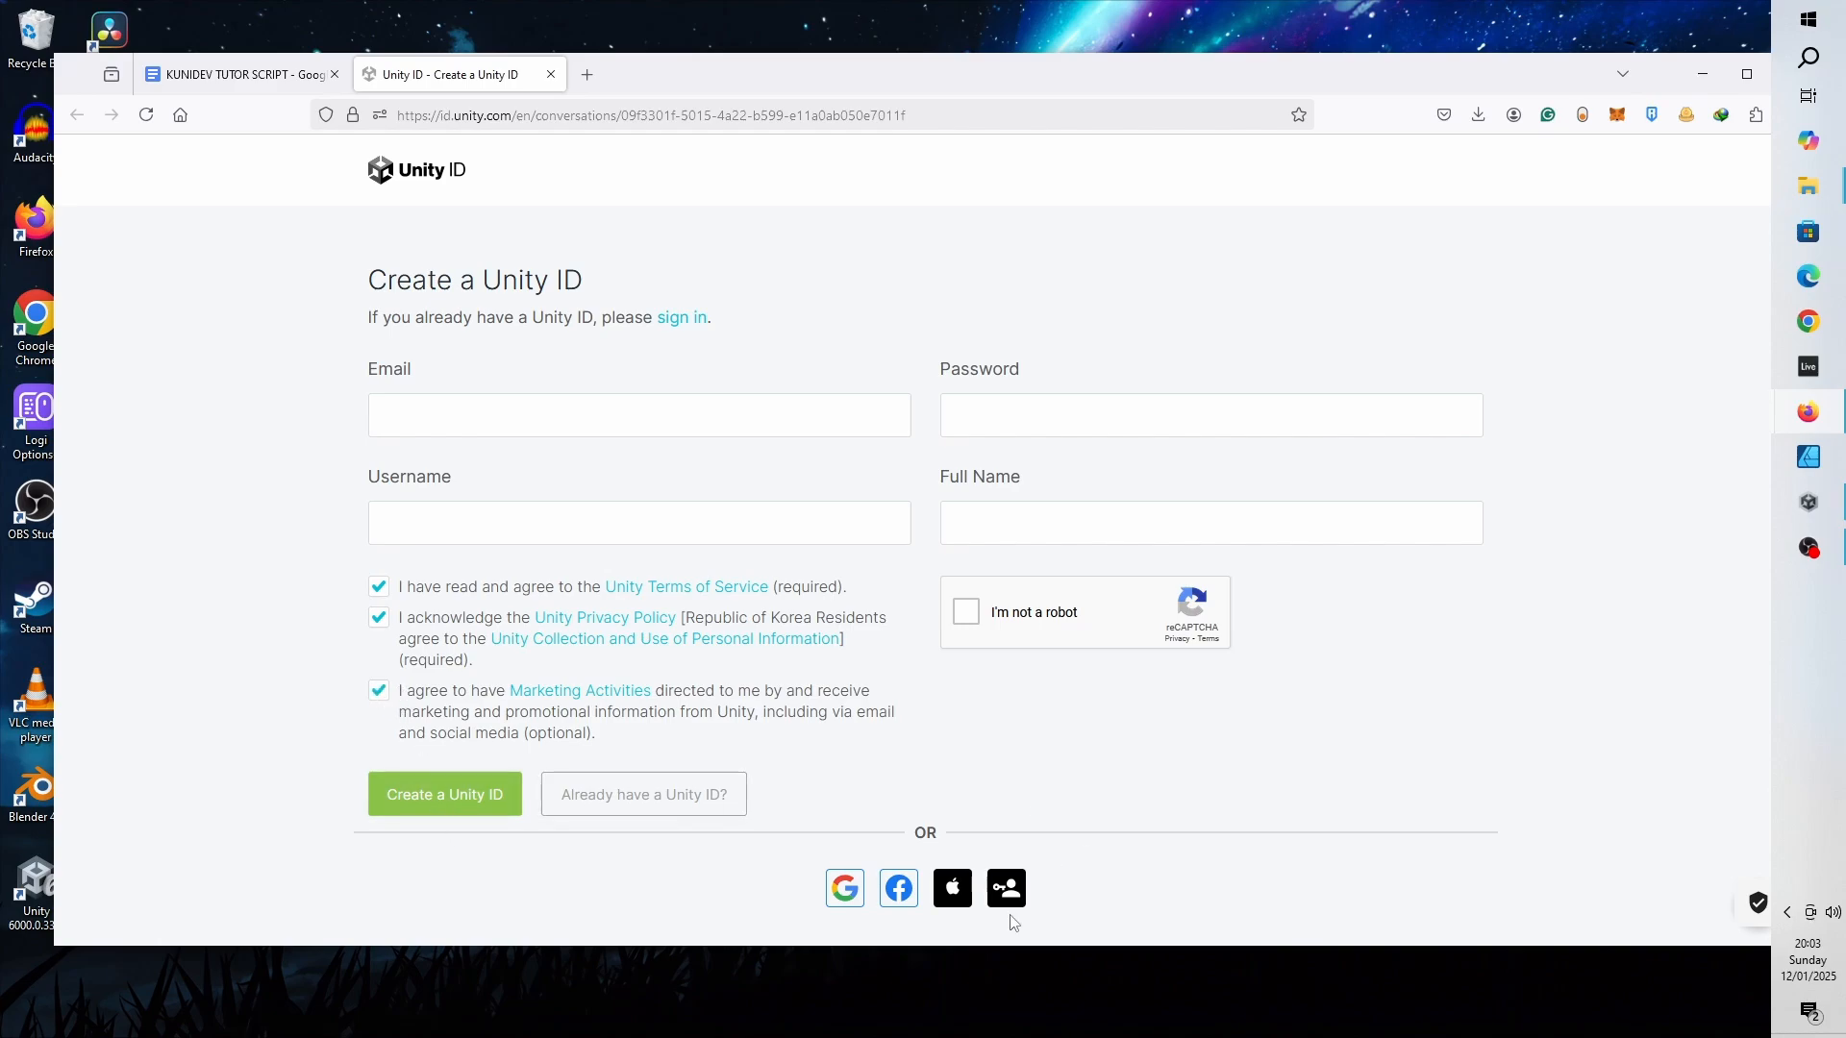
{"action": "left_click", "coordinate": [845, 891]}
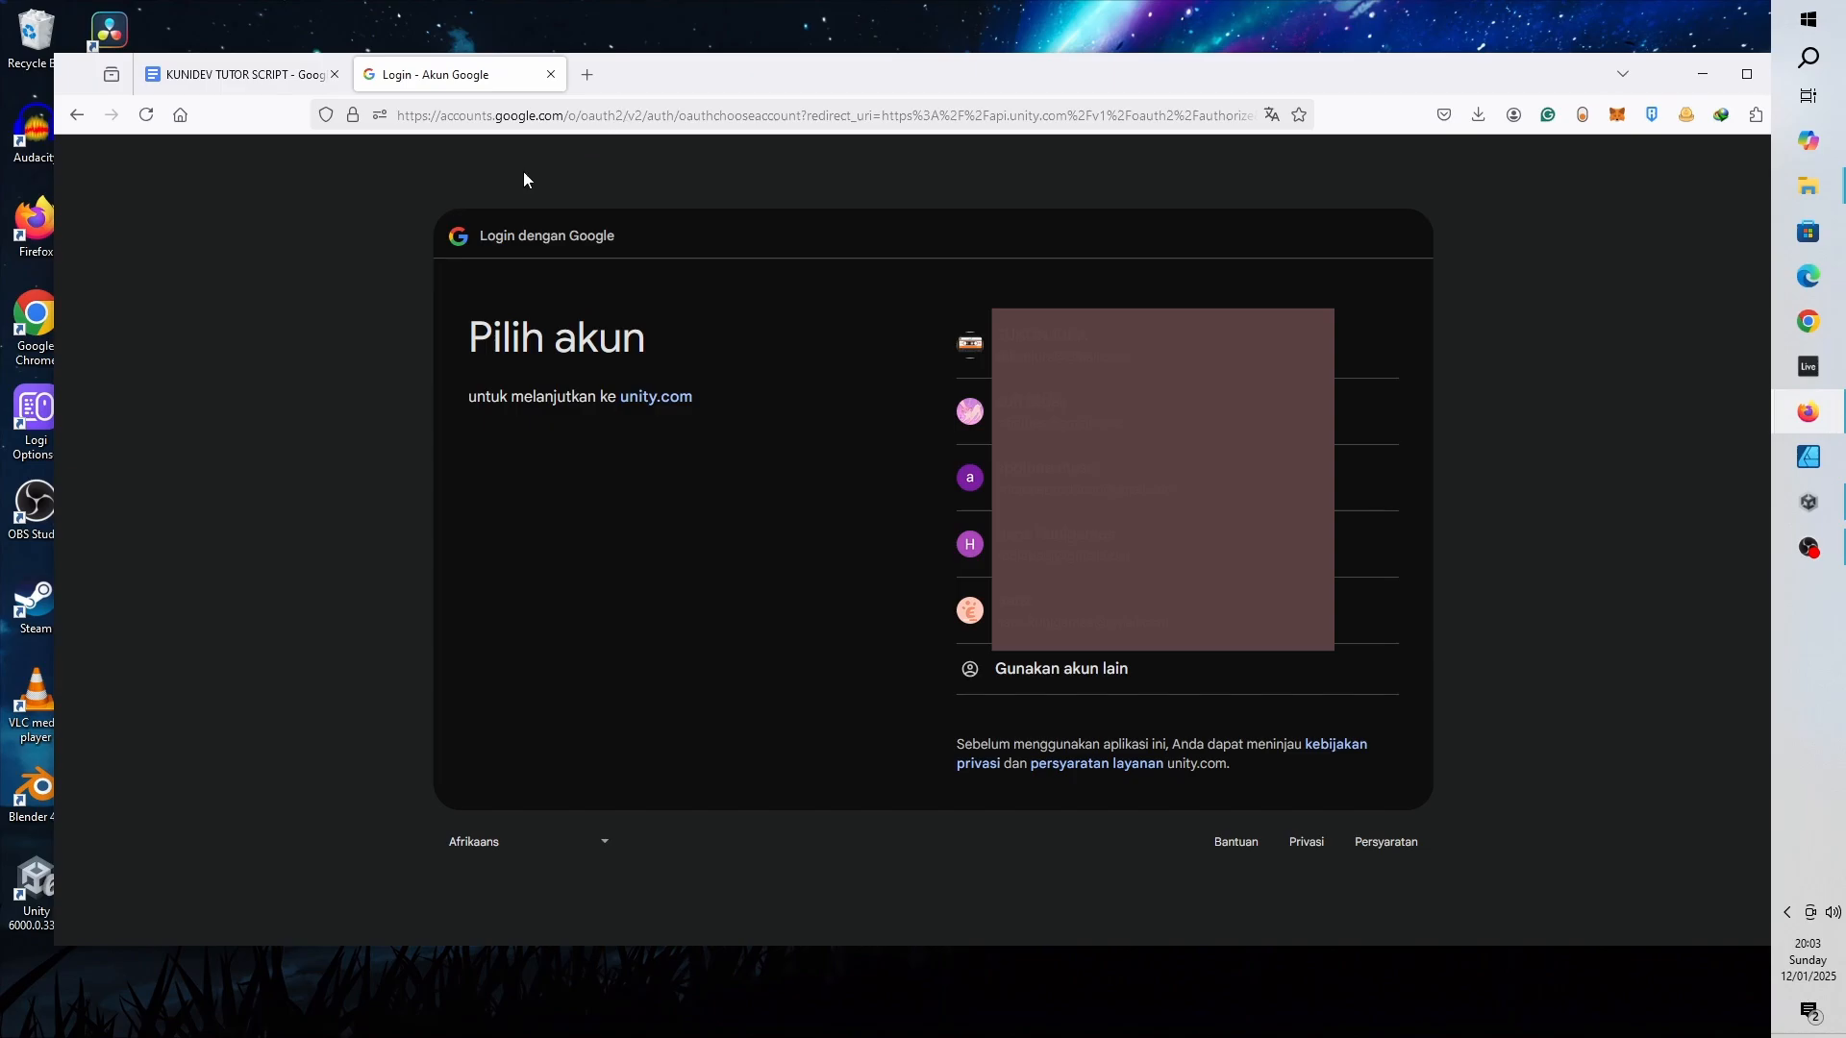
{"action": "left_click", "coordinate": [550, 74]}
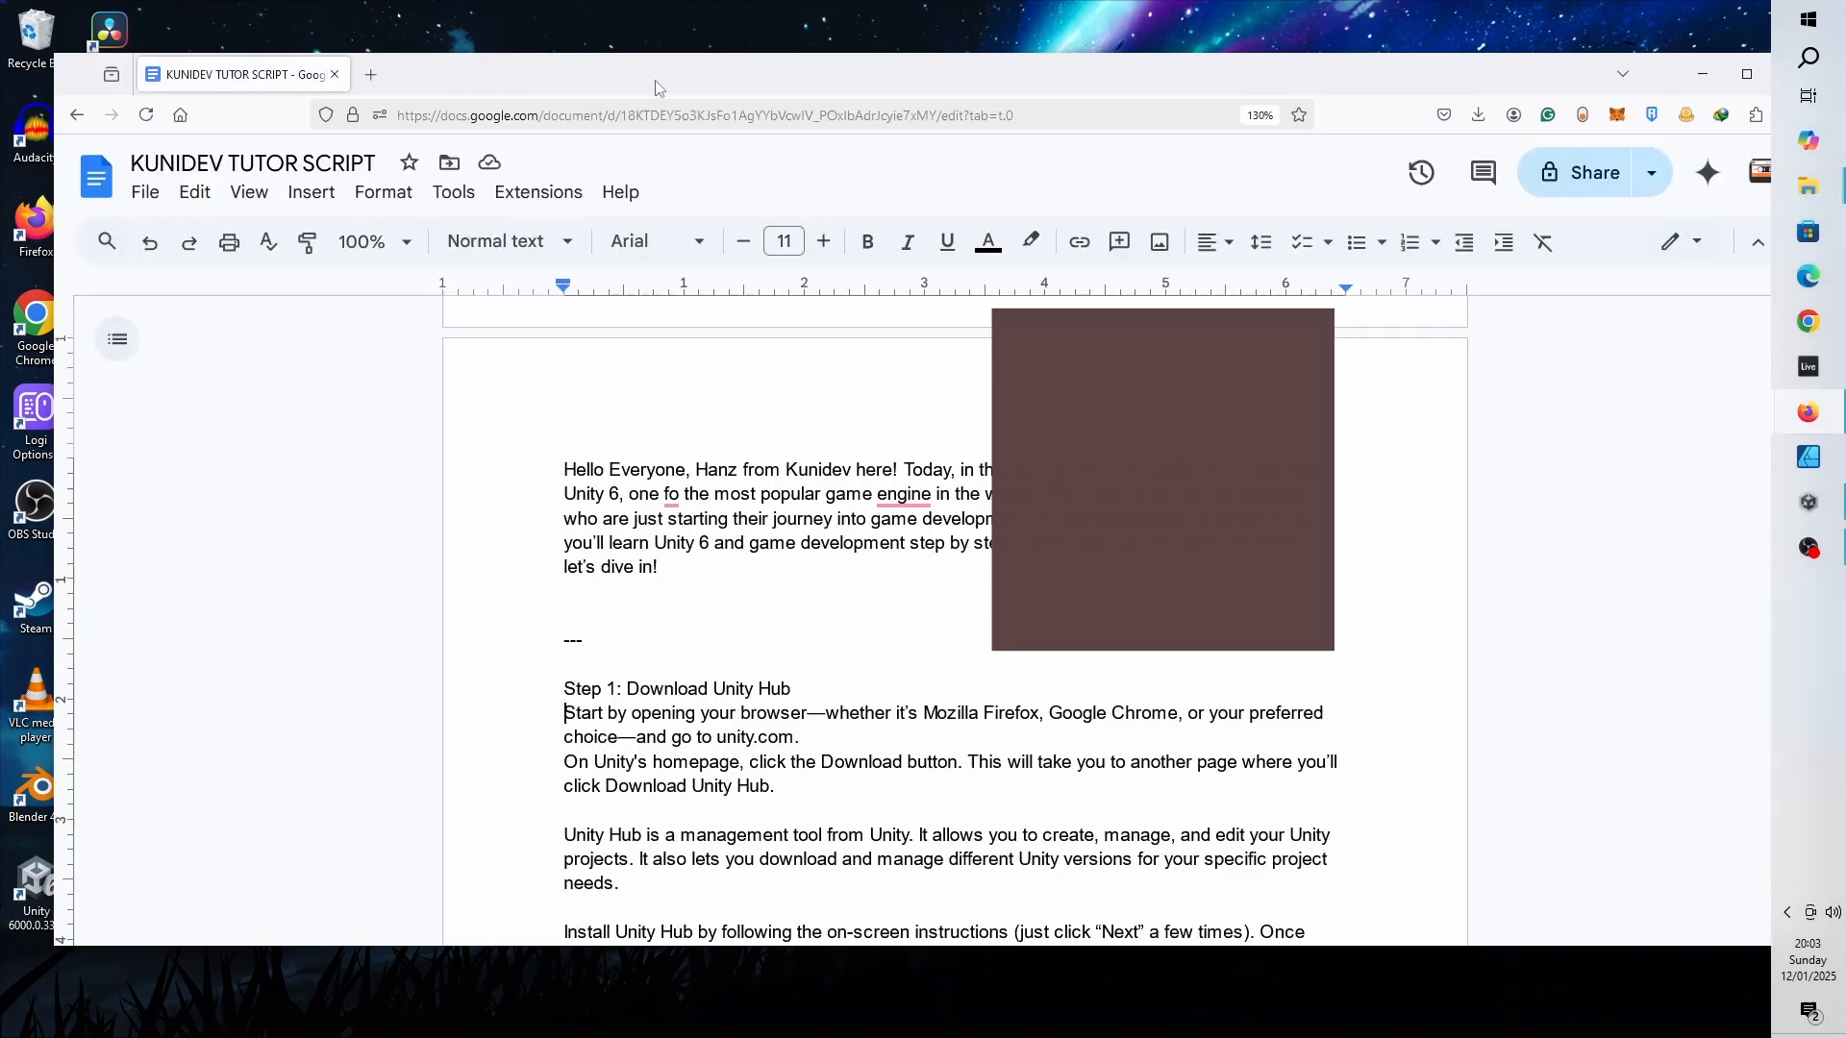
- Sign in to Unity Hub with a Google account and continue to unity.com
{"action": "left_click", "coordinate": [1694, 86]}
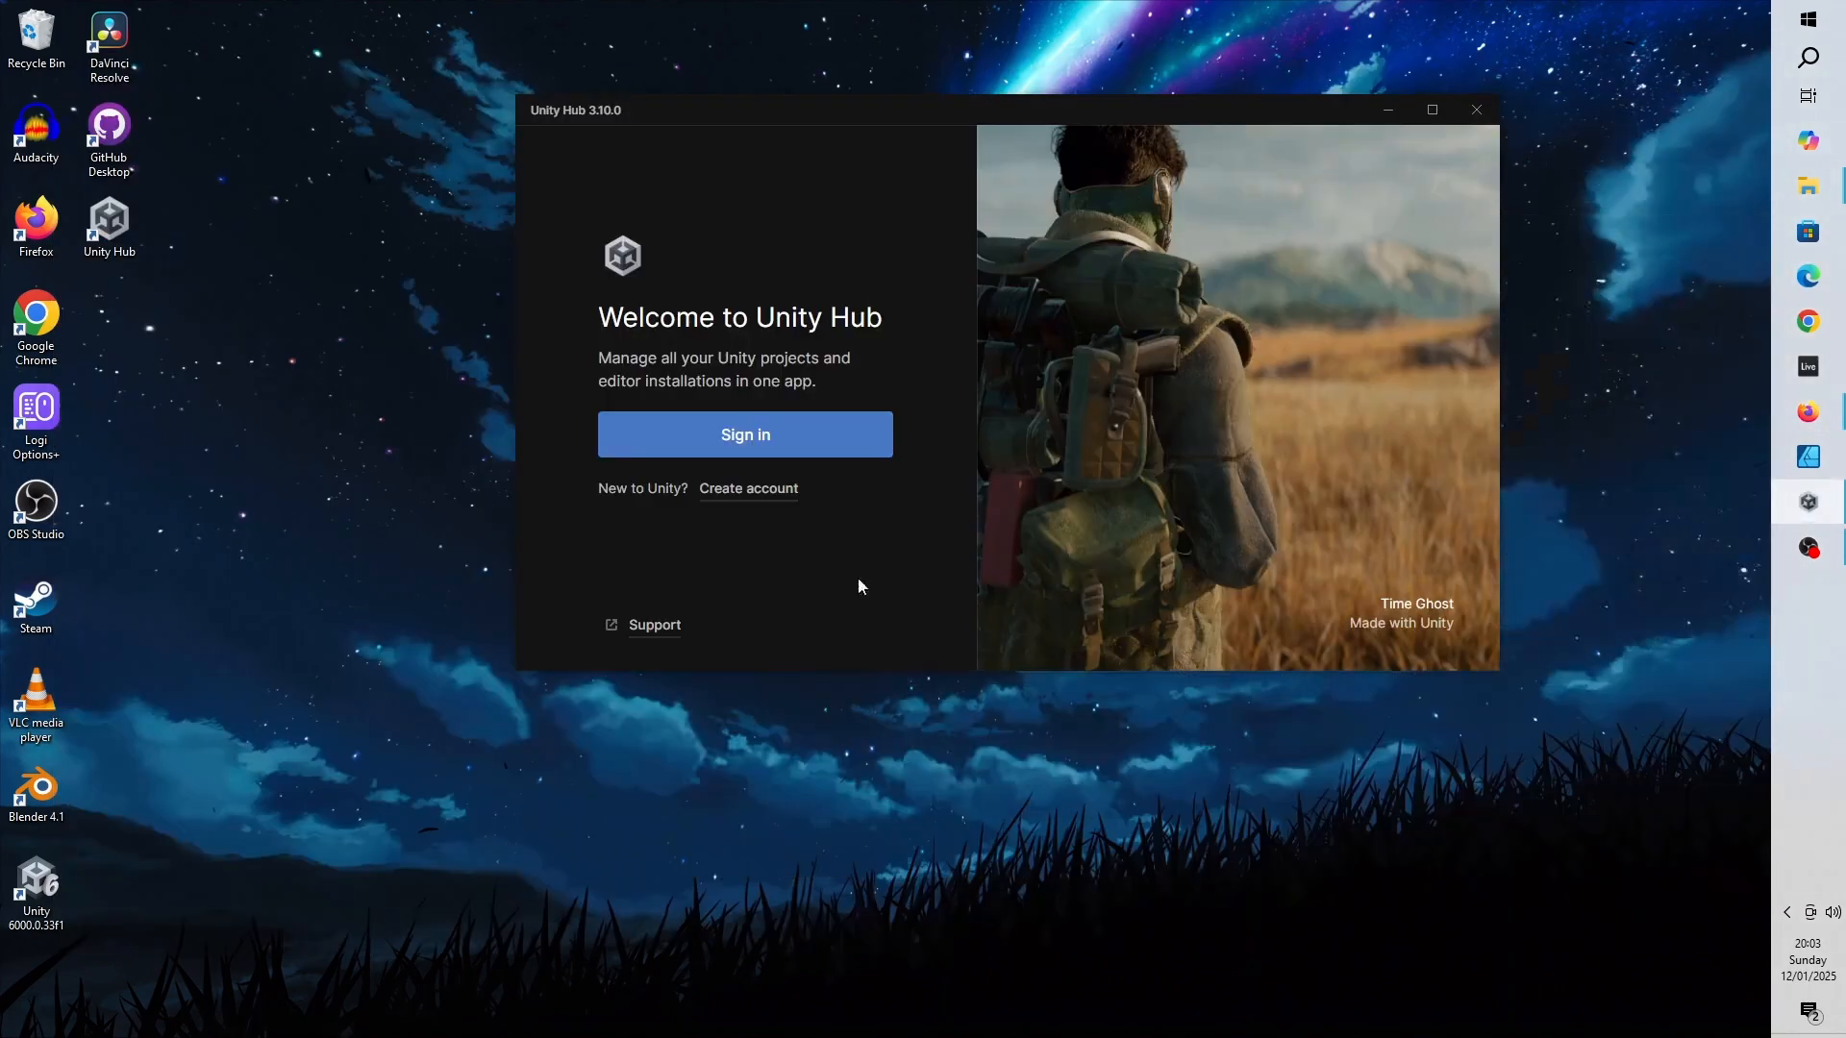
{"action": "left_click", "coordinate": [758, 440]}
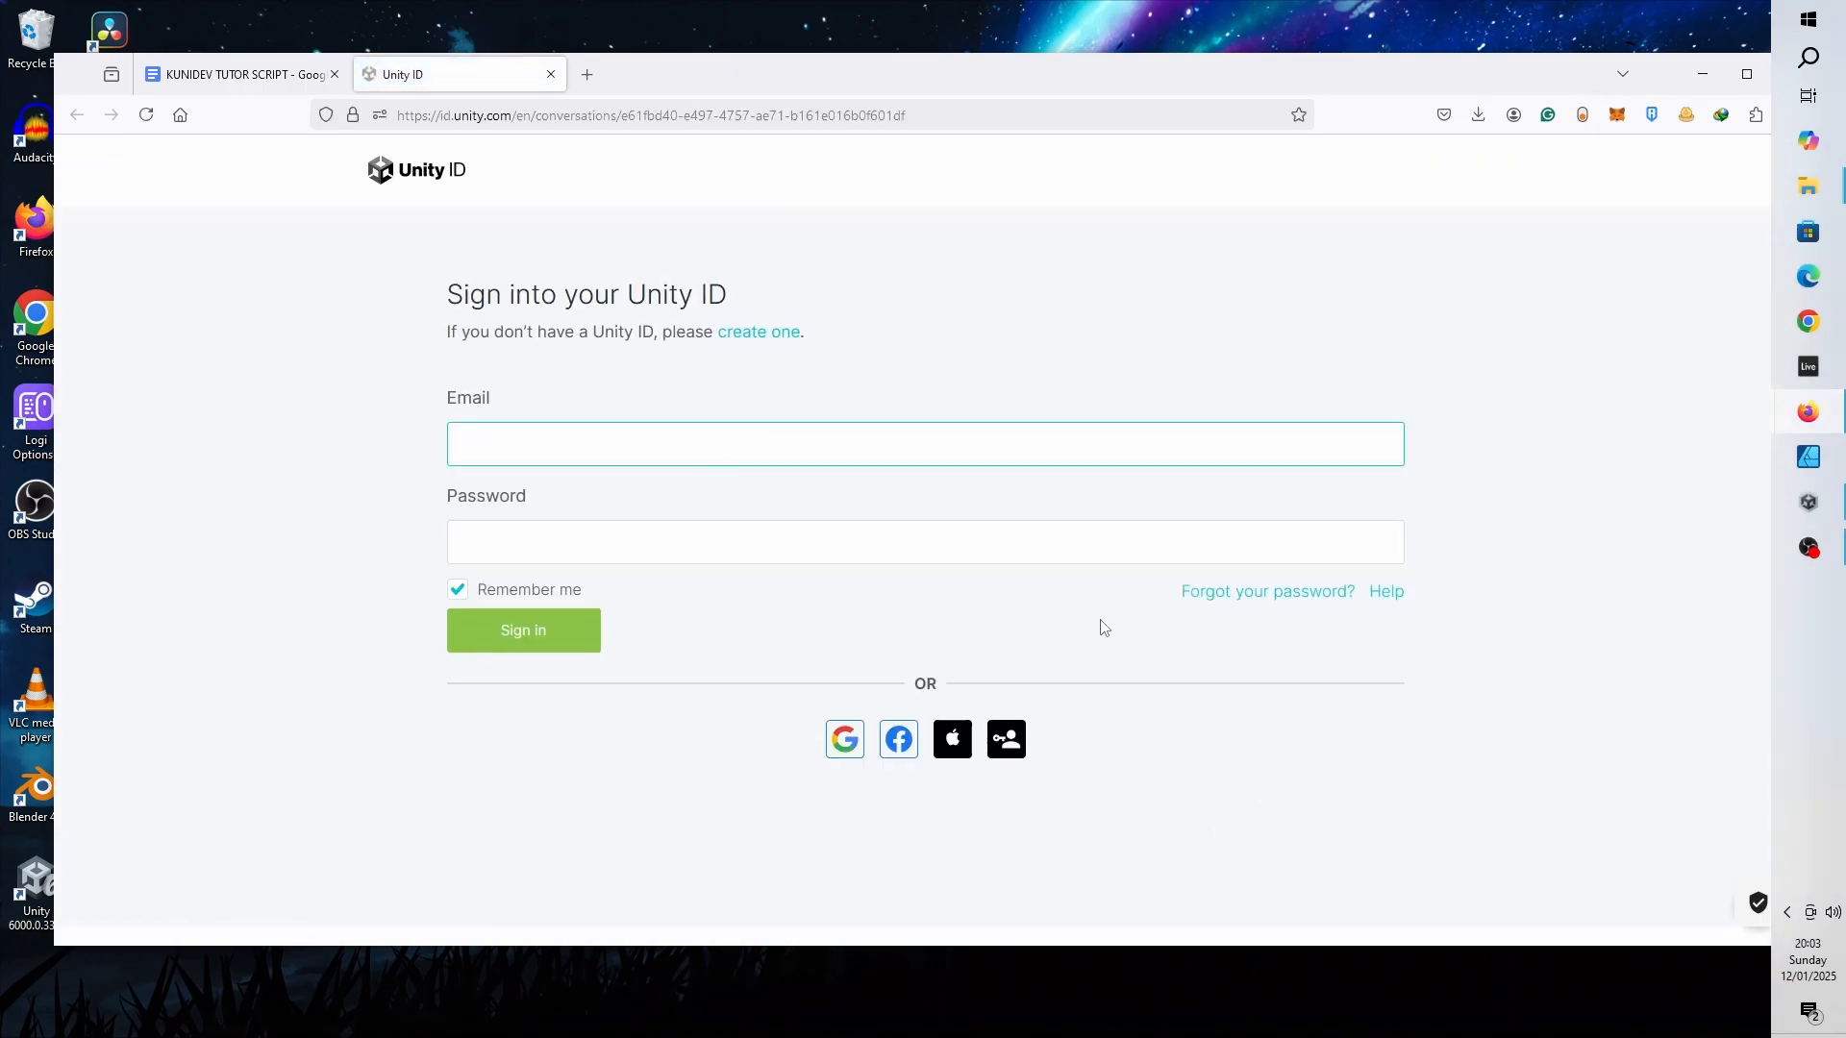
{"action": "left_click", "coordinate": [838, 745]}
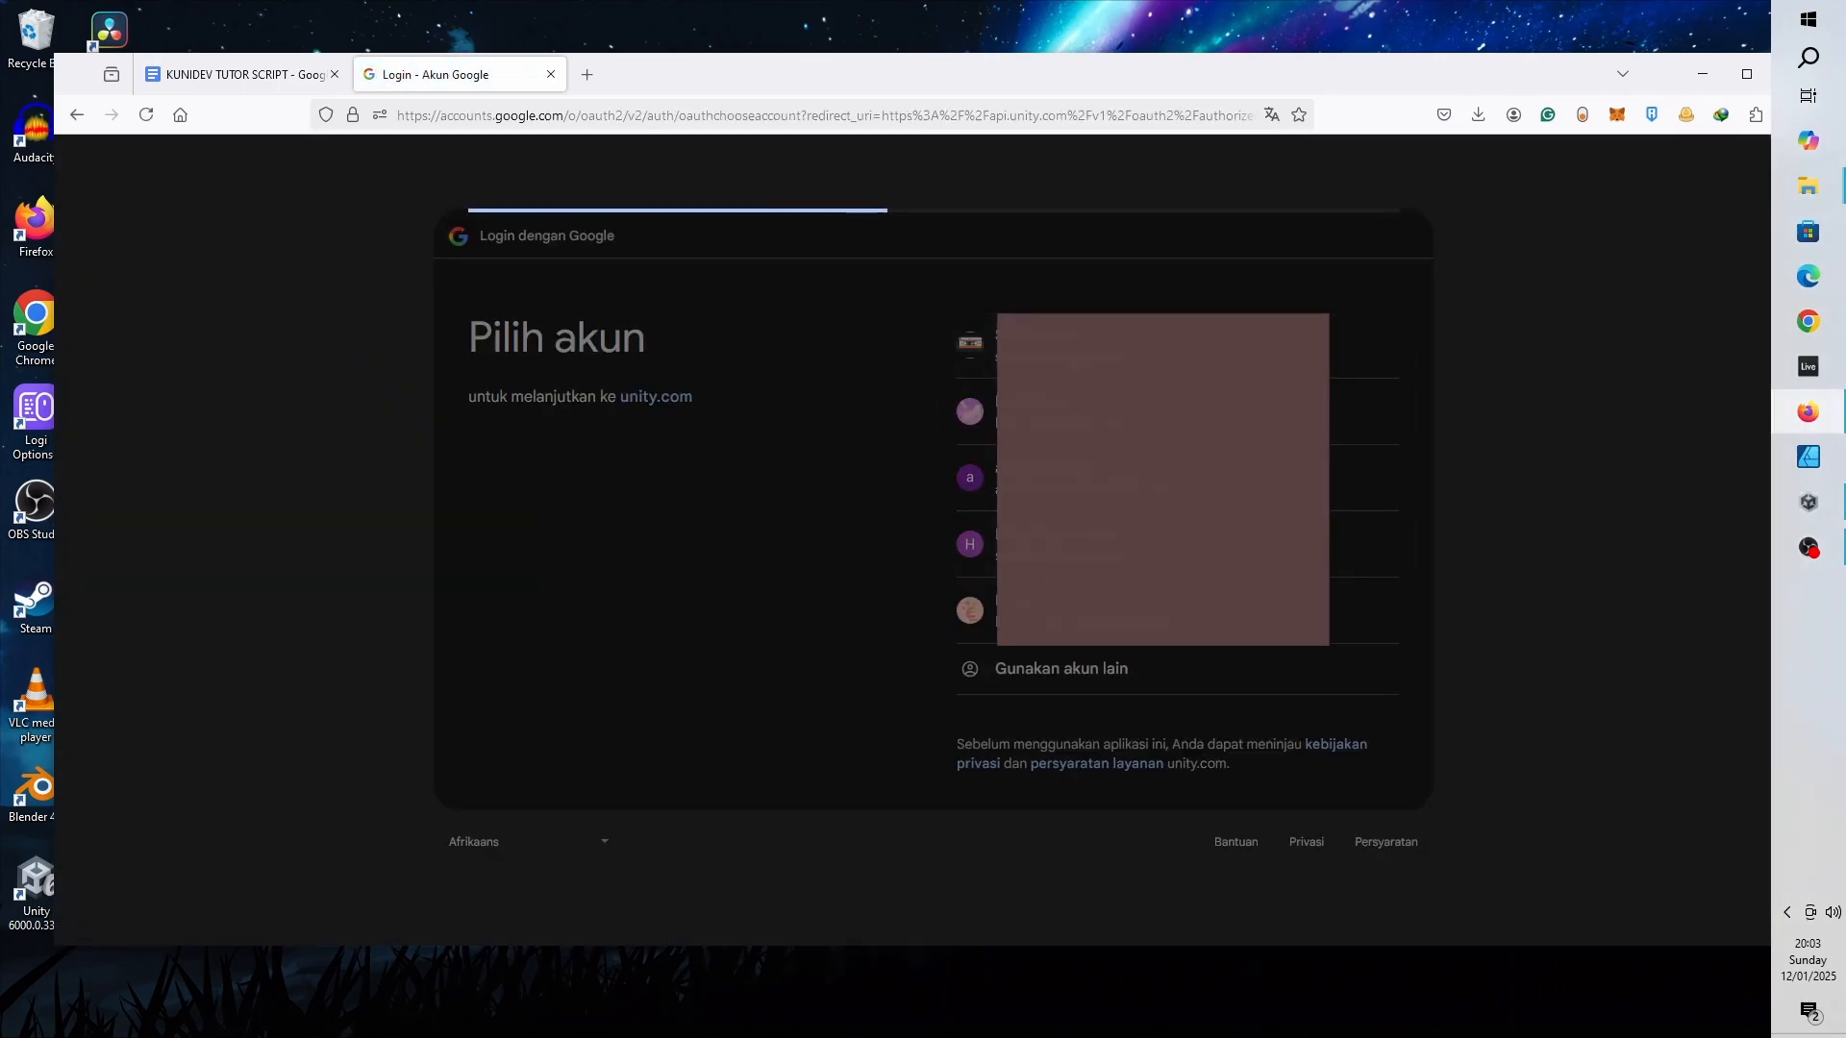
{"action": "left_click", "coordinate": [1071, 351]}
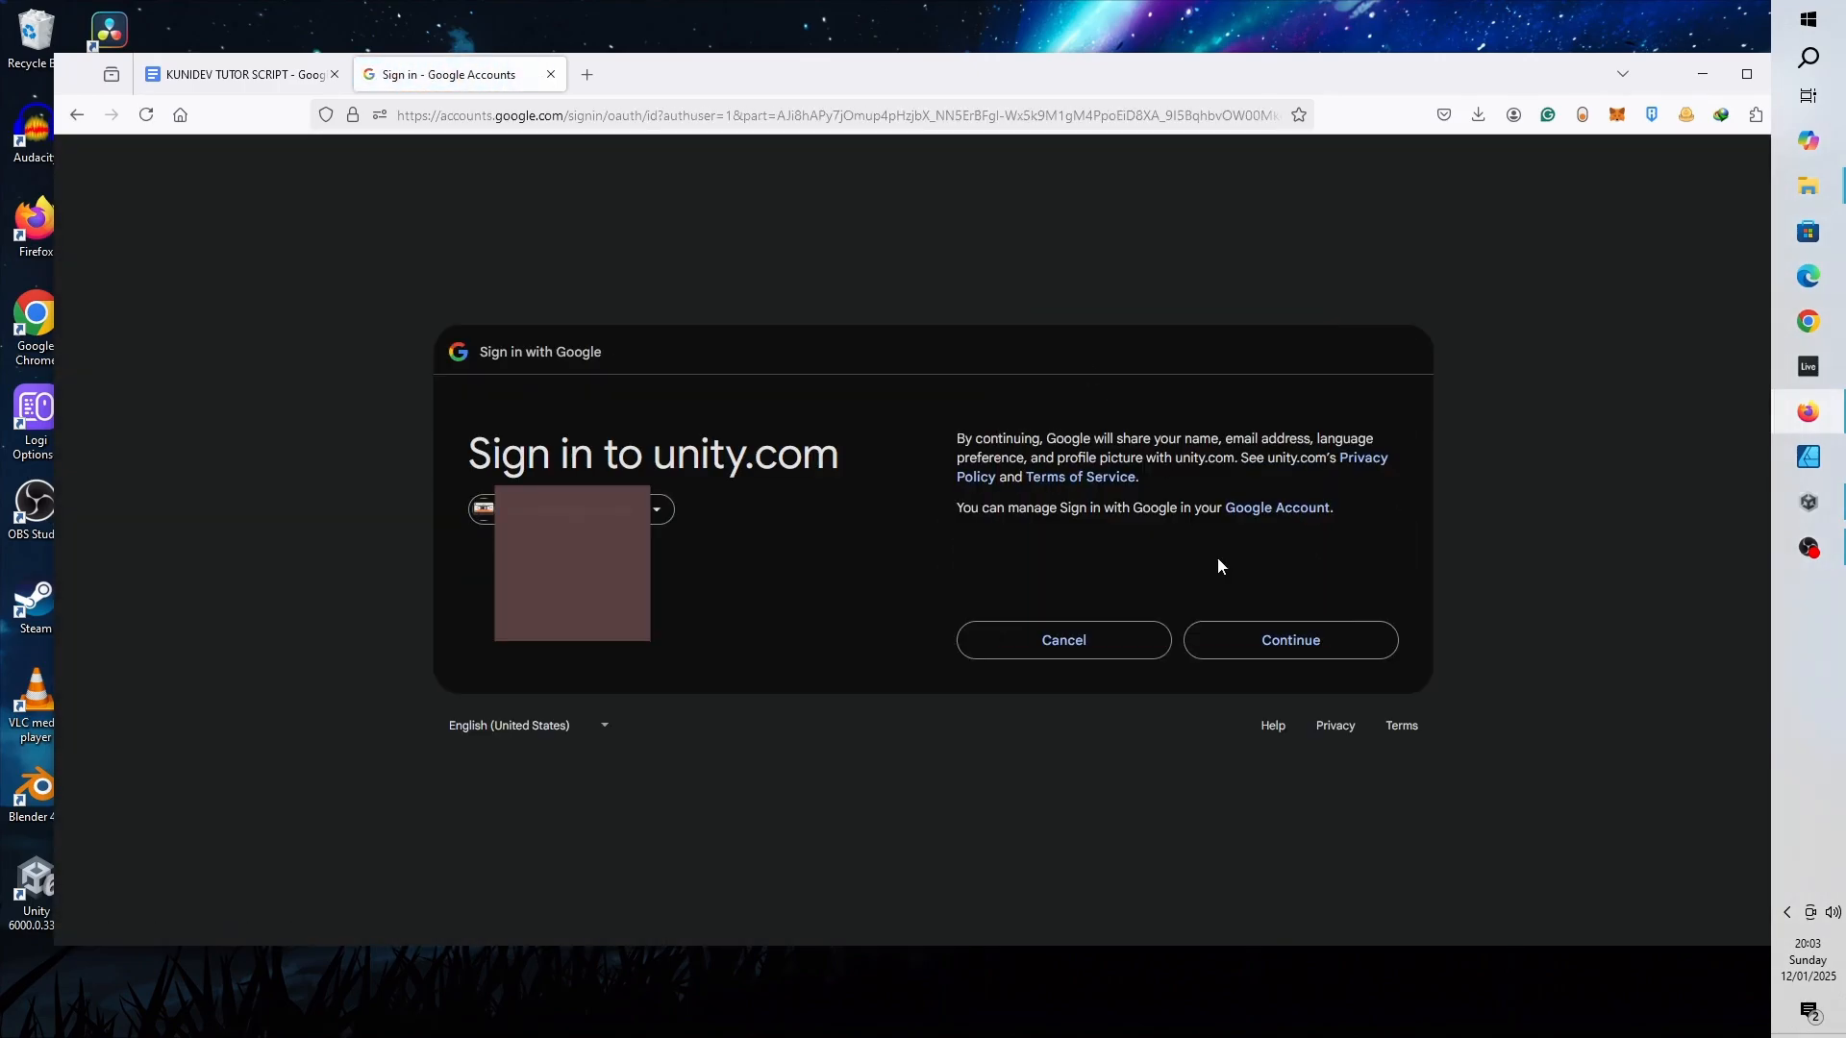
{"action": "left_click", "coordinate": [1307, 636]}
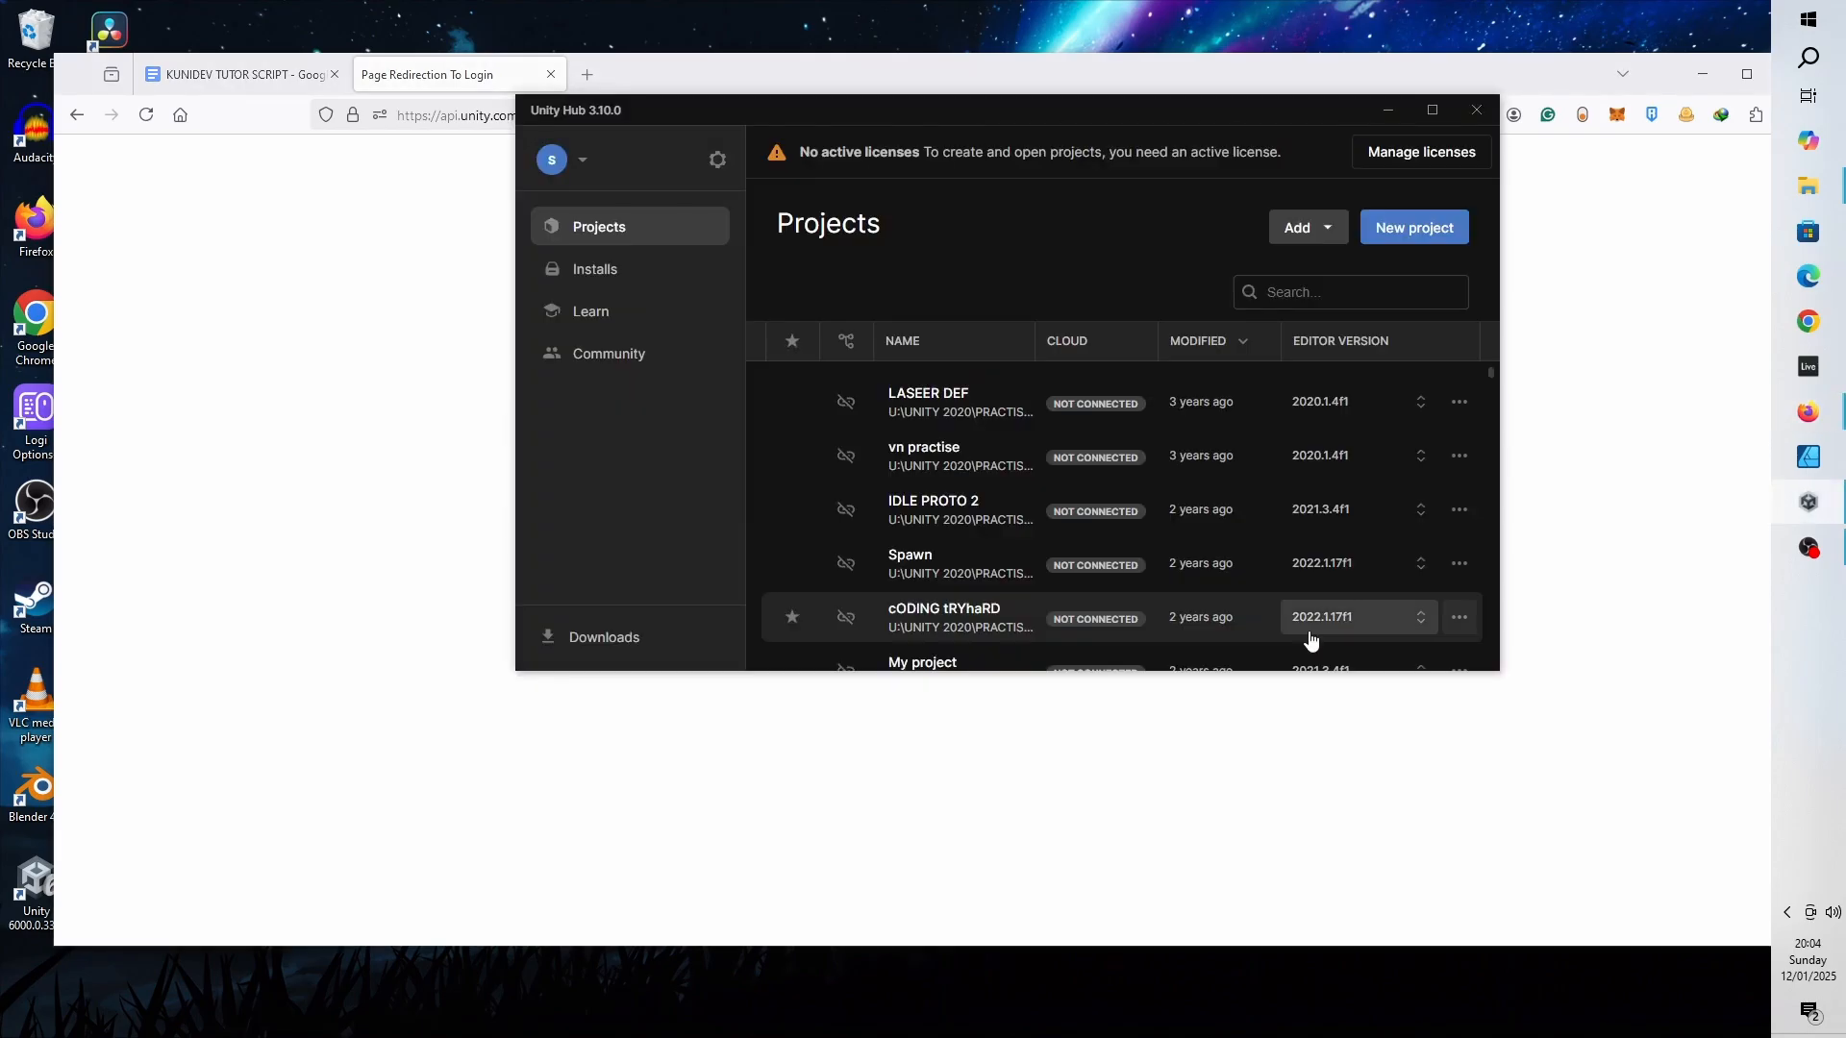
- Get a Unity Personal licence by agreeing to its terms
{"action": "left_click", "coordinate": [1415, 146]}
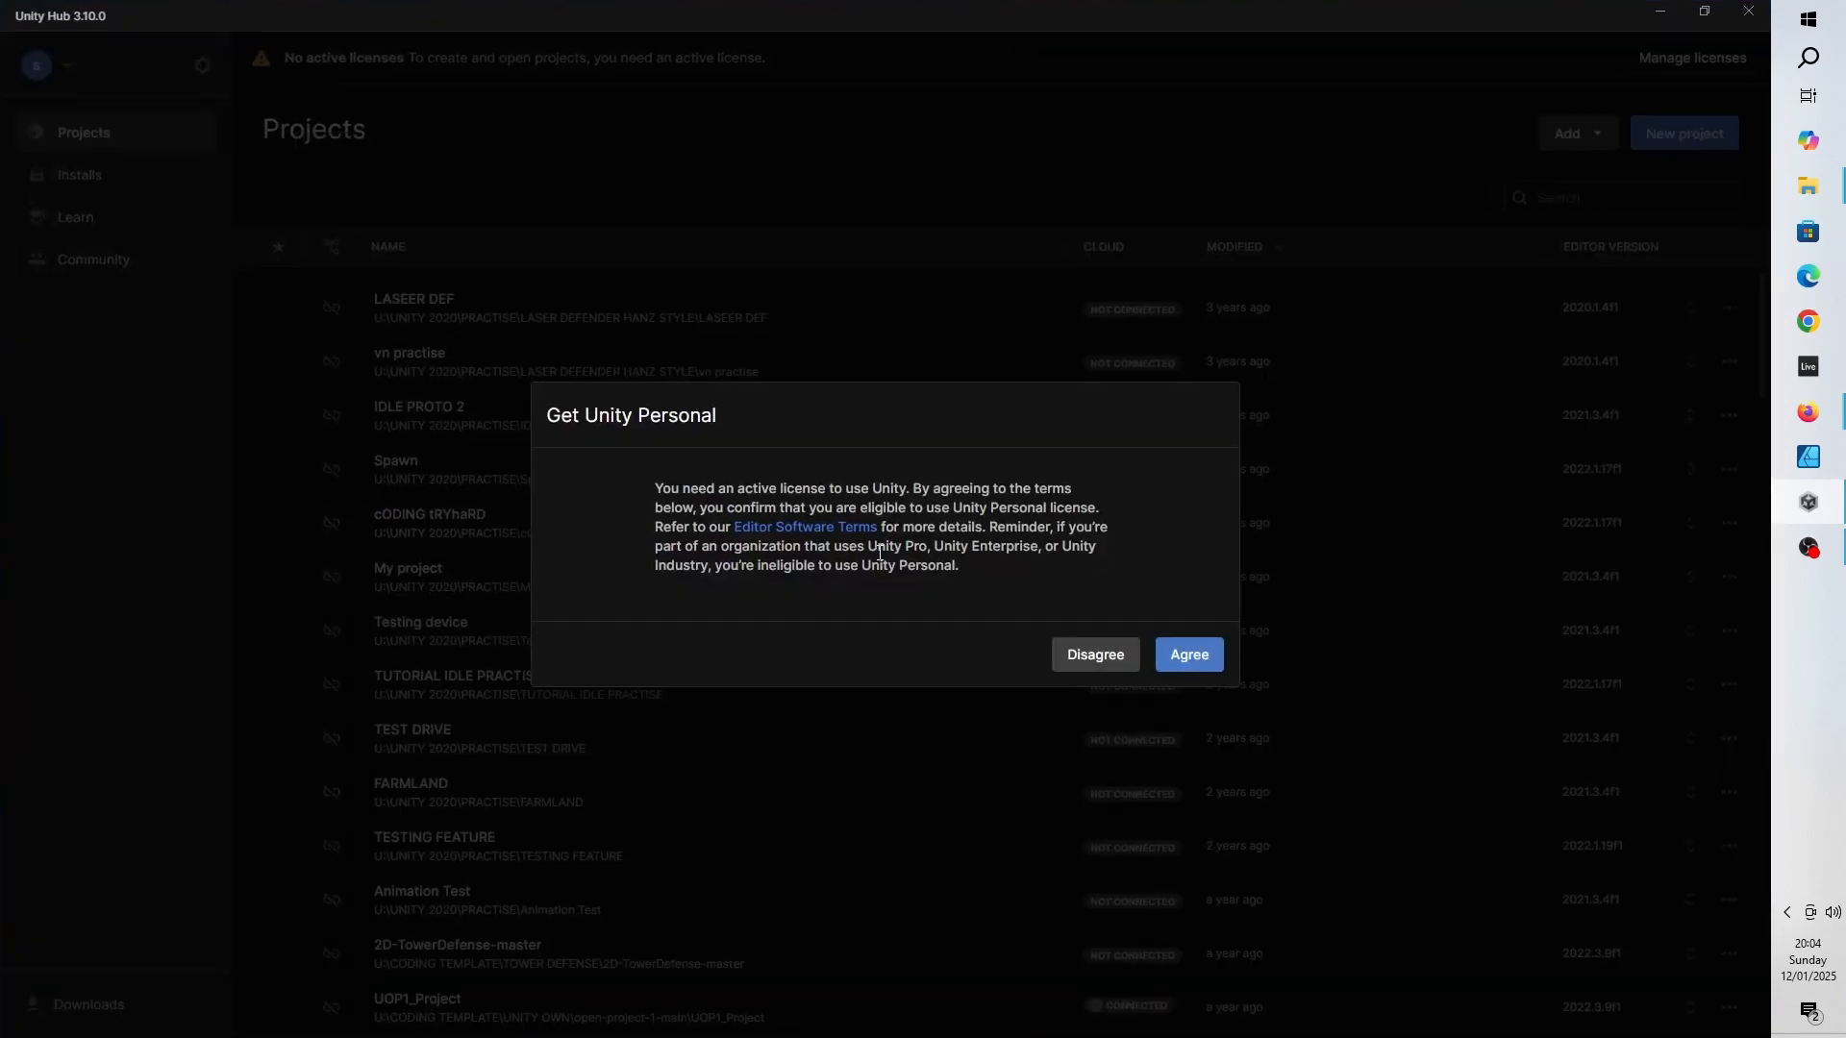
{"action": "left_click", "coordinate": [1161, 658]}
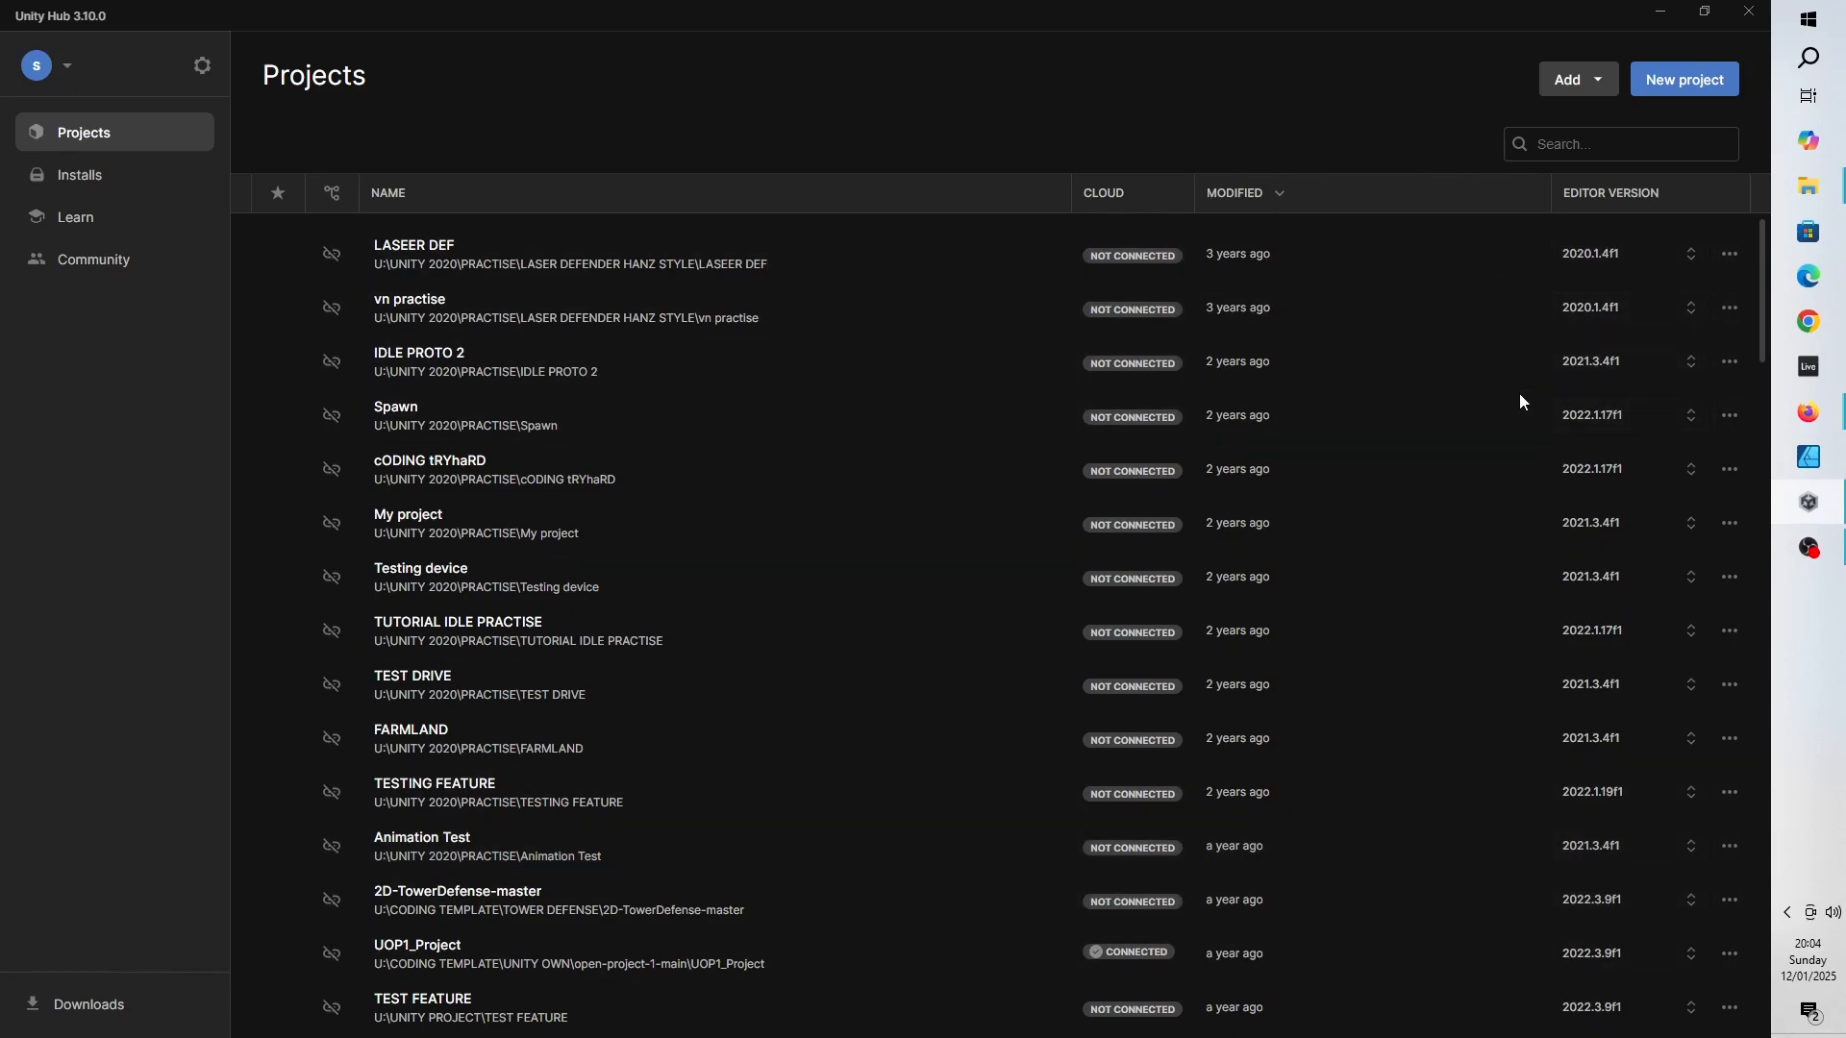
- Check the projects and installs locations in Unity Hub Preferences
{"action": "left_click", "coordinate": [201, 69]}
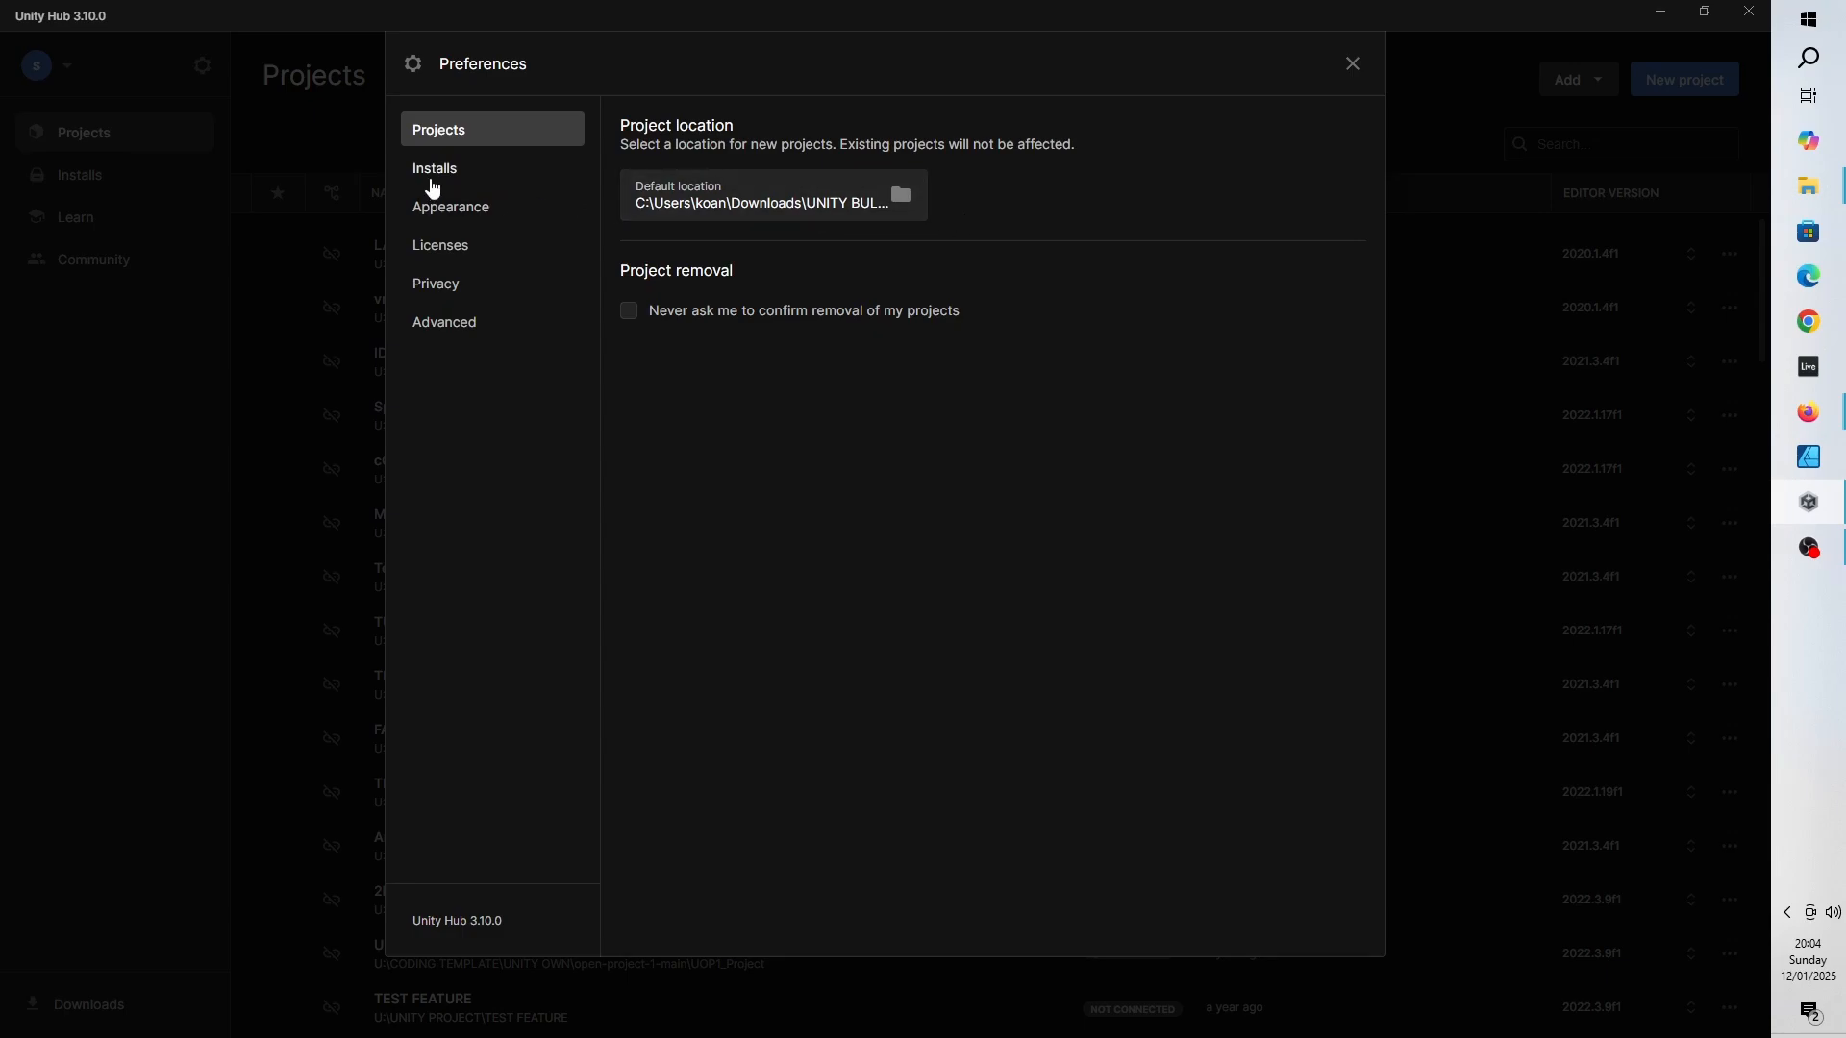
{"action": "left_click", "coordinate": [436, 181]}
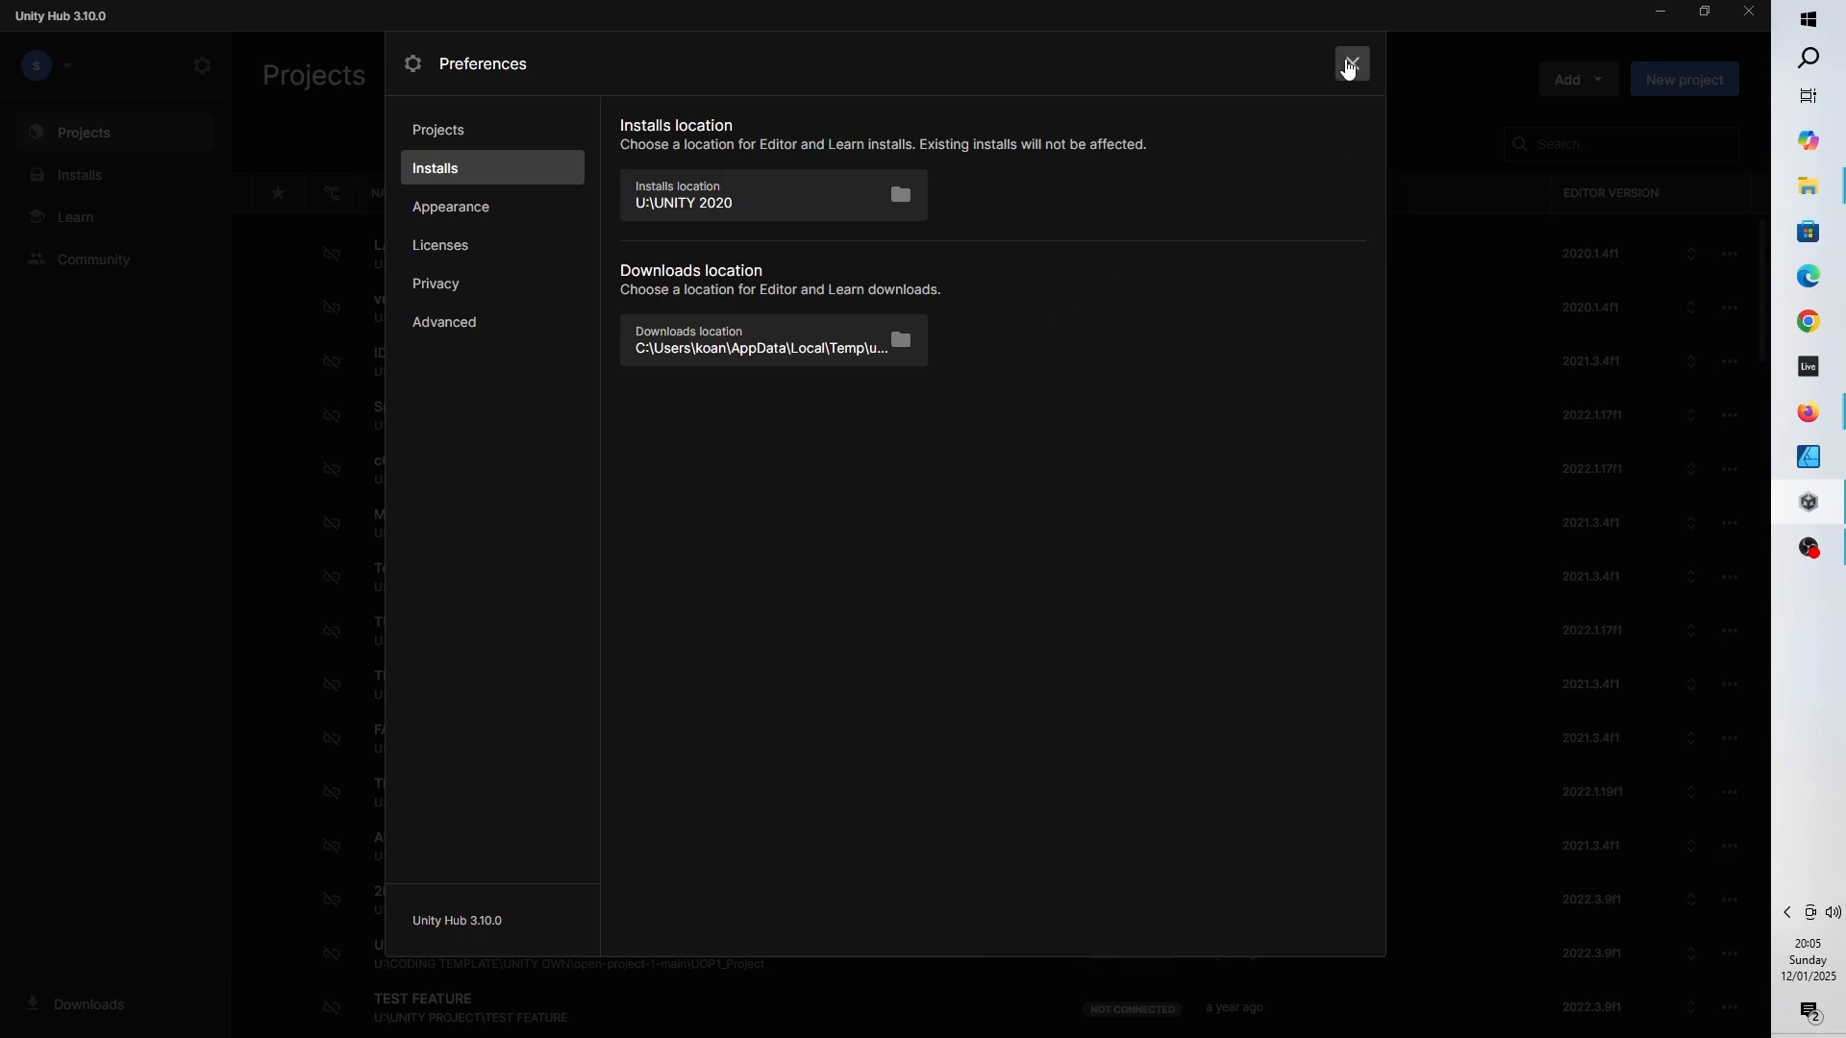
{"action": "left_click", "coordinate": [1351, 64]}
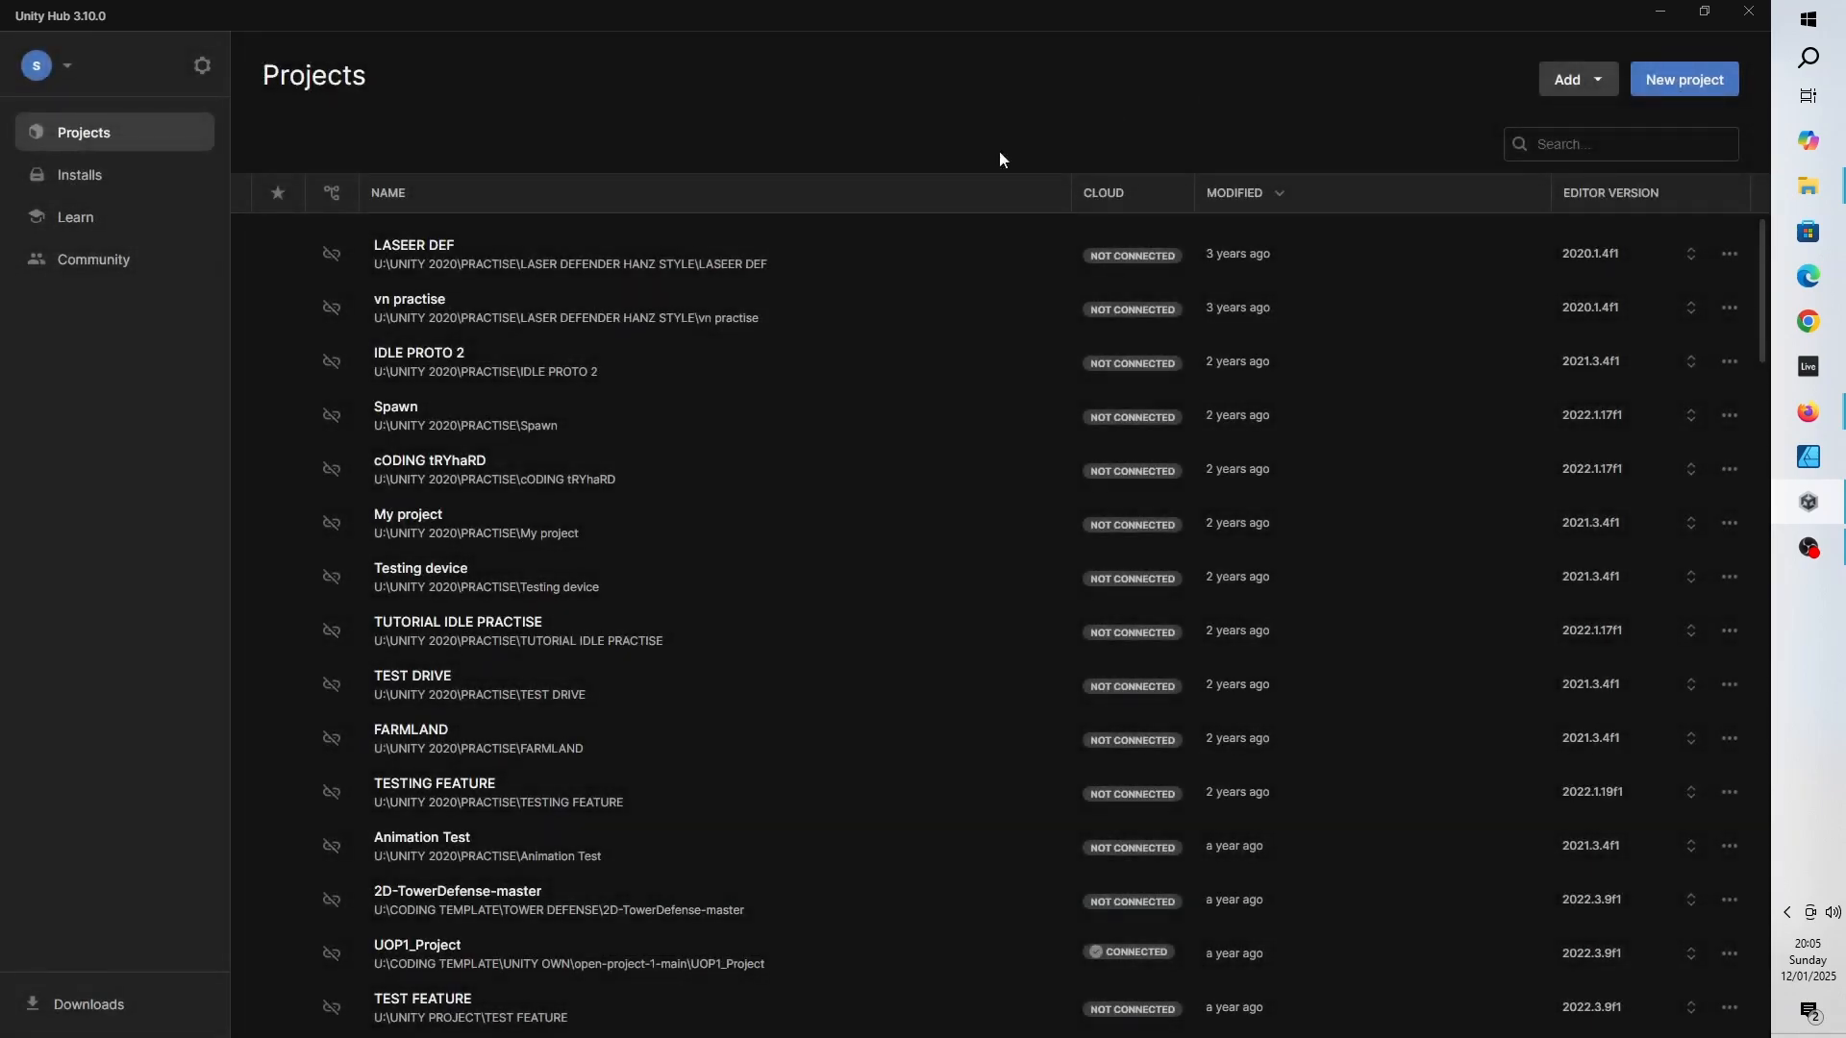
- Install the Unity 2022.3.55f1 LTS editor with the default modules, agreeing to the Android SDK and NDK licence terms
{"action": "left_click", "coordinate": [113, 187]}
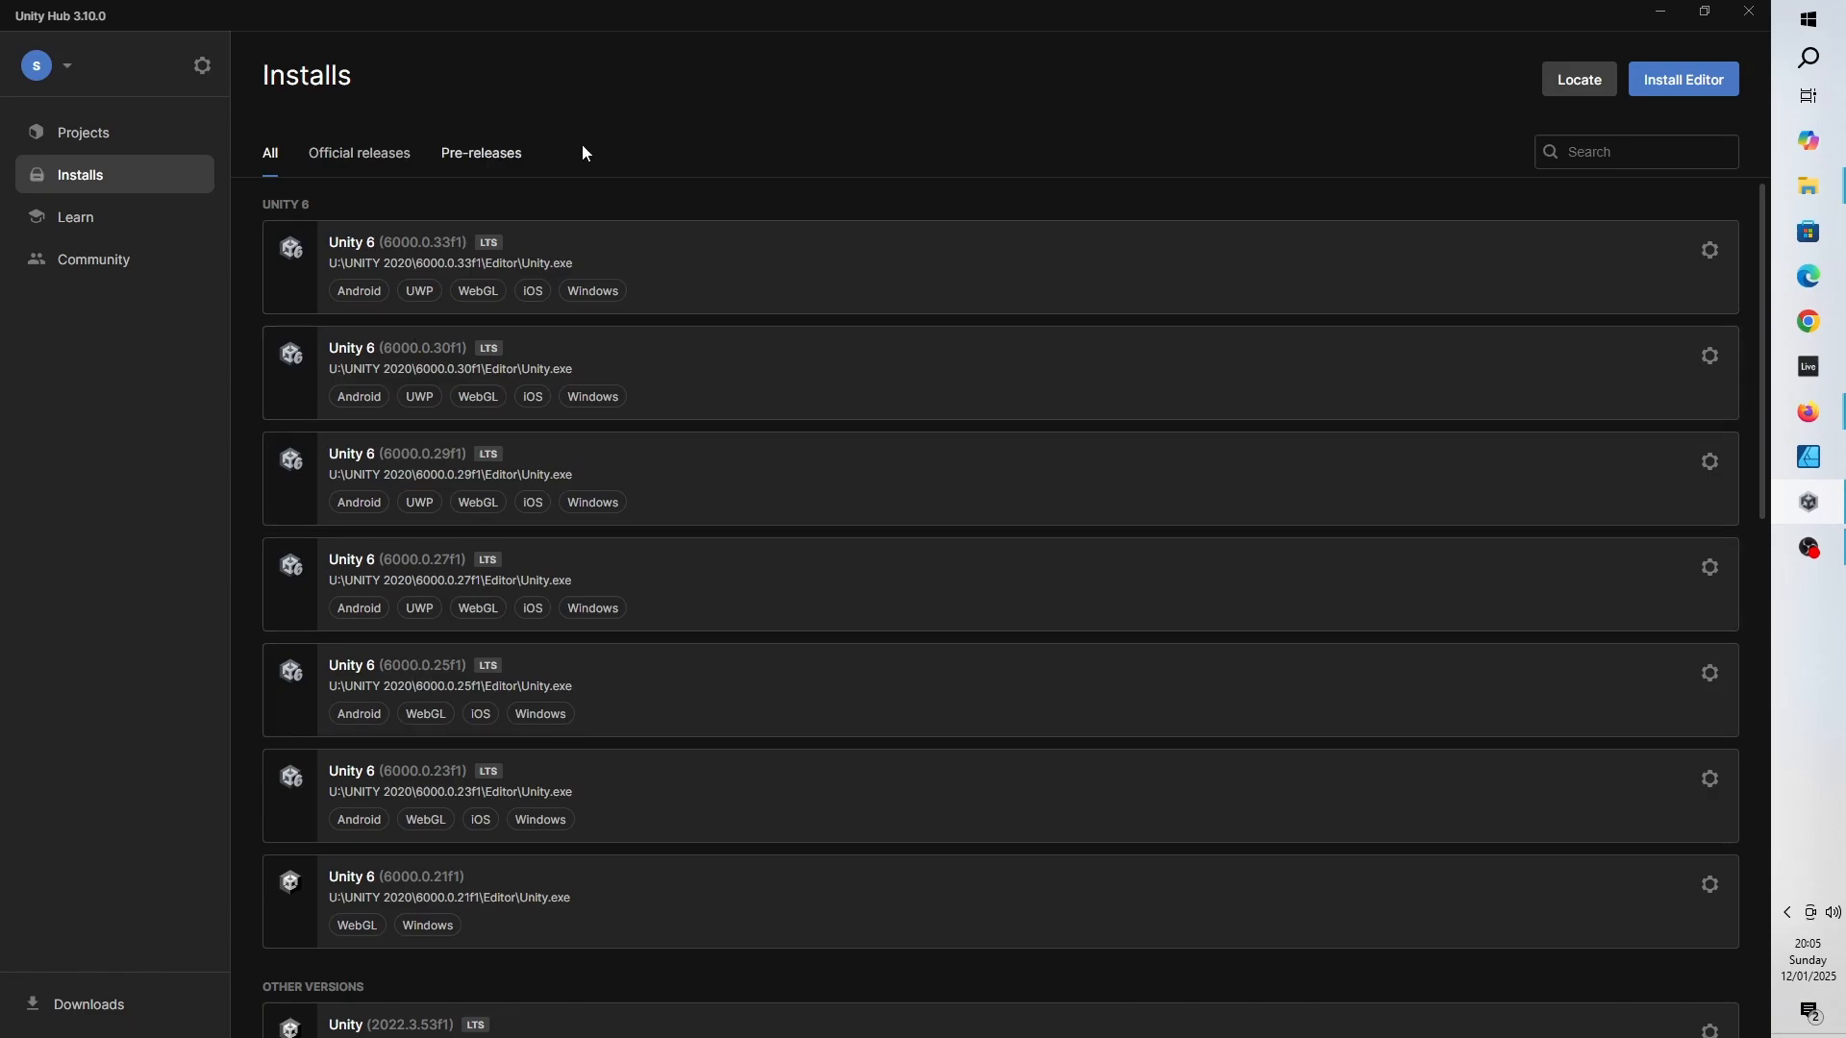
{"action": "left_click", "coordinate": [1671, 88]}
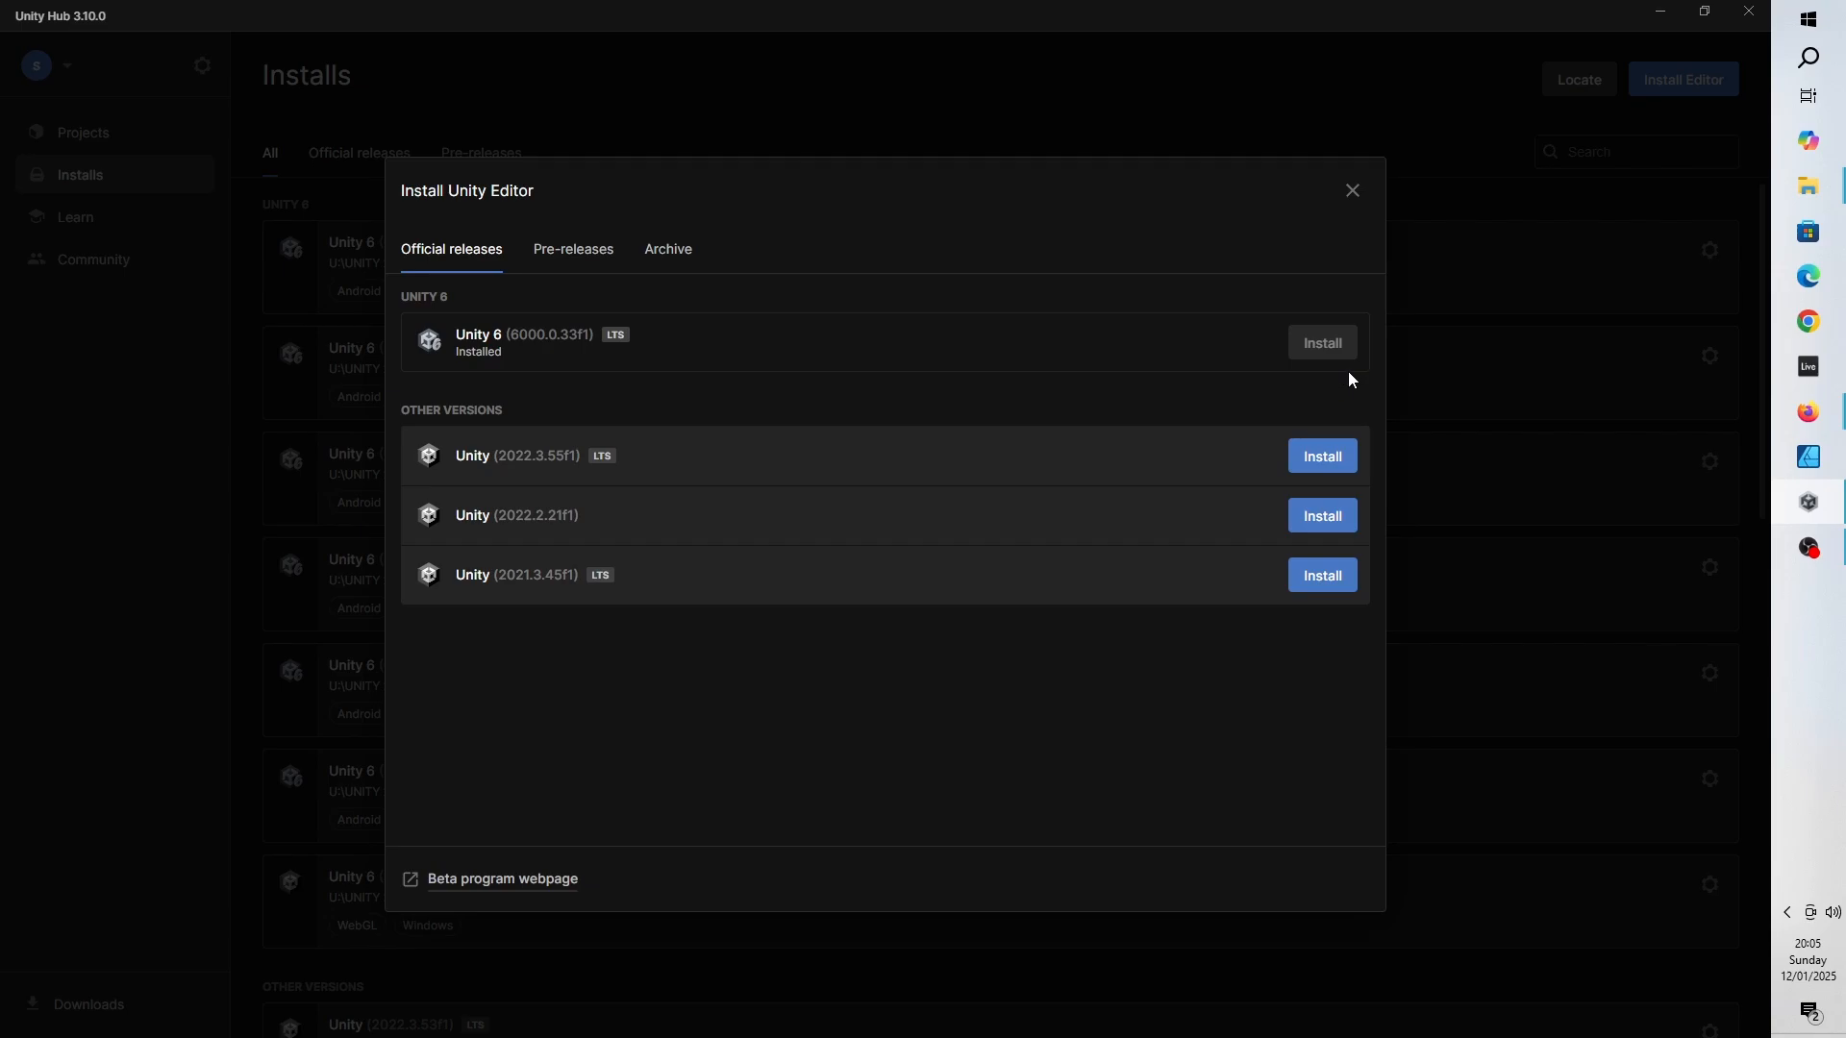
{"action": "left_click", "coordinate": [1345, 466]}
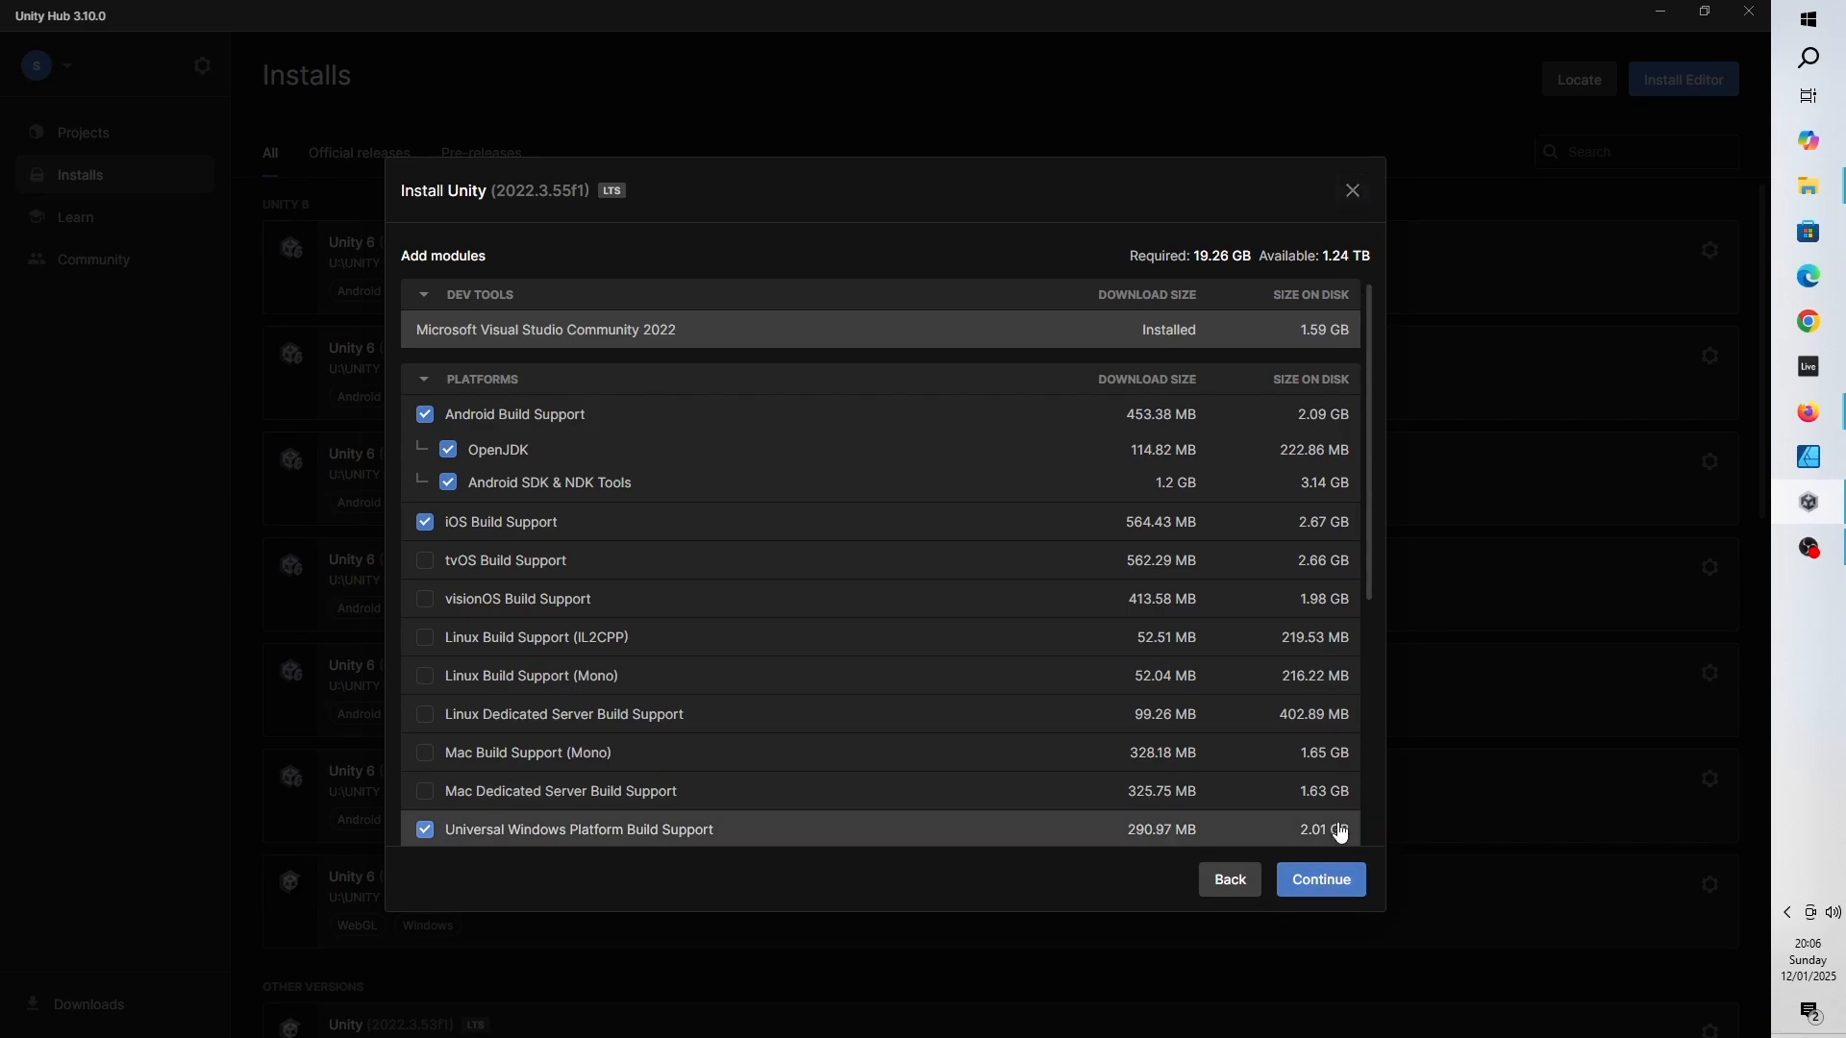
{"action": "left_click", "coordinate": [1331, 900]}
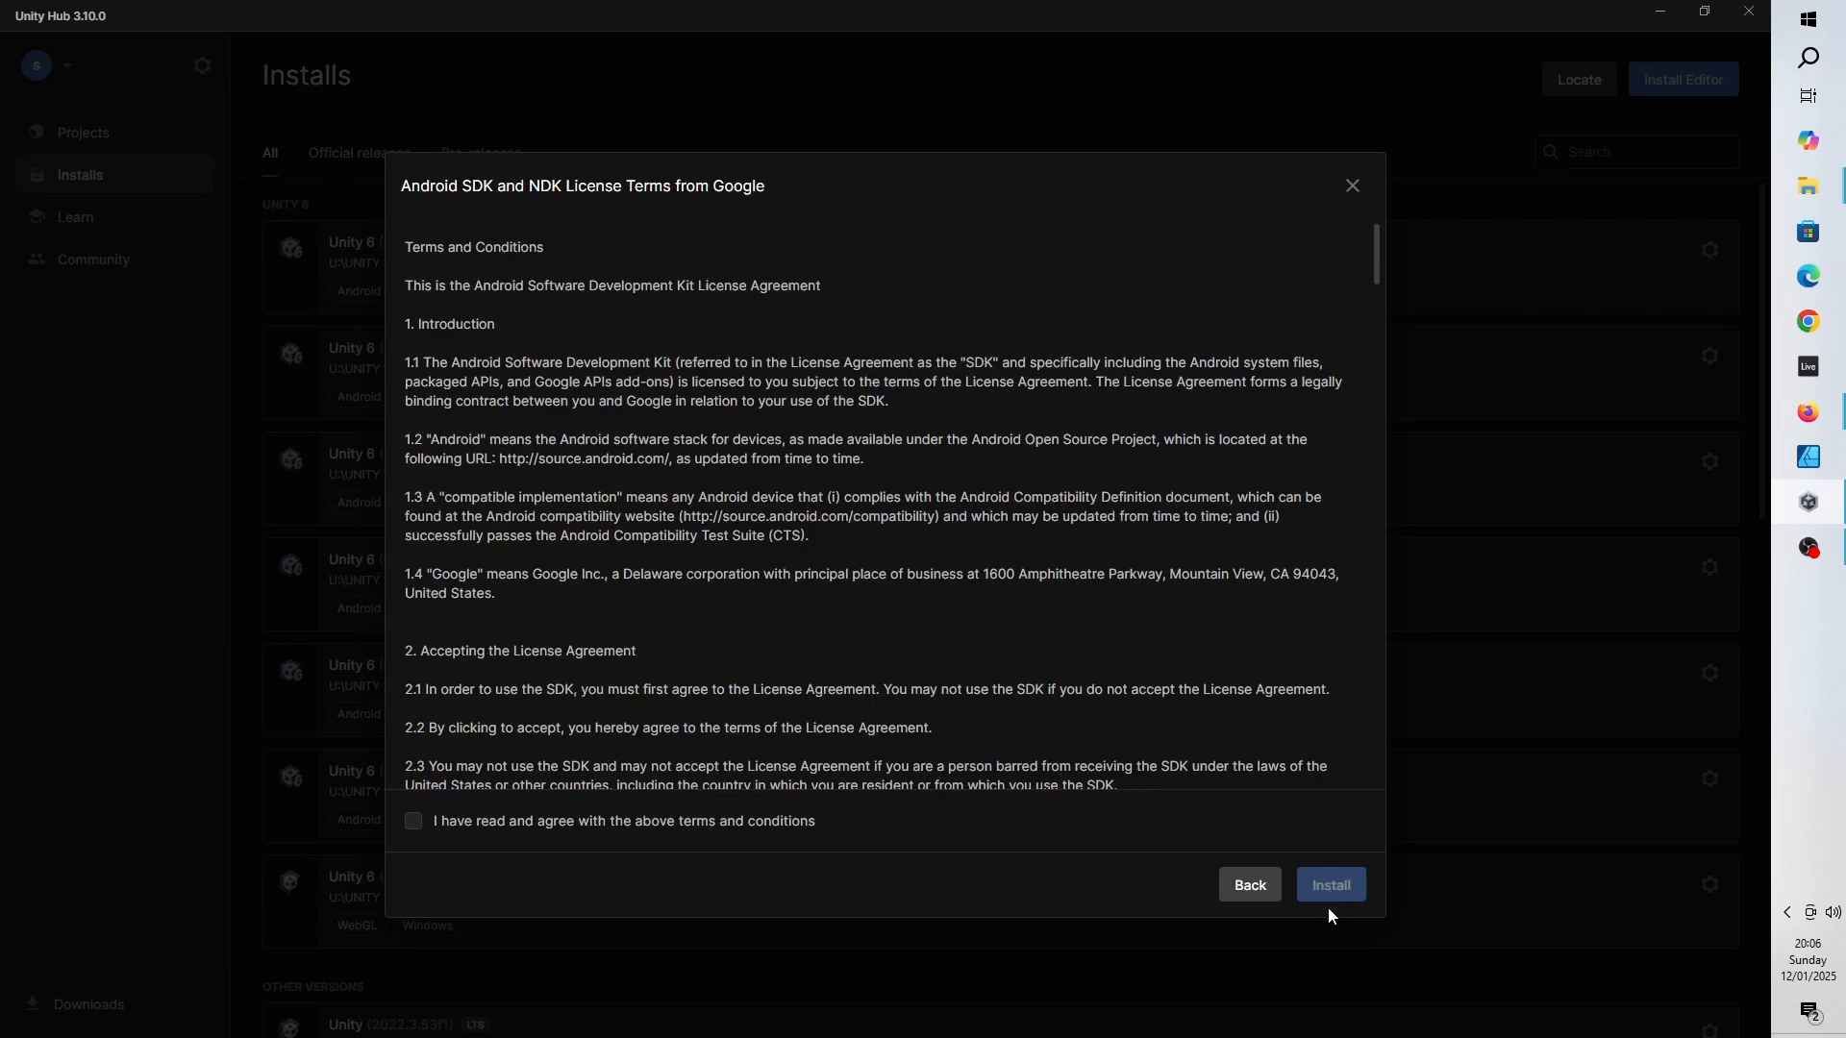
{"action": "left_click", "coordinate": [575, 831]}
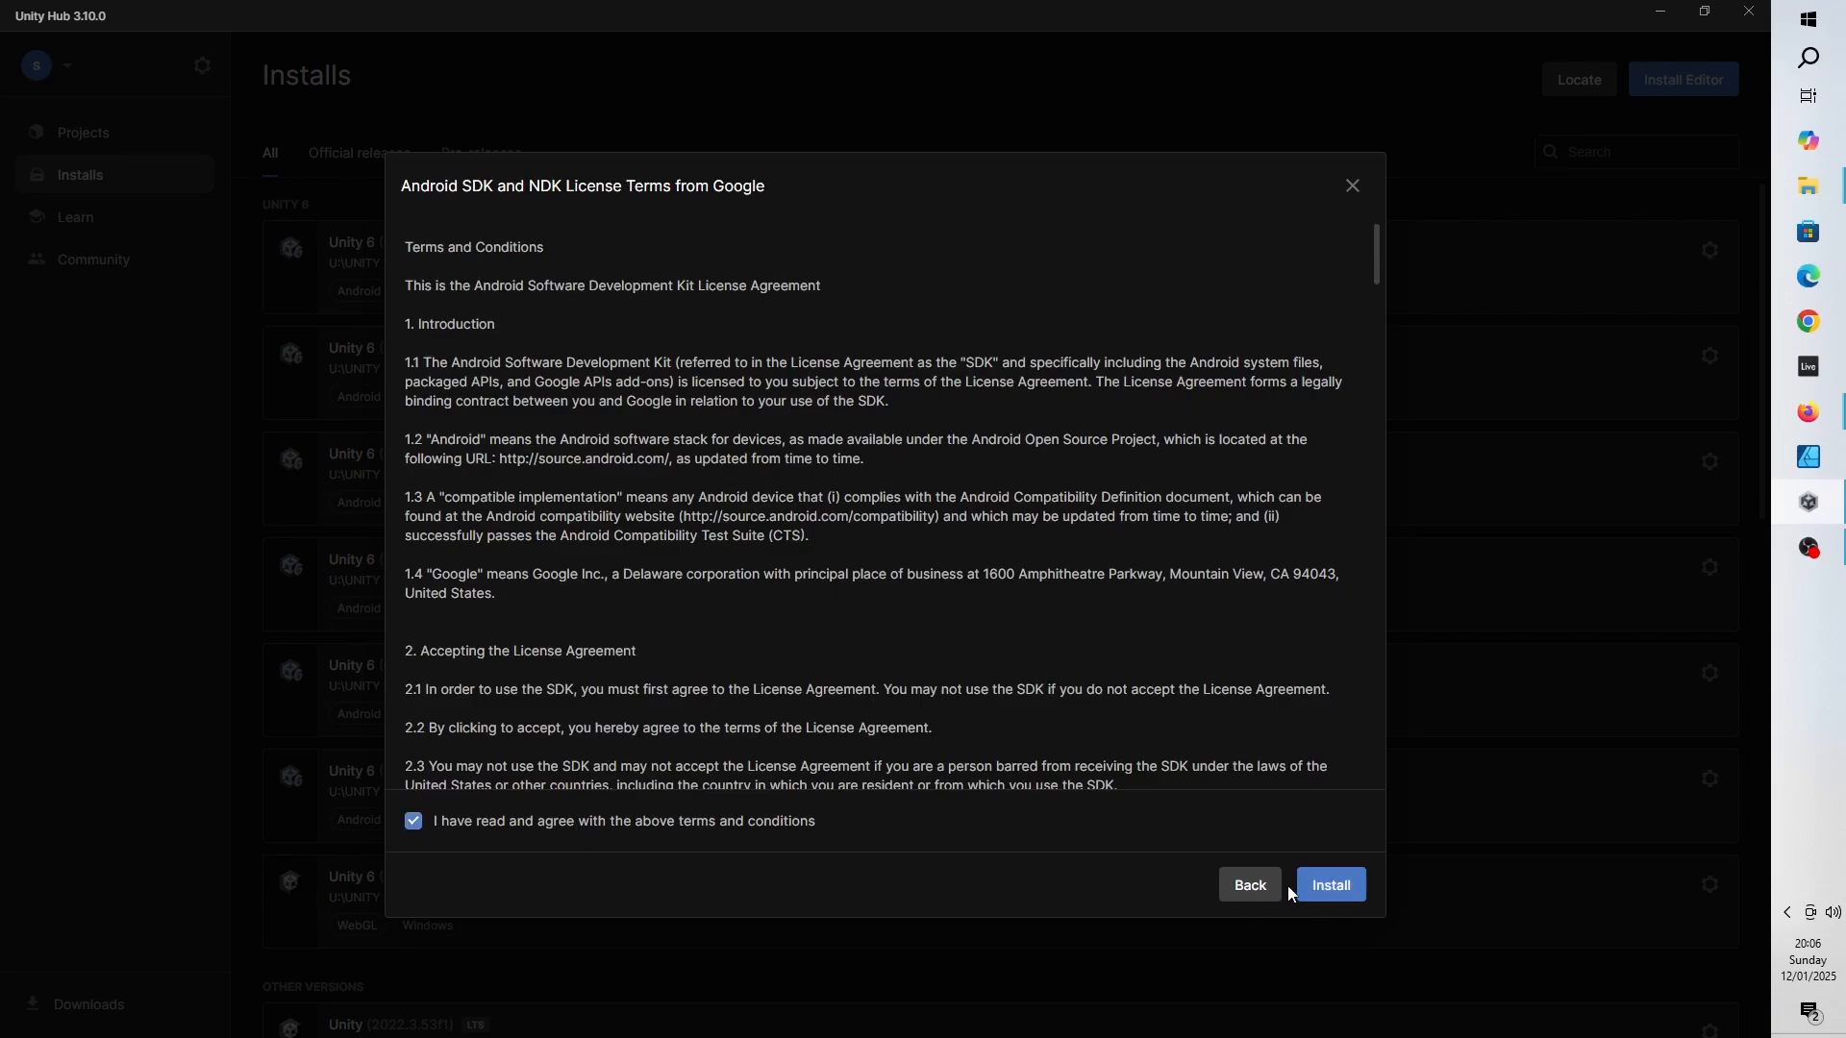
{"action": "left_click", "coordinate": [1354, 896]}
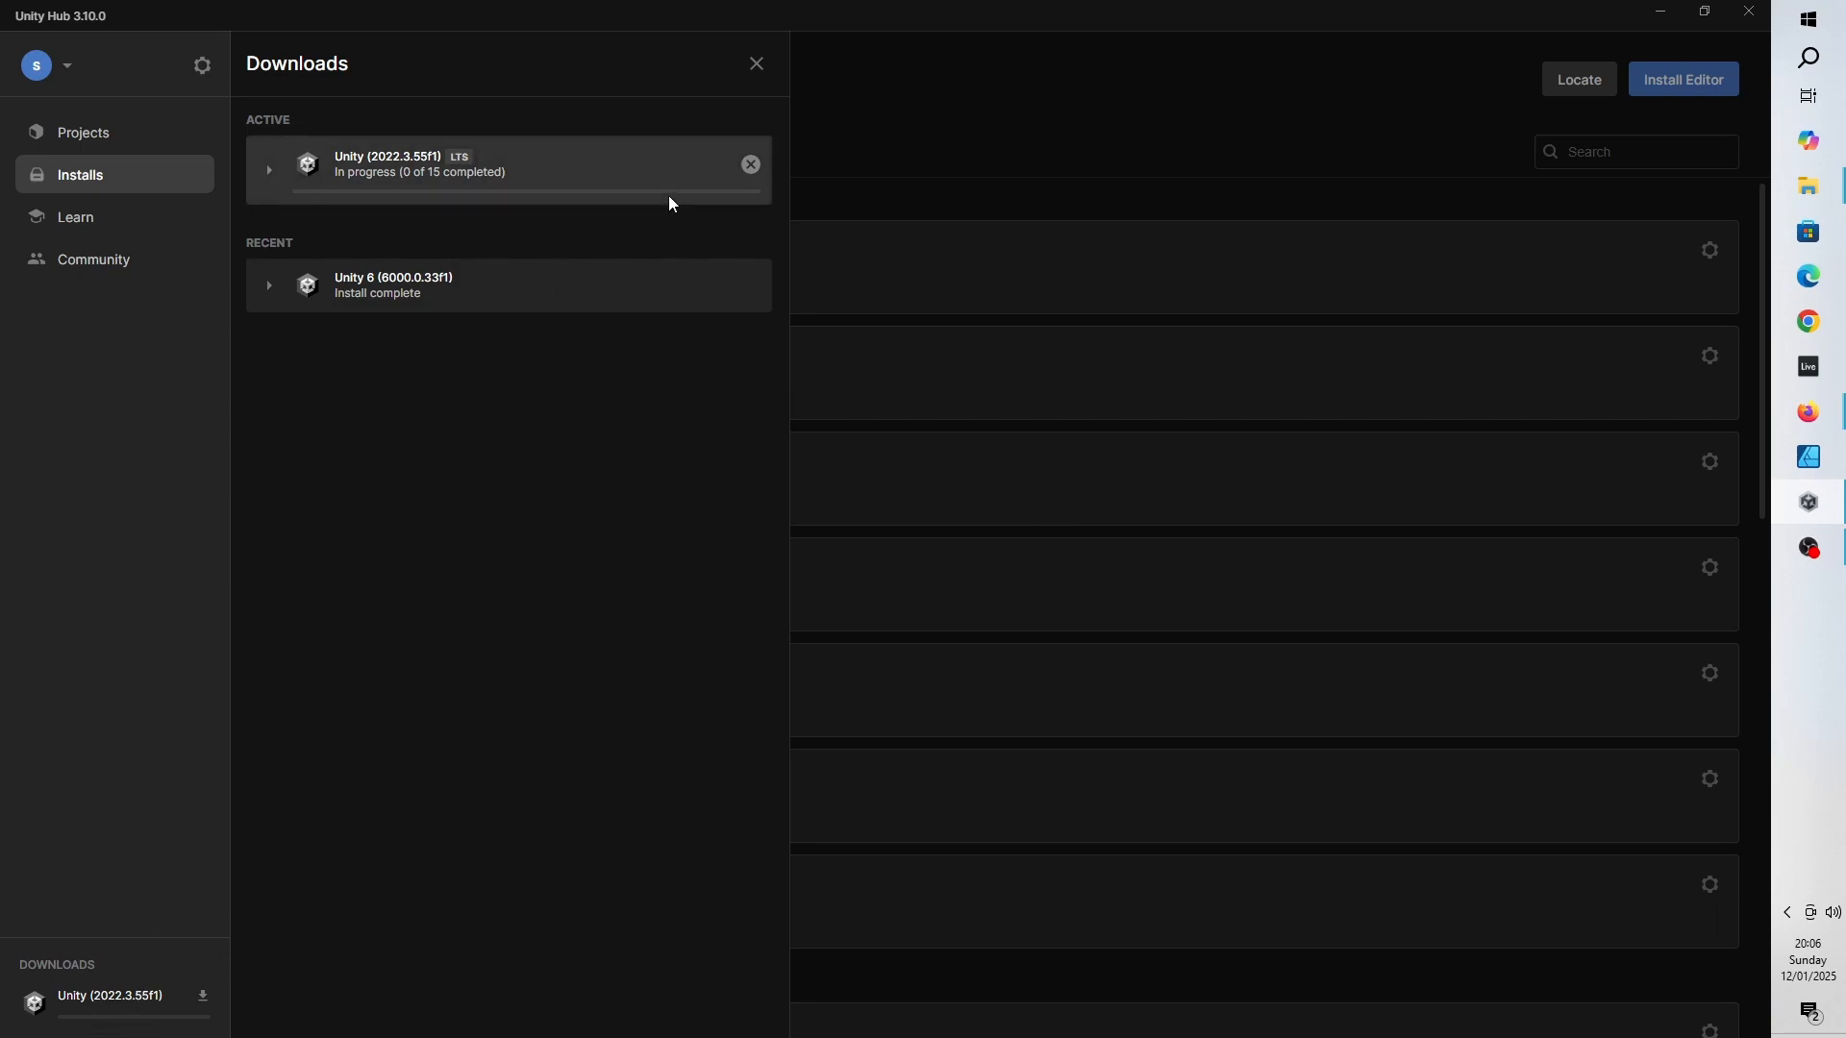
{"action": "left_click", "coordinate": [758, 66]}
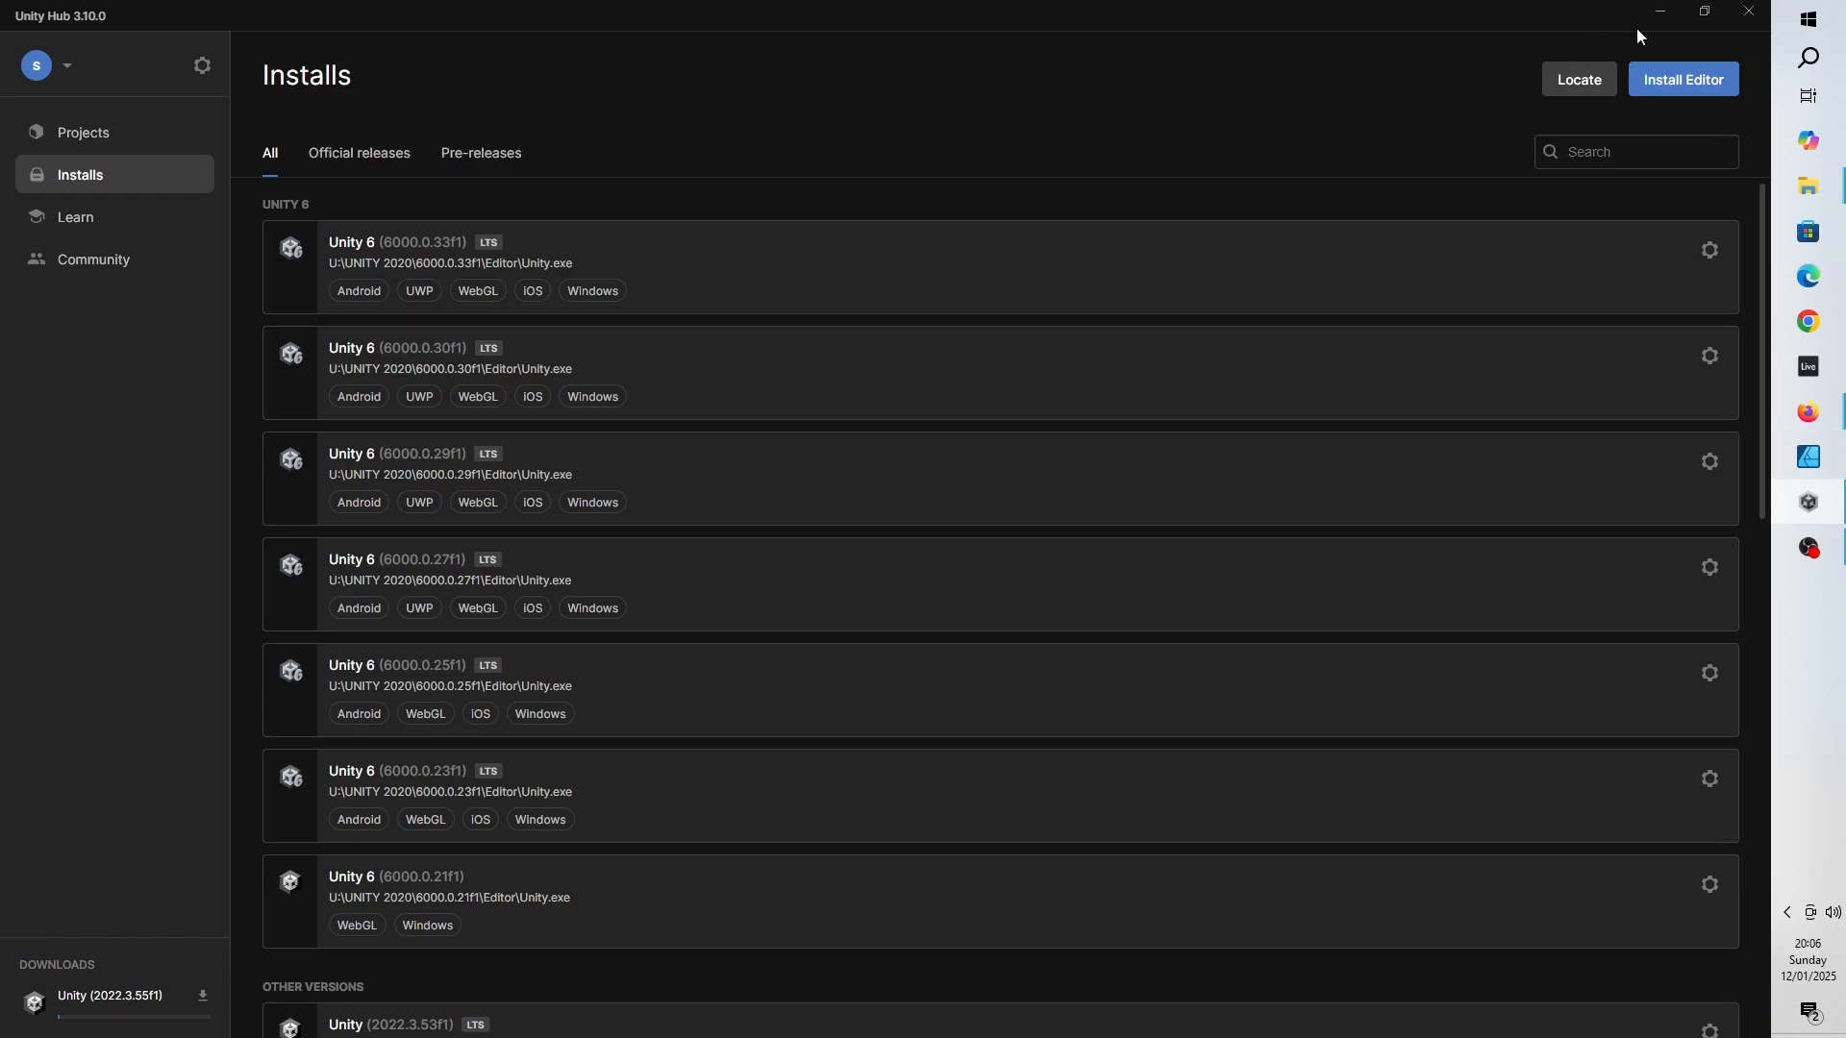
- Start a new project using the Universal 3D template with editor version 6000.0.33f1
{"action": "left_click", "coordinate": [73, 139]}
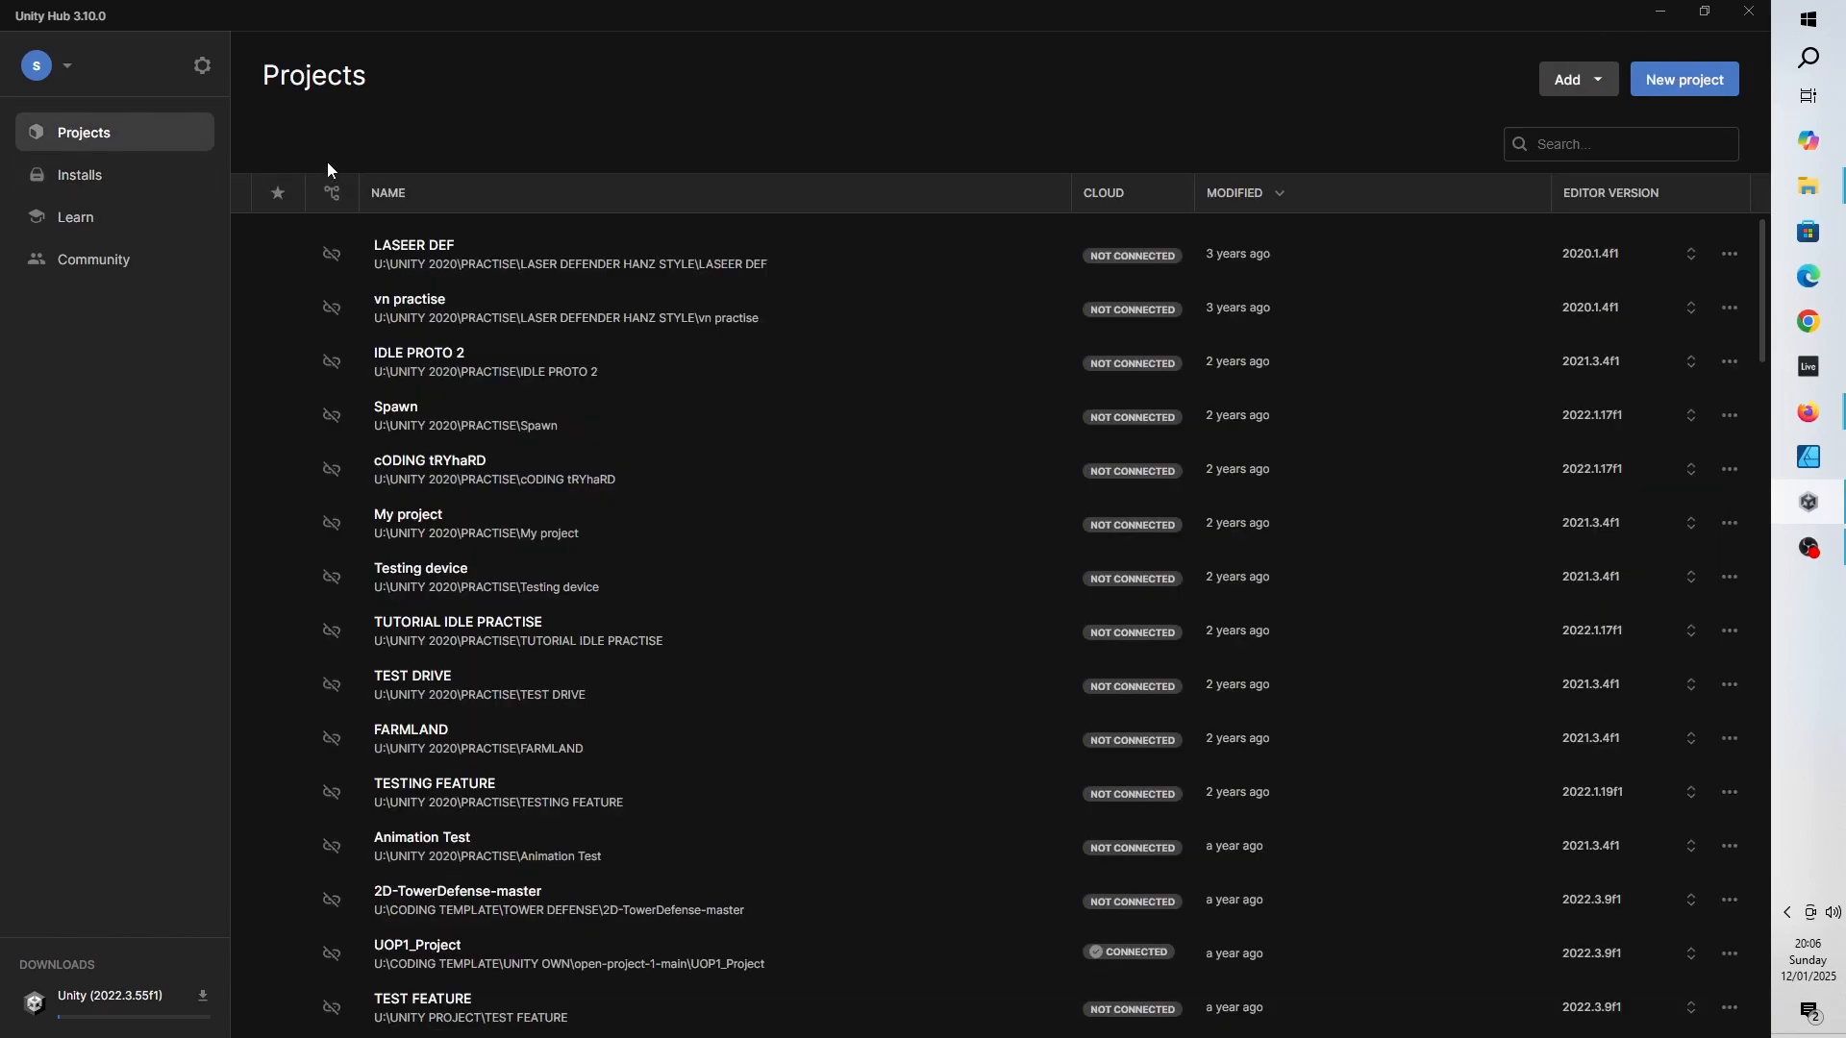
{"action": "left_click", "coordinate": [1704, 81]}
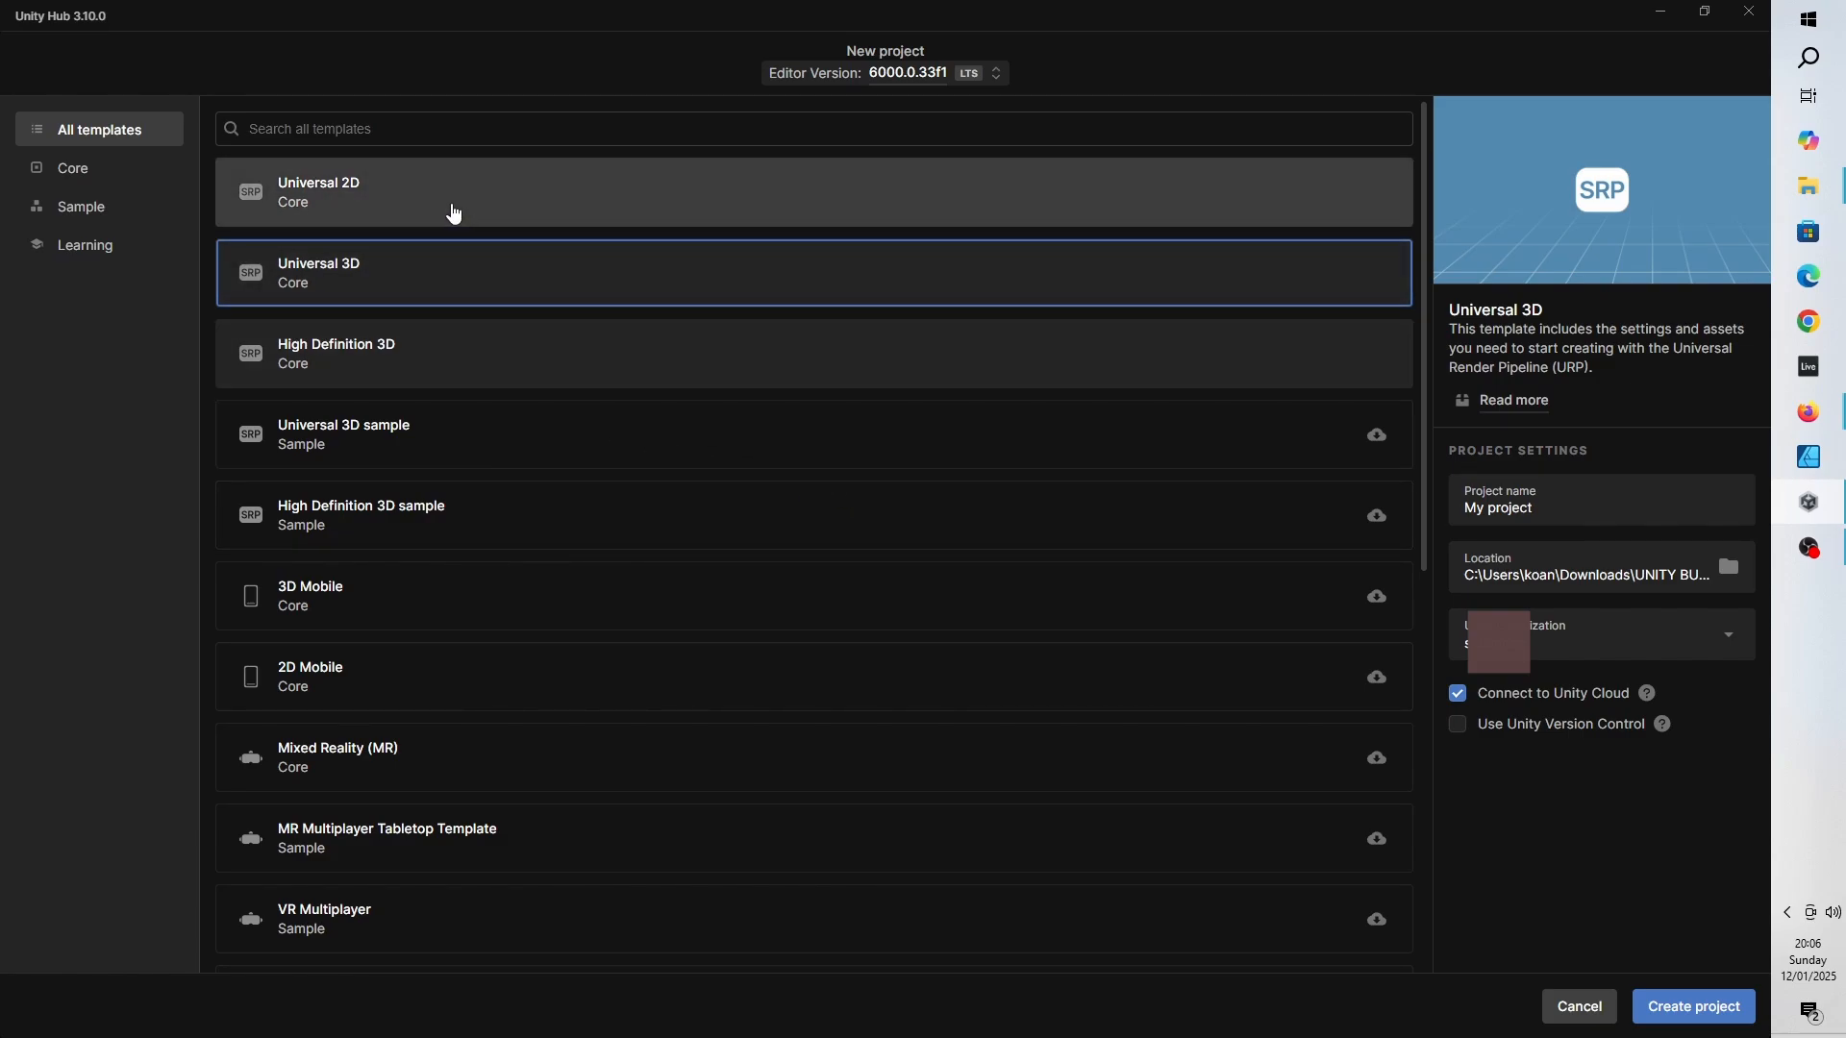
{"action": "left_click", "coordinate": [453, 210]}
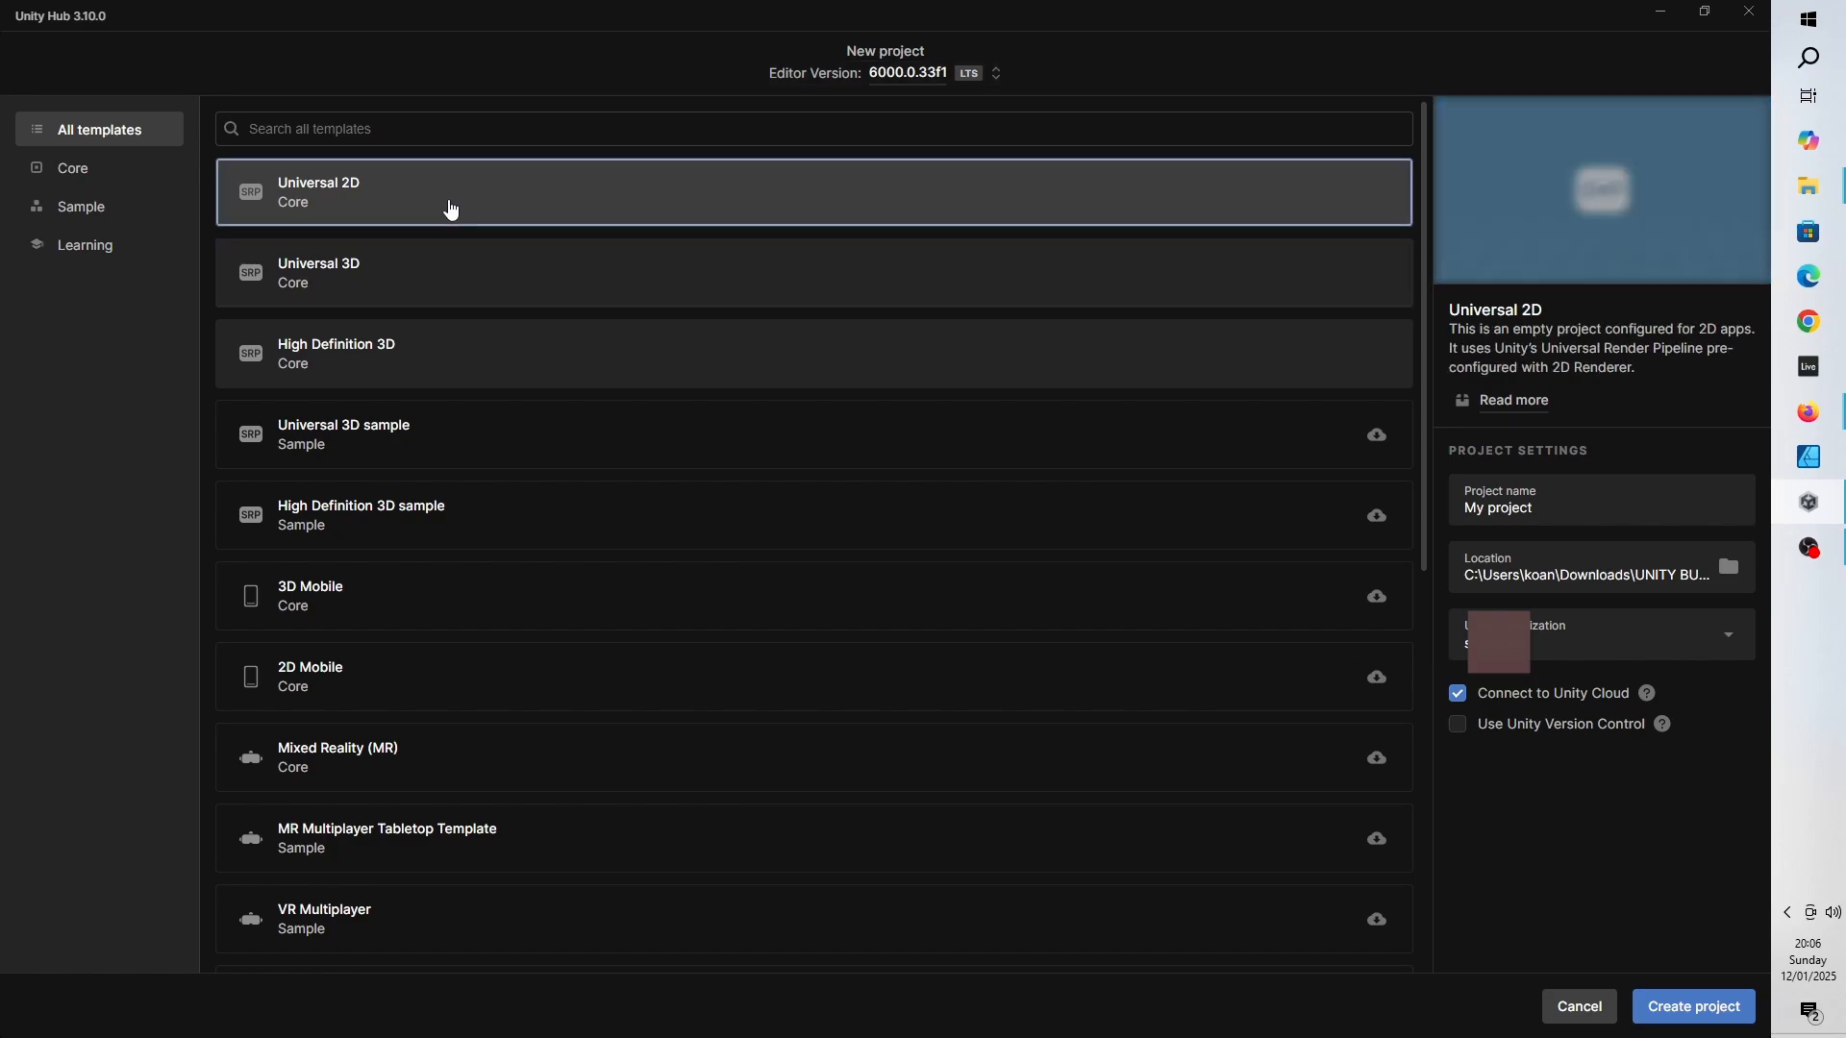
{"action": "left_click", "coordinate": [419, 302]}
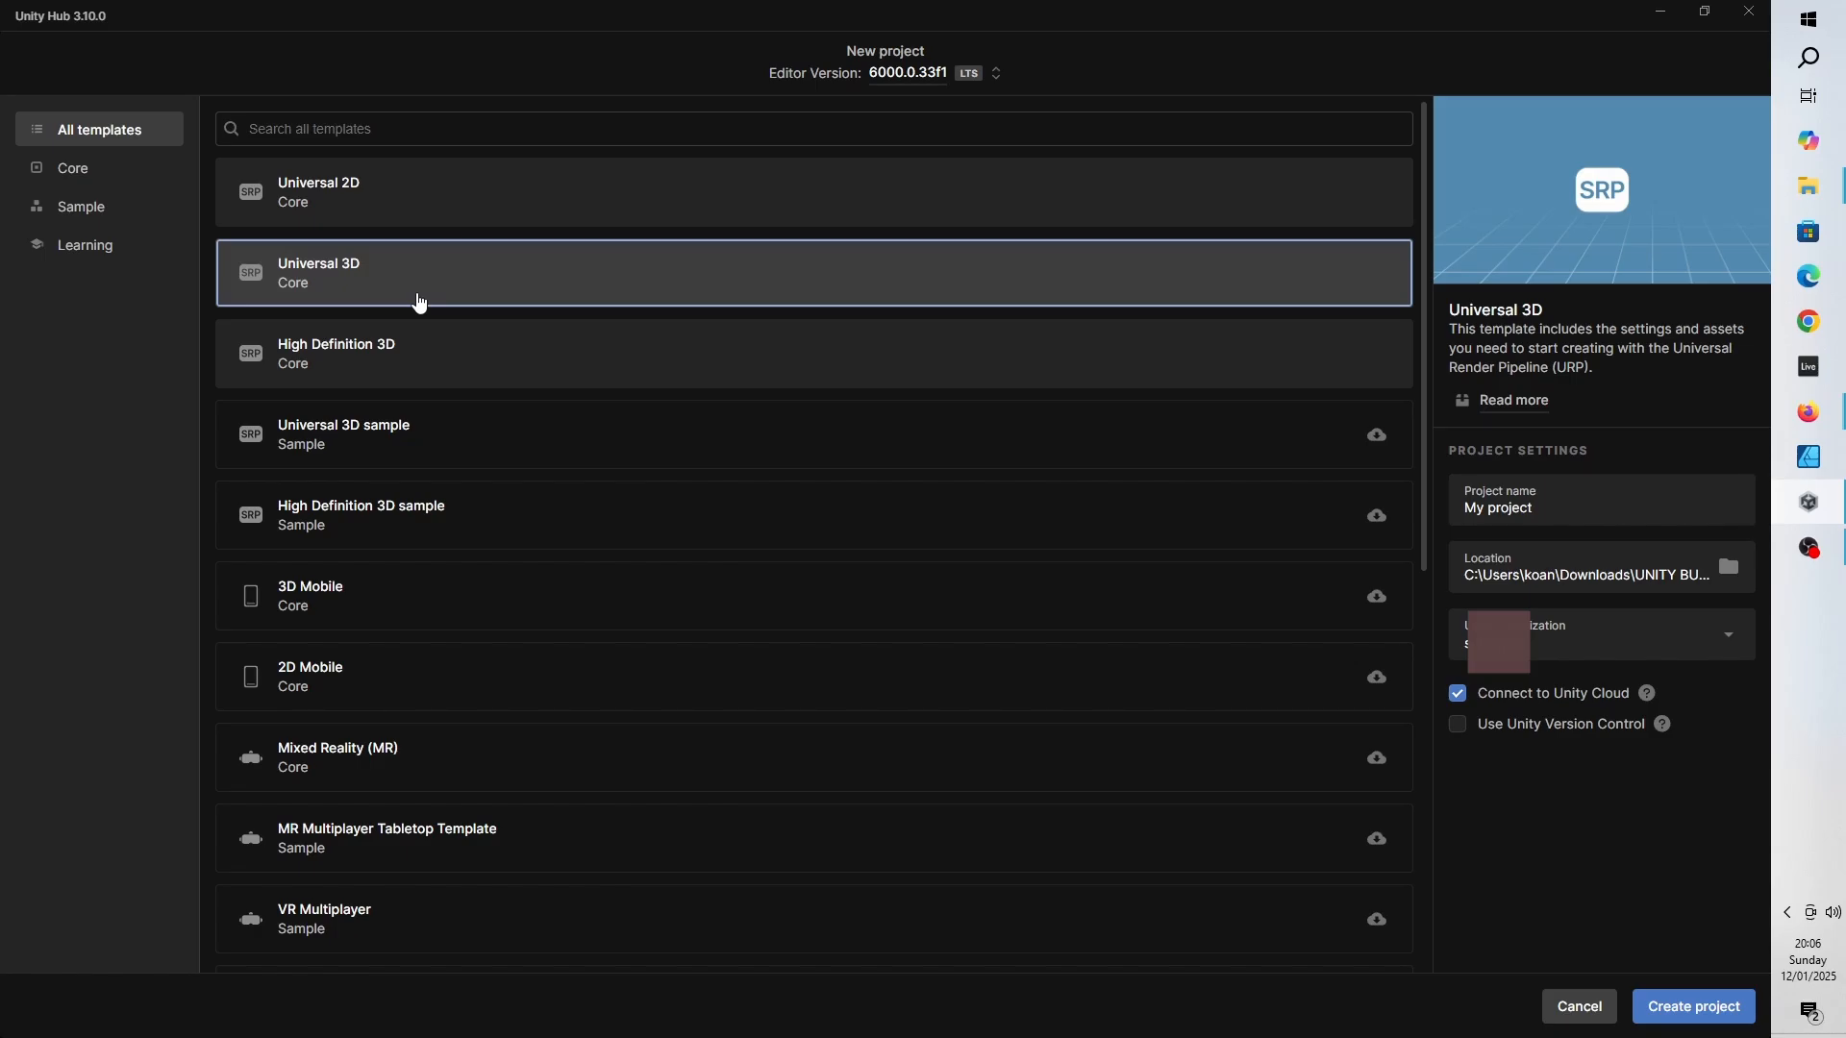
{"action": "left_click", "coordinate": [998, 77]}
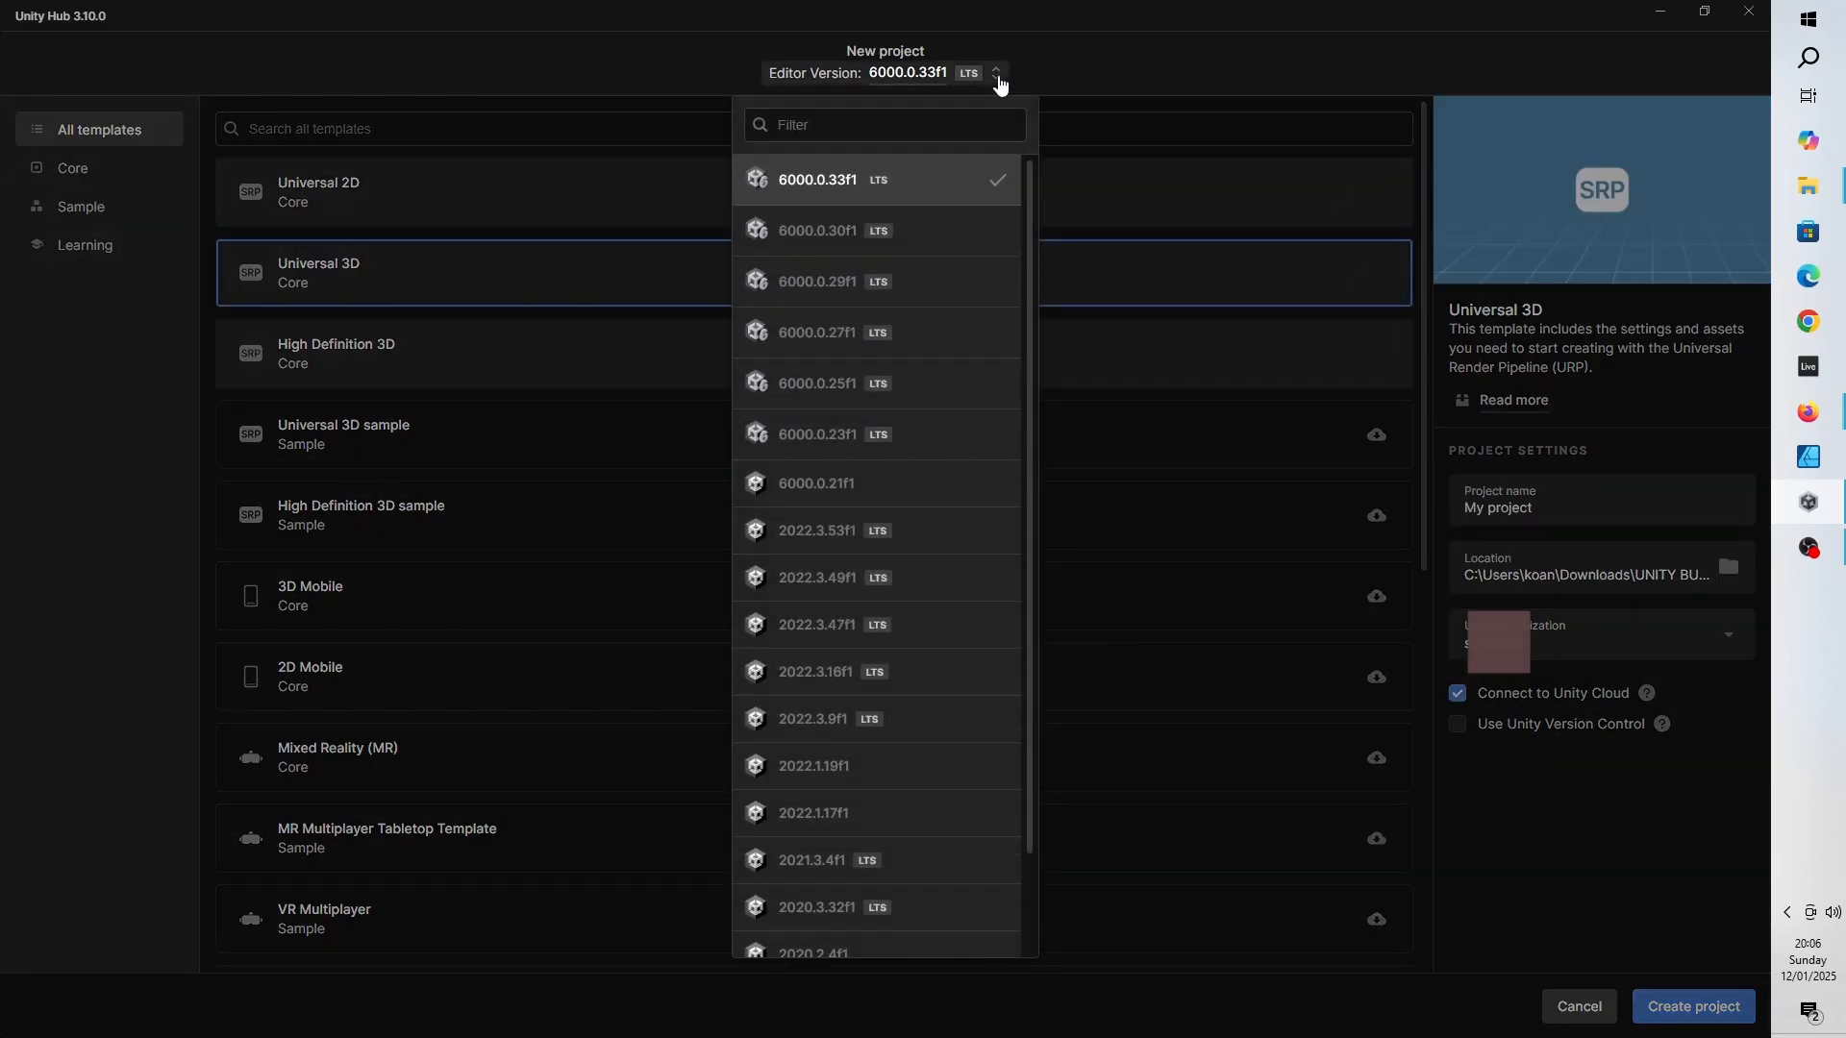
{"action": "scroll", "coordinate": [932, 461], "scroll_direction": "down", "scroll_amount": 2}
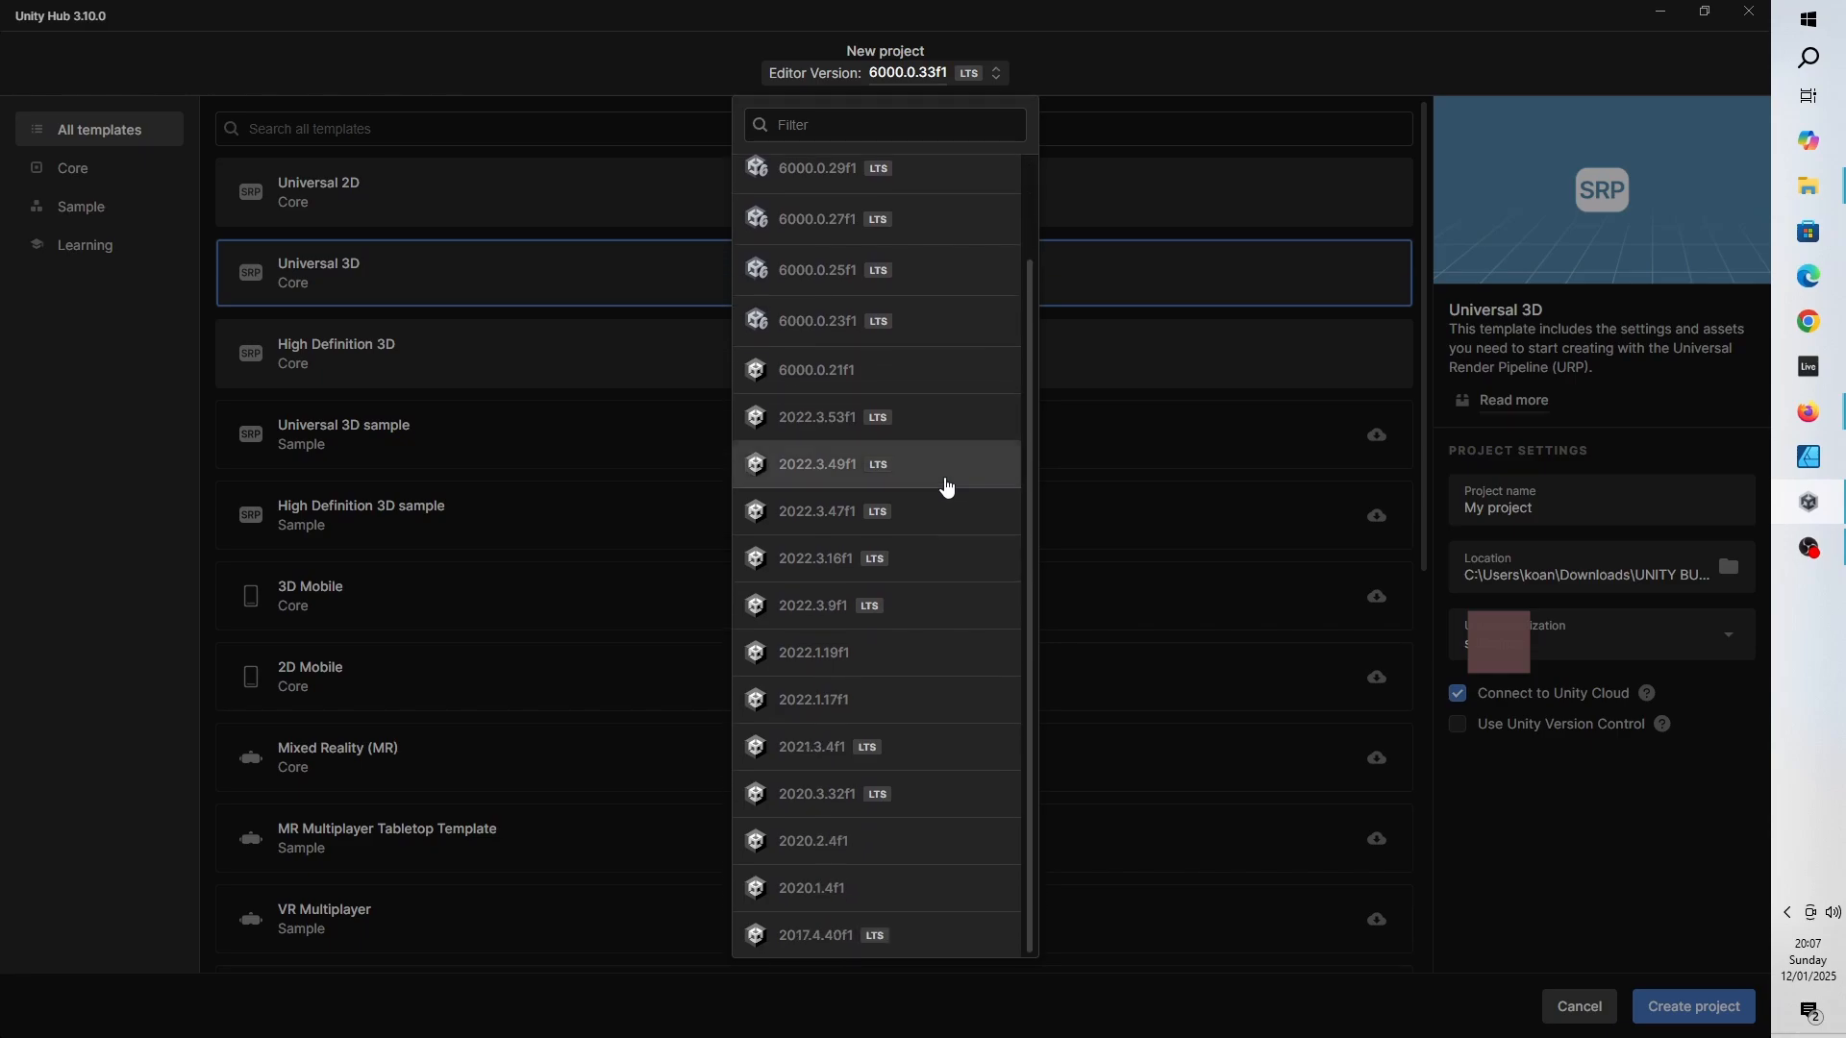
{"action": "scroll", "coordinate": [978, 689], "scroll_direction": "up", "scroll_amount": 2}
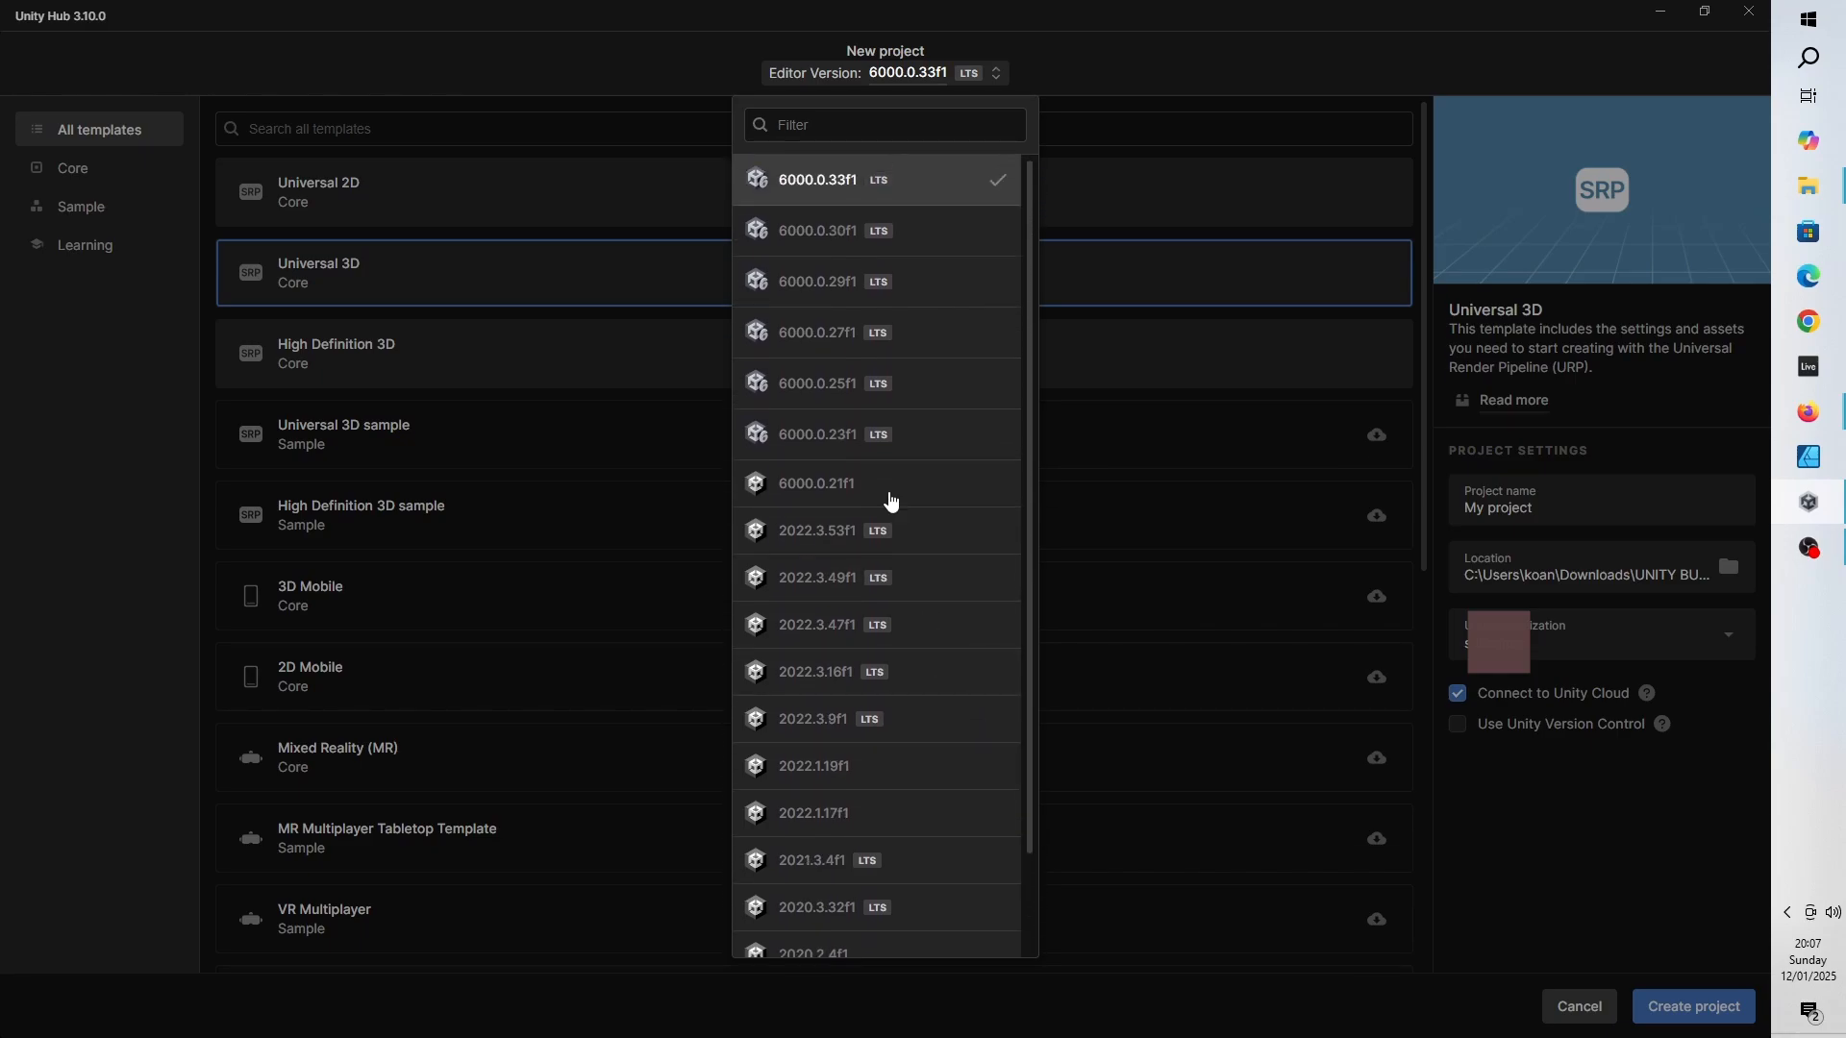
{"action": "left_click", "coordinate": [784, 182]}
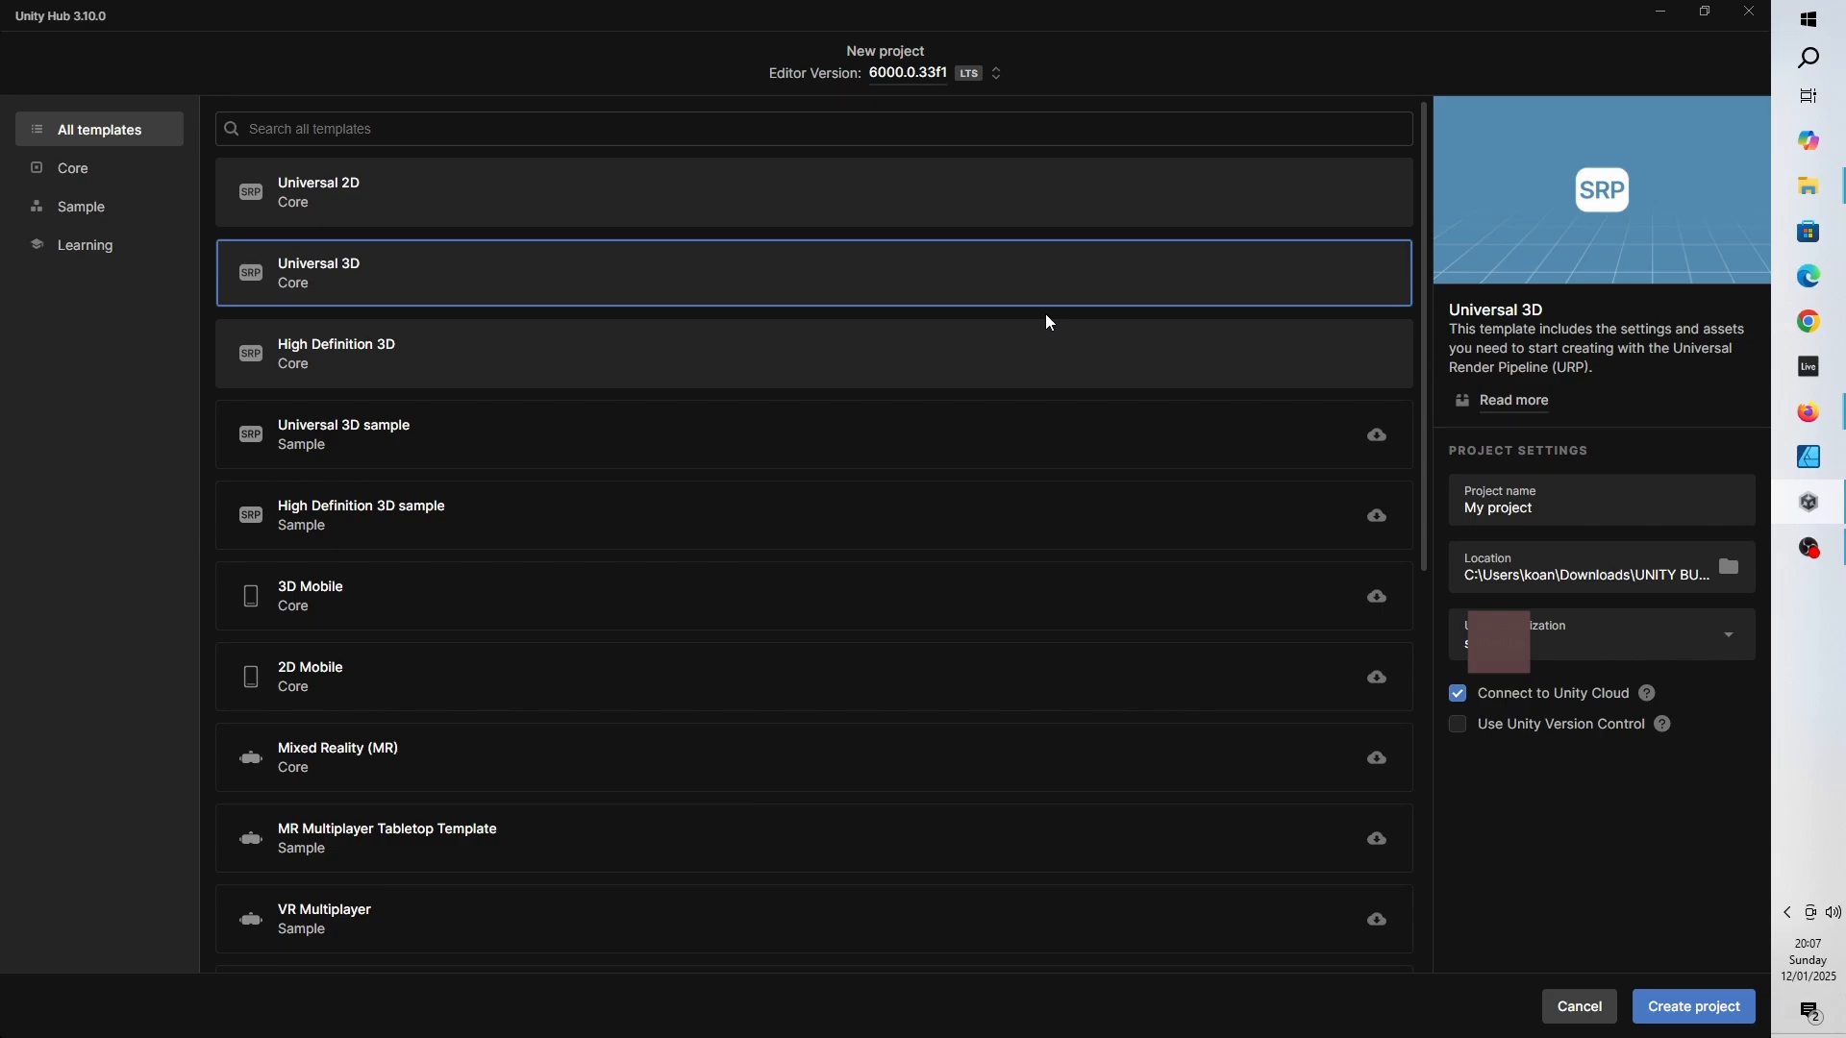
- Name the project "kunidev tutorial series" and create it
{"action": "left_click", "coordinate": [1590, 512]}
{"action": "key", "text": "ctrl+a"}
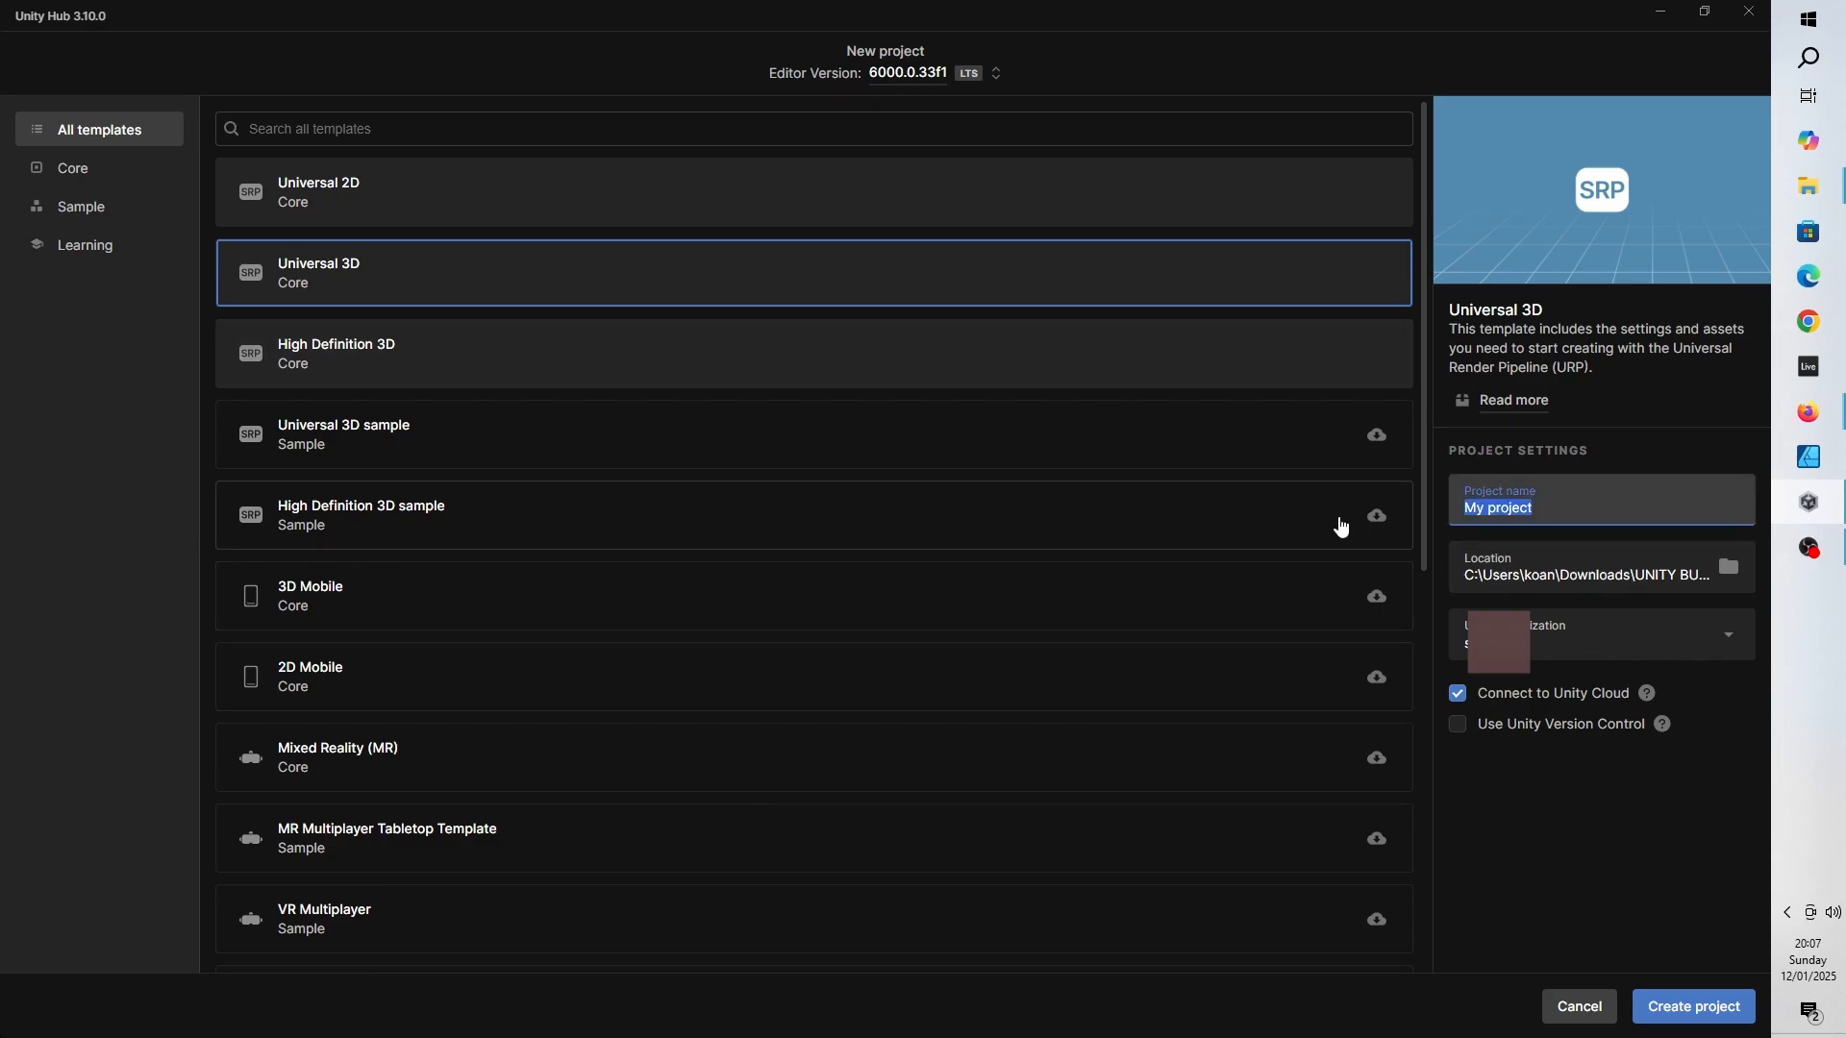
{"action": "type", "text": "kunidve"}
{"action": "key", "text": "BackSpace"}
{"action": "key", "text": "BackSpace"}
{"action": "type", "text": "ev tutorial series"}
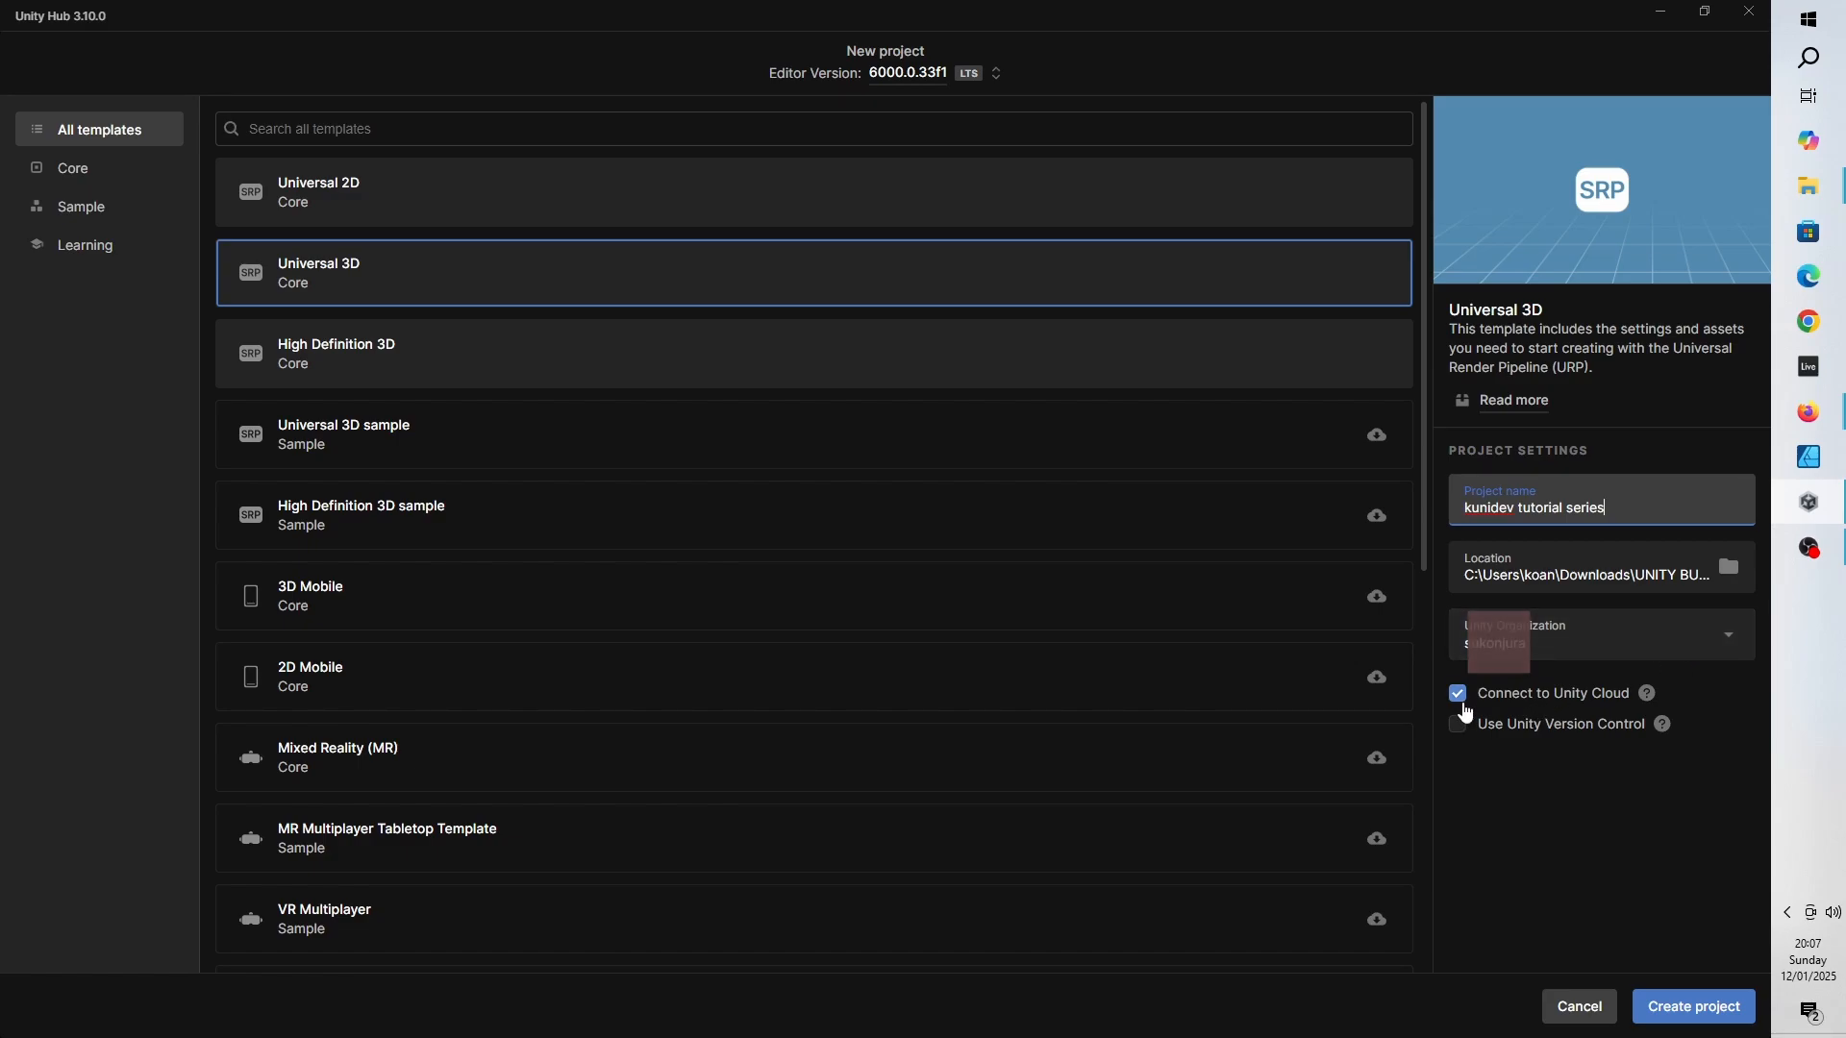
{"action": "left_click", "coordinate": [1701, 1021]}
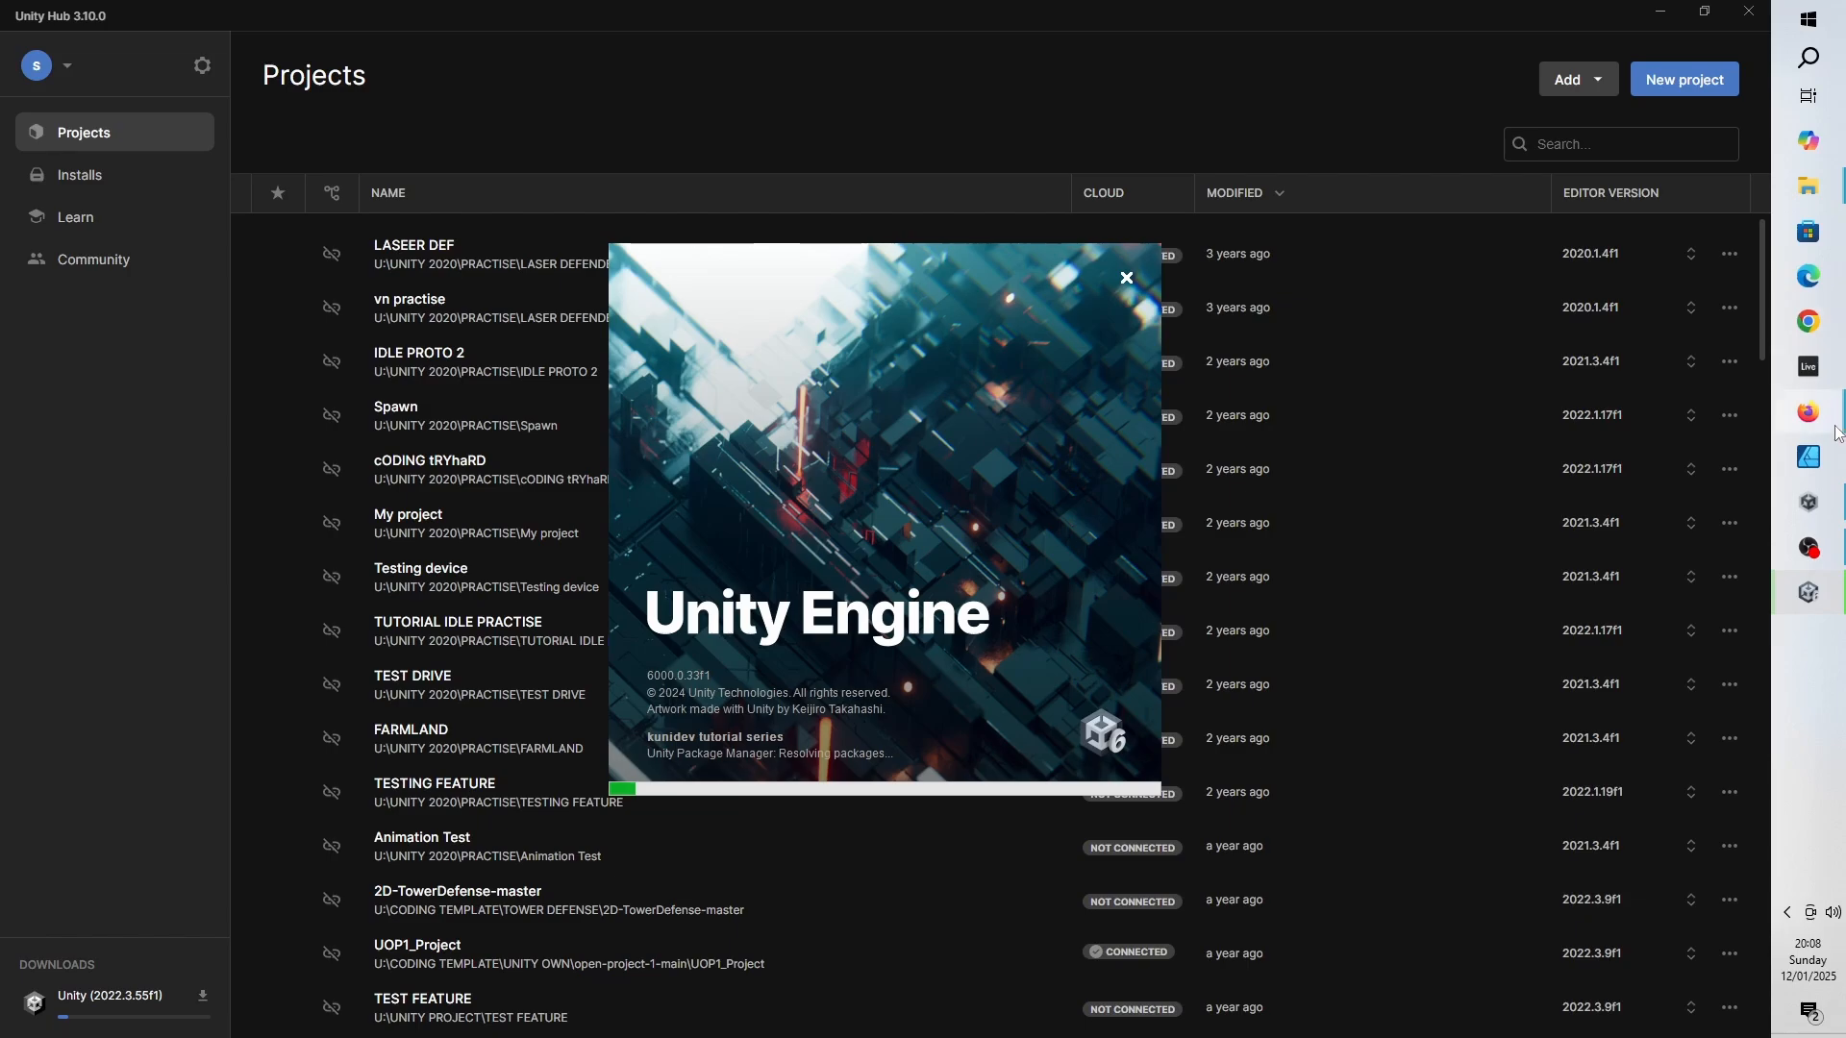
{"action": "mouse_move", "coordinate": [1808, 412]}
{"action": "left_click", "coordinate": [1721, 506]}
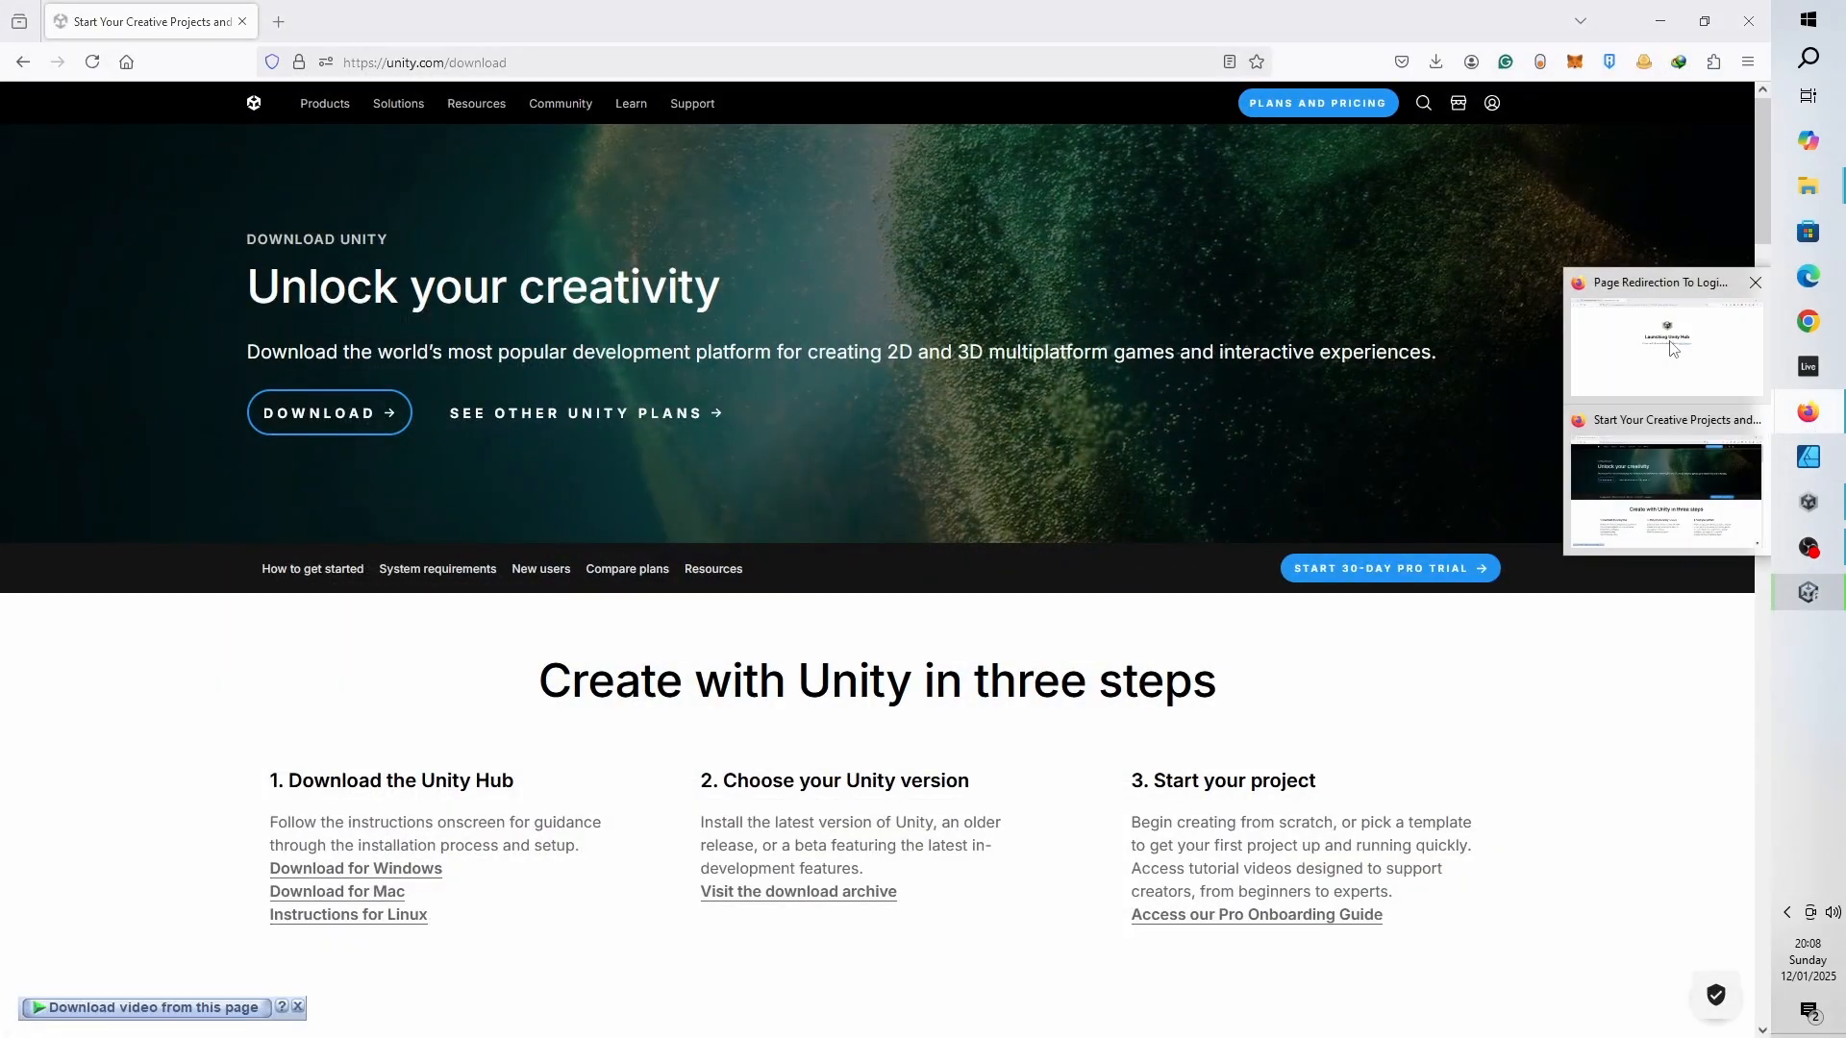
{"action": "left_click", "coordinate": [1666, 336]}
{"action": "left_click", "coordinate": [1809, 590]}
{"action": "left_click", "coordinate": [1077, 31]}
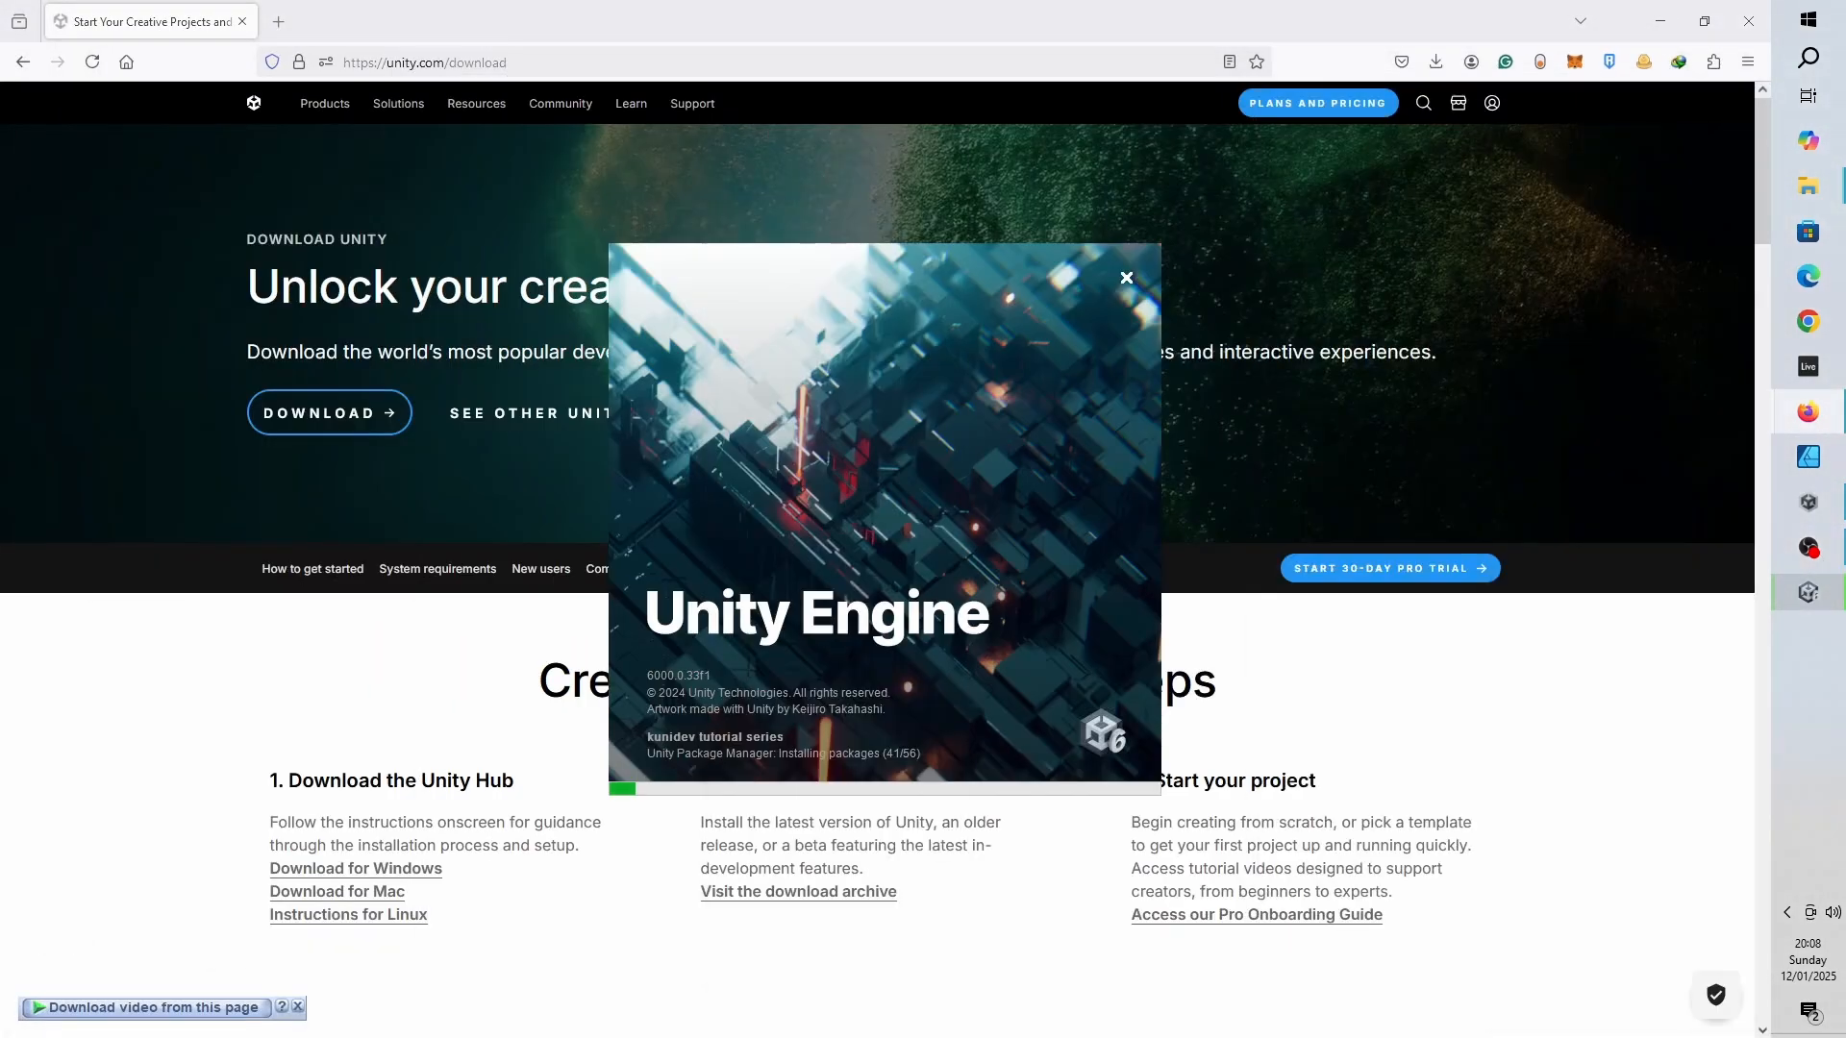
{"action": "left_click", "coordinate": [1649, 11]}
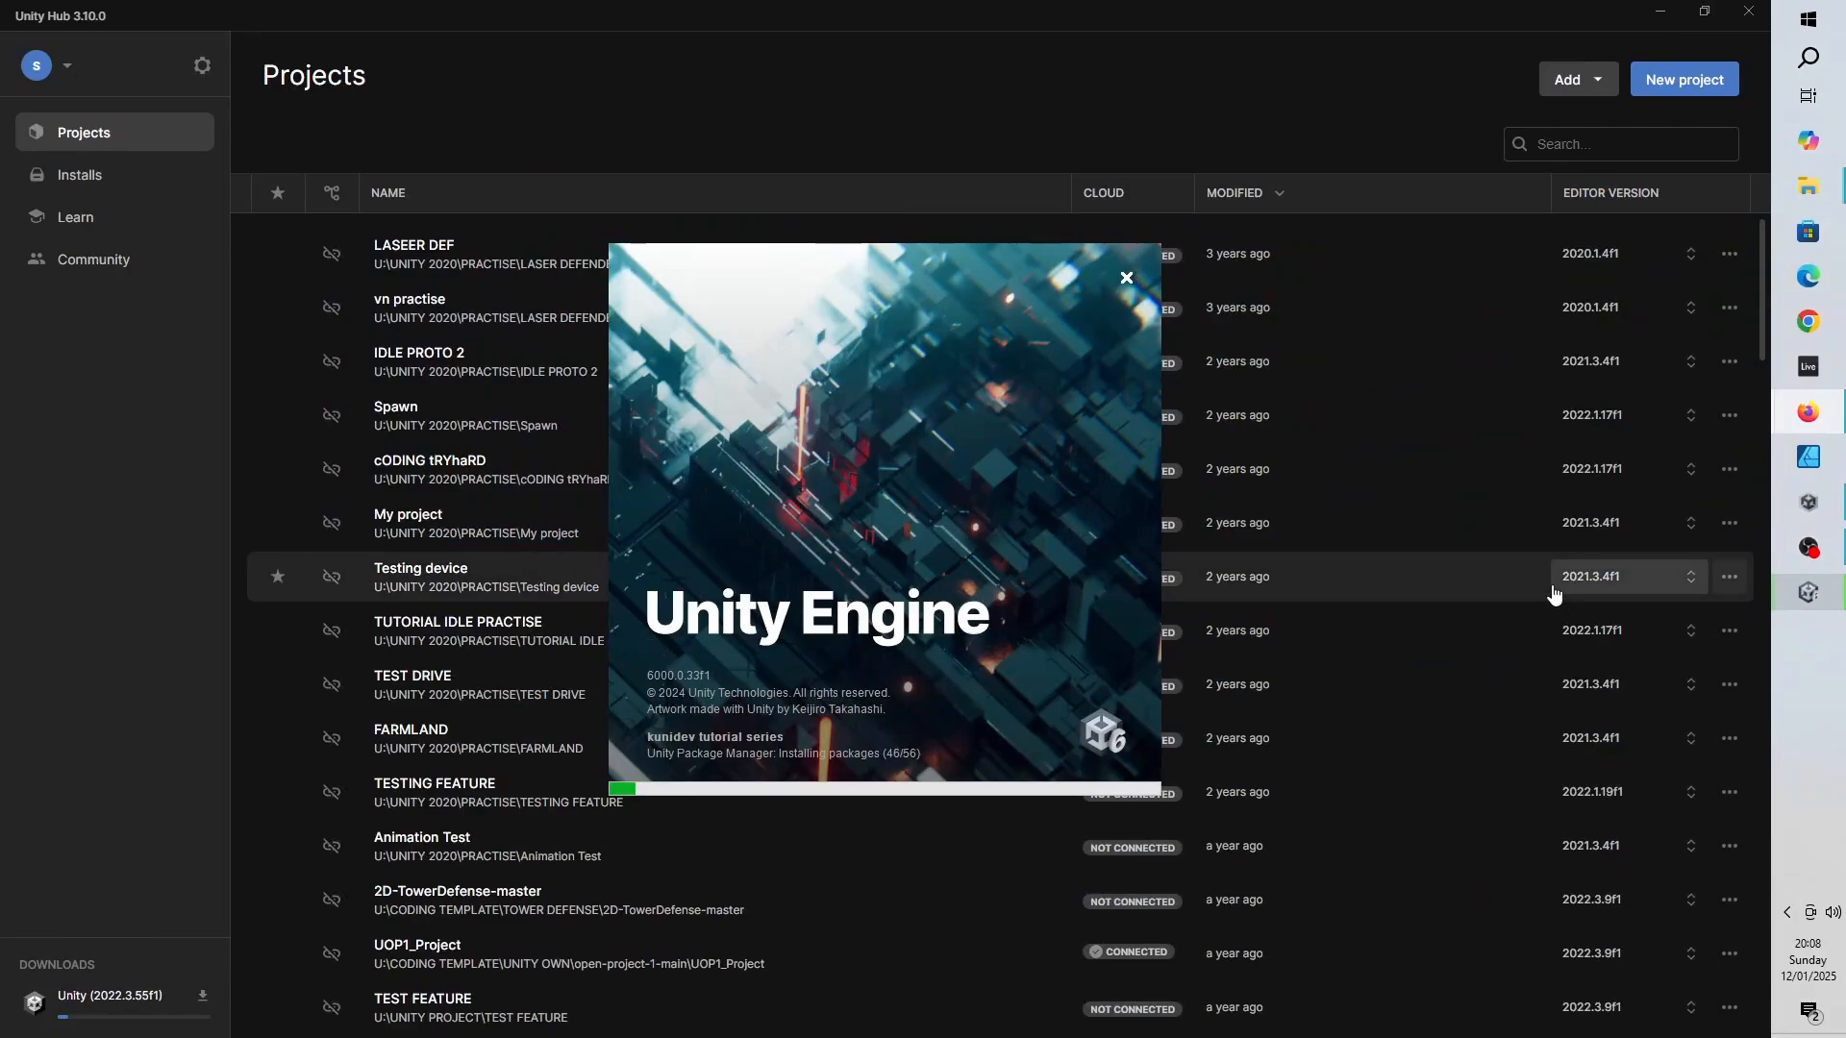